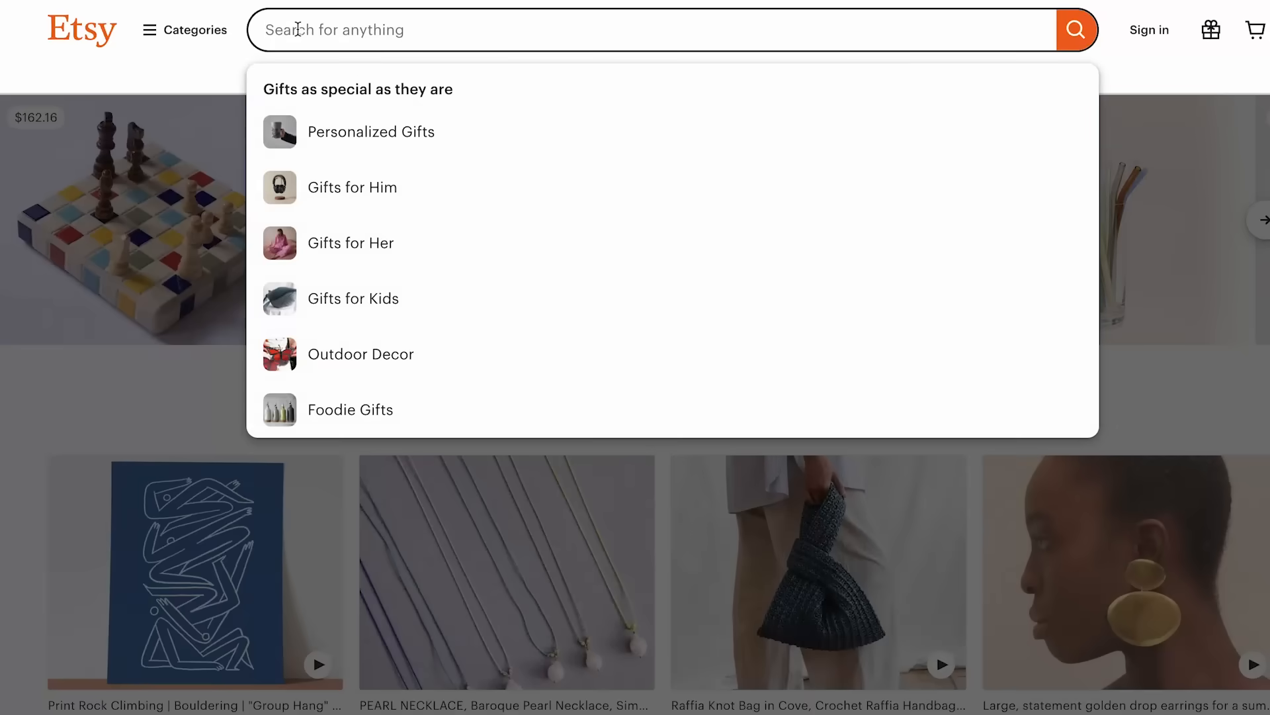
- Search Etsy for custom pet portraits and browse the listings
text(cus)
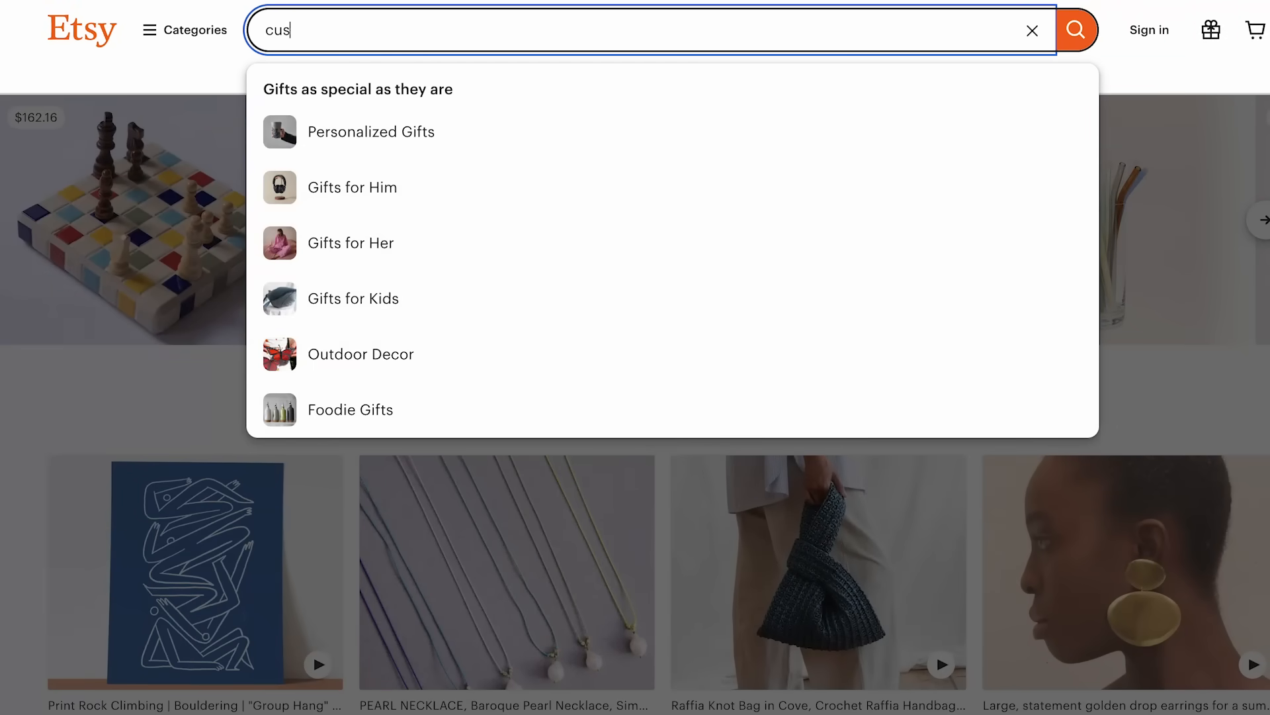
text(t)
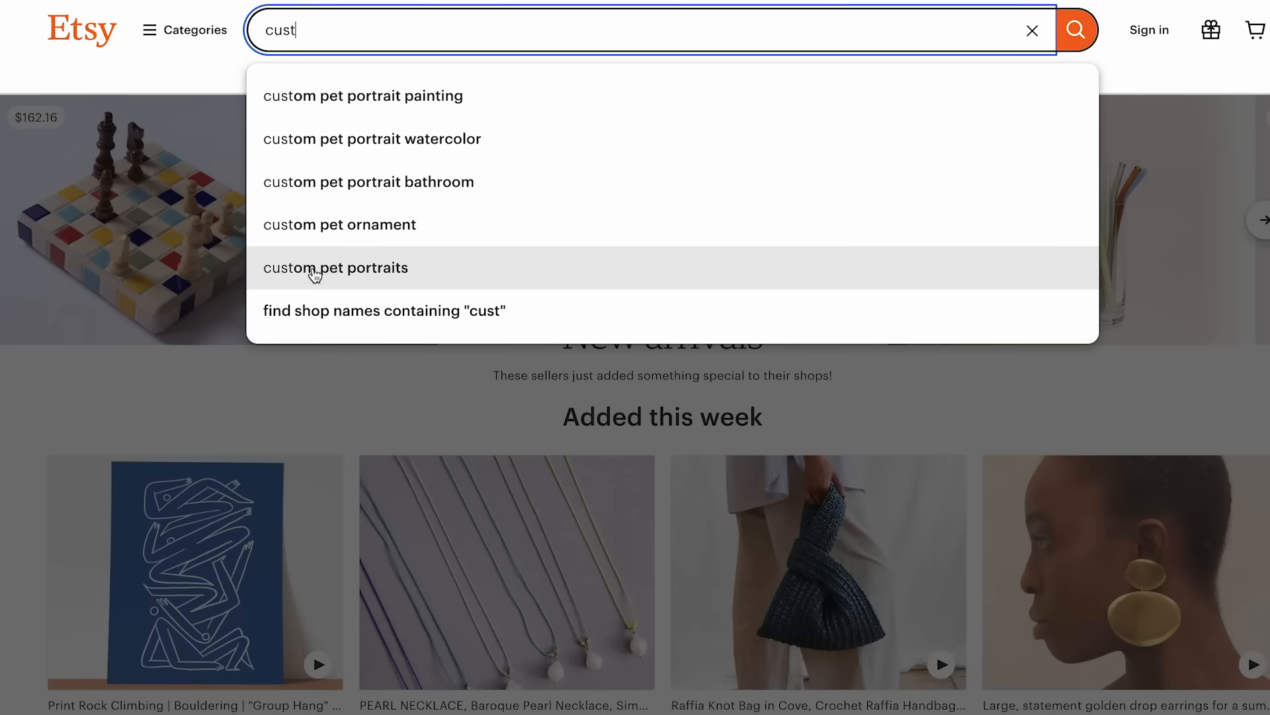
click(374, 271)
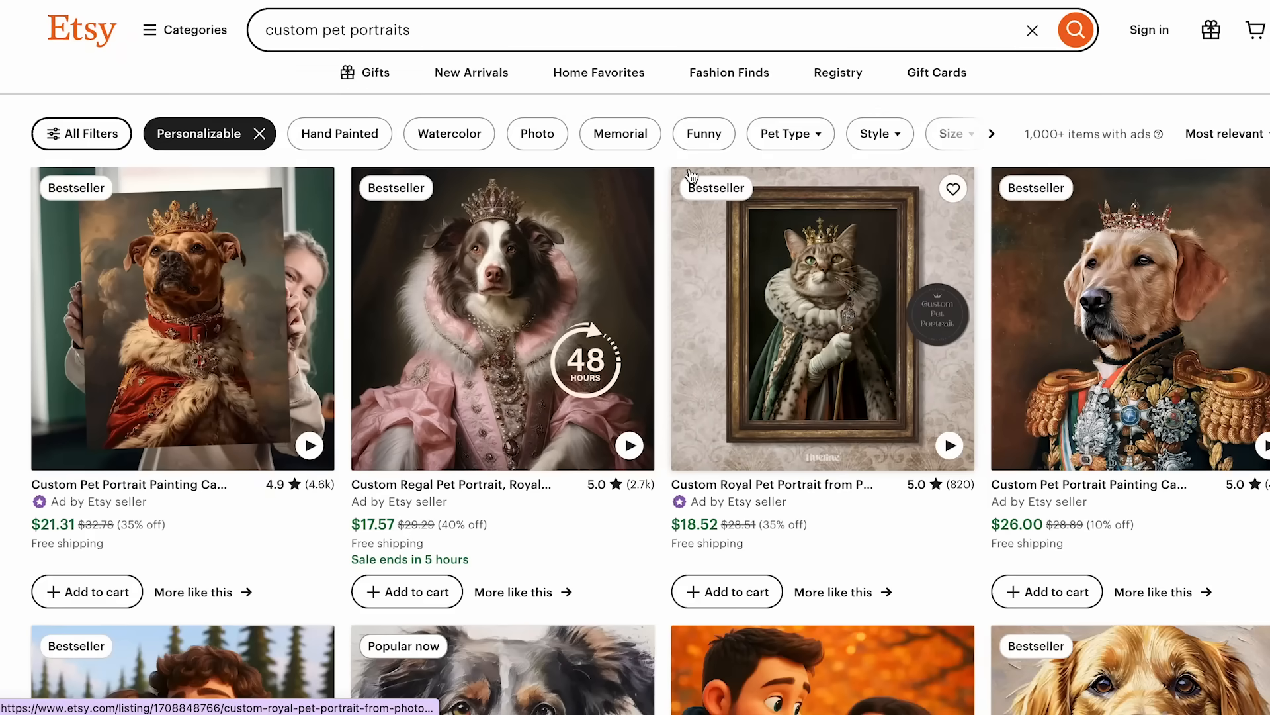
scroll(659, 243, down, 5)
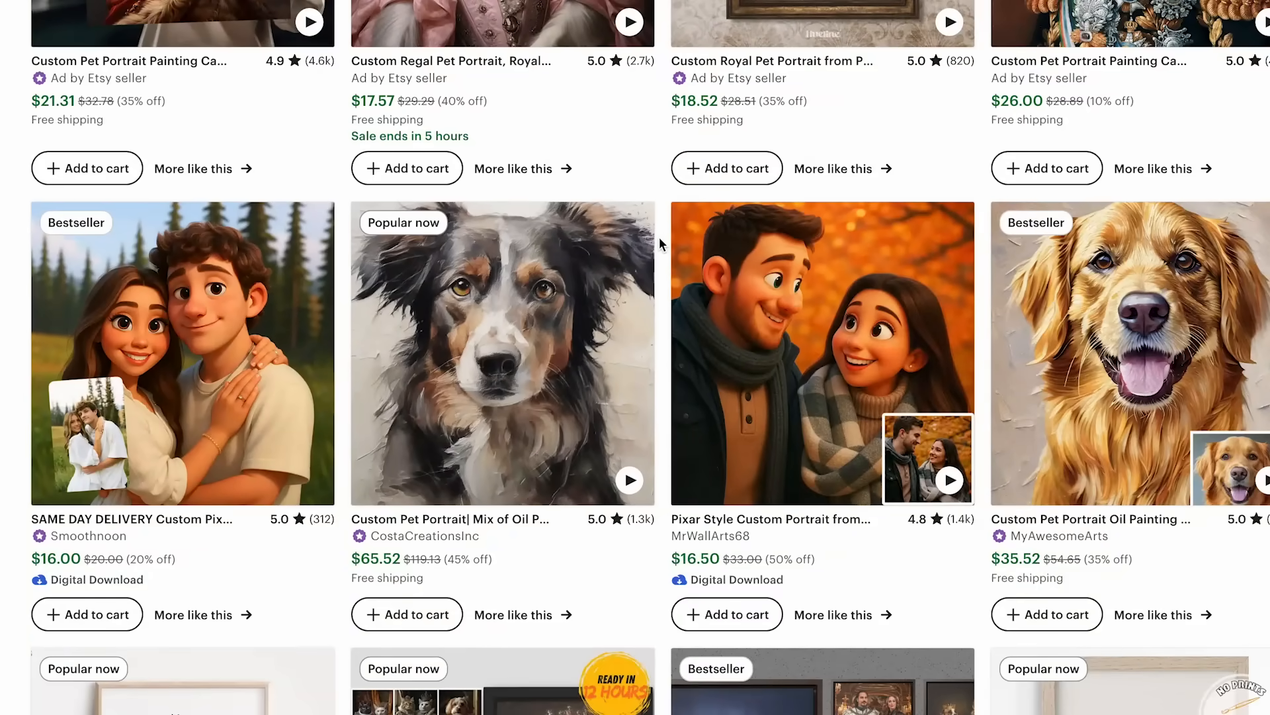
scroll(655, 412, up, 1)
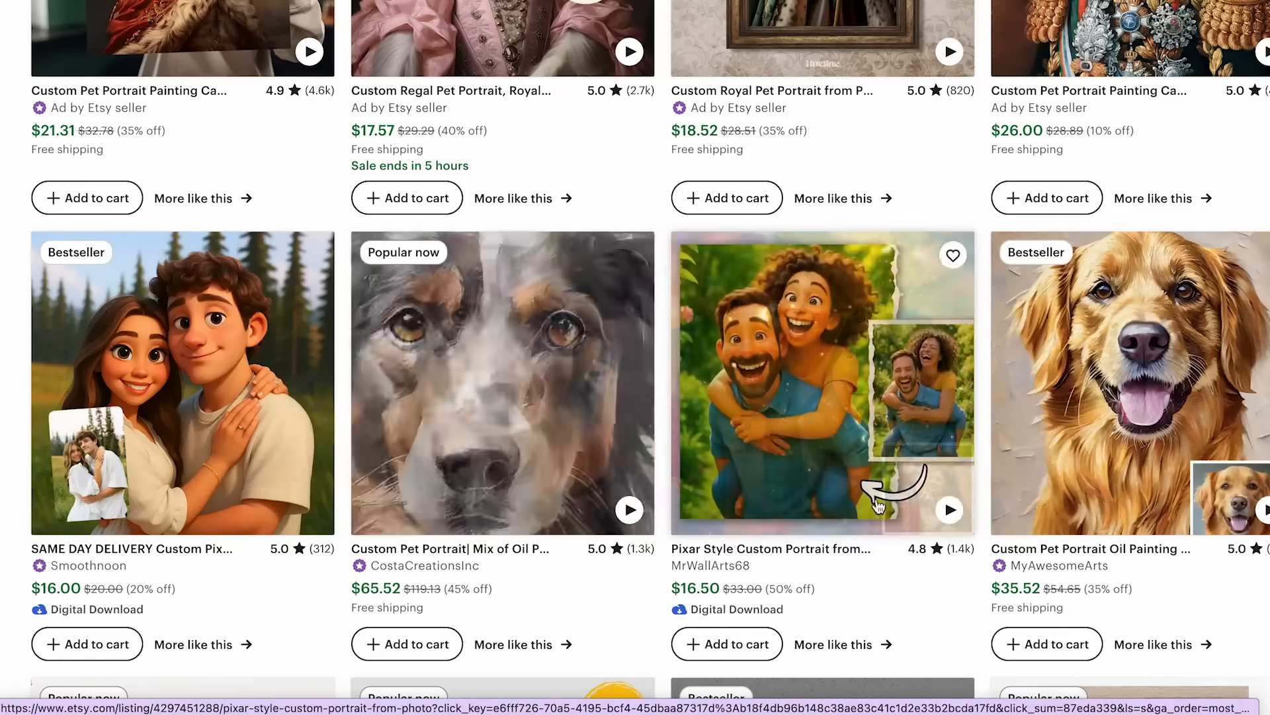
- Open the Pixar Style Custom Portrait listing by MrWallArts68 and examine its item details, buyer reviews and seller information
click(712, 566)
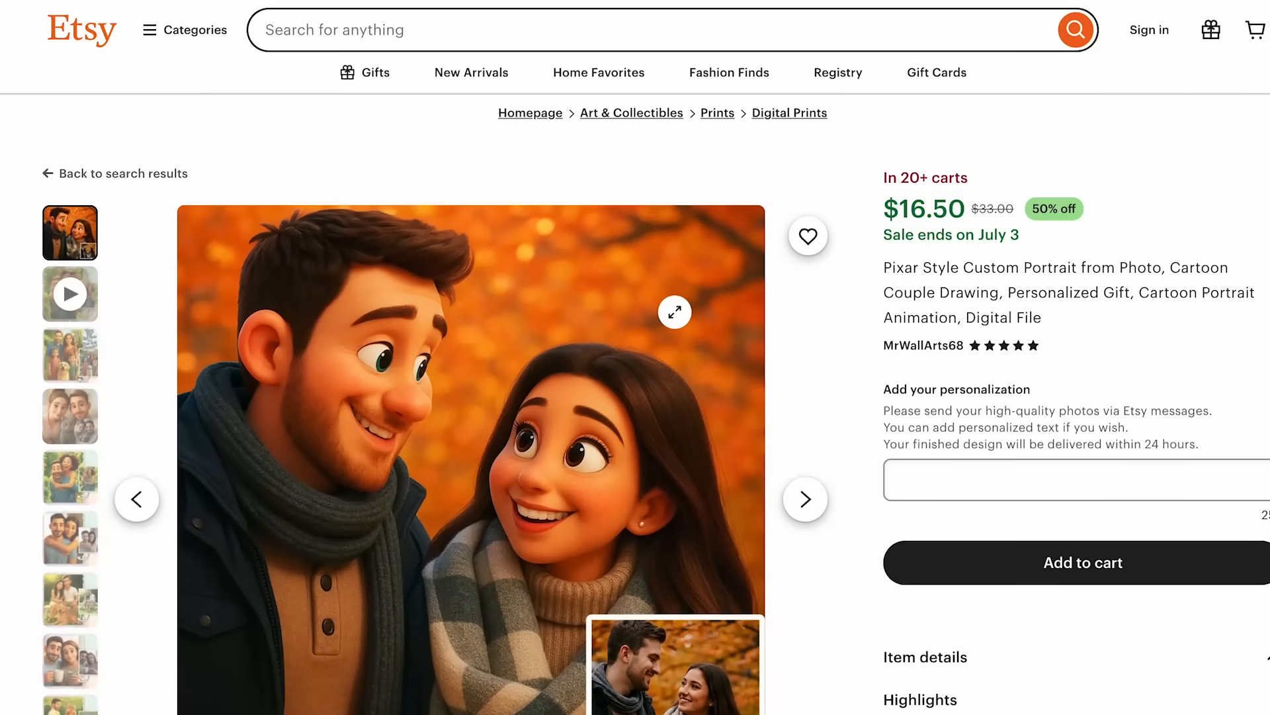
scroll(943, 116, down, 2)
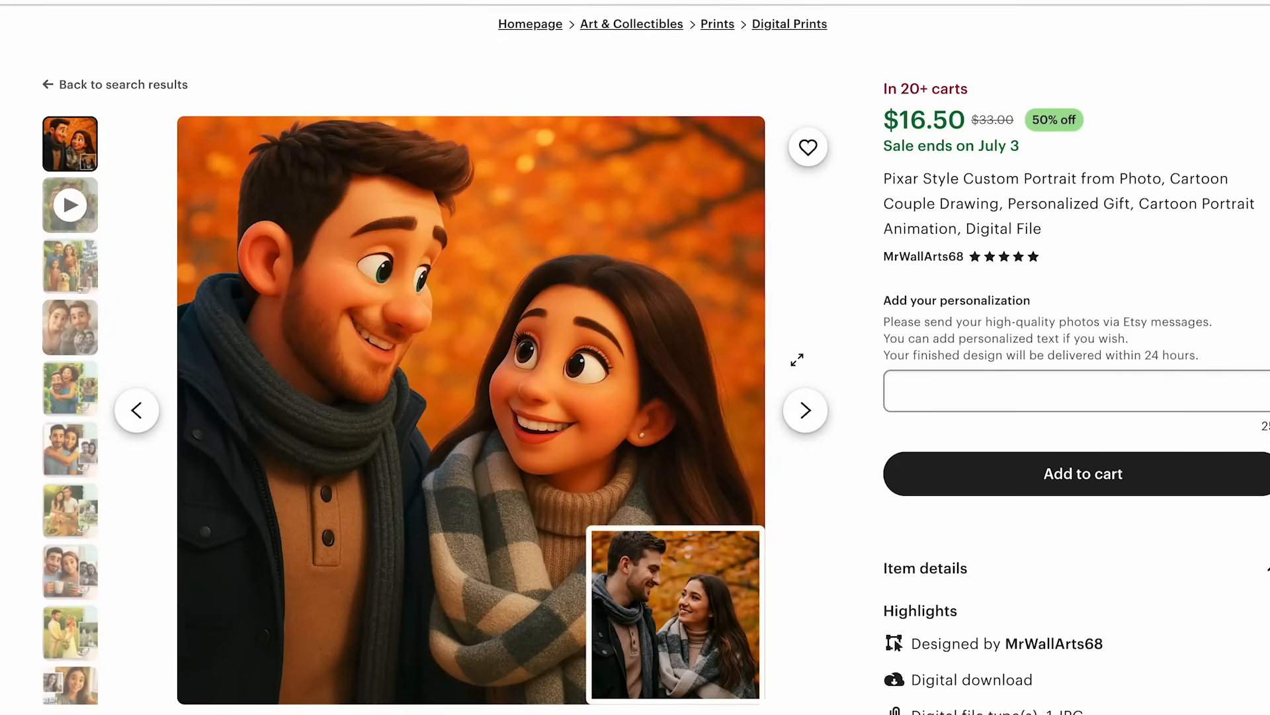
scroll(739, 281, down, 2)
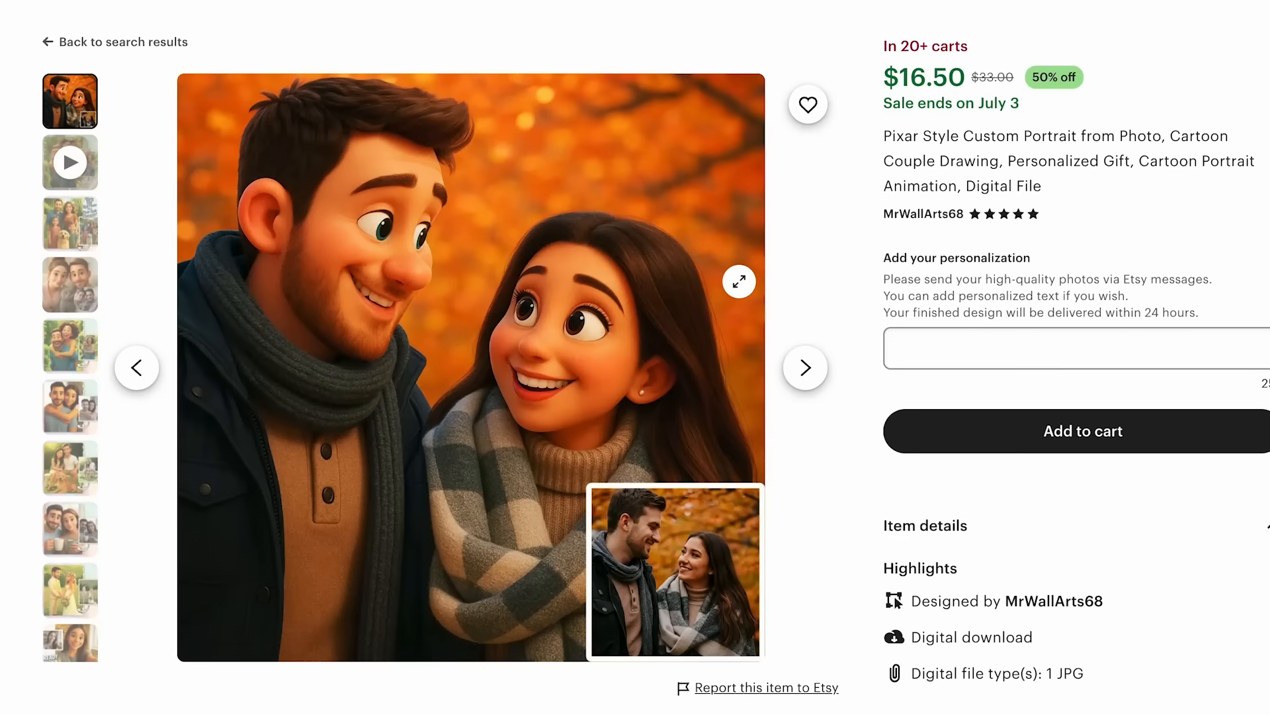
scroll(833, 228, down, 1)
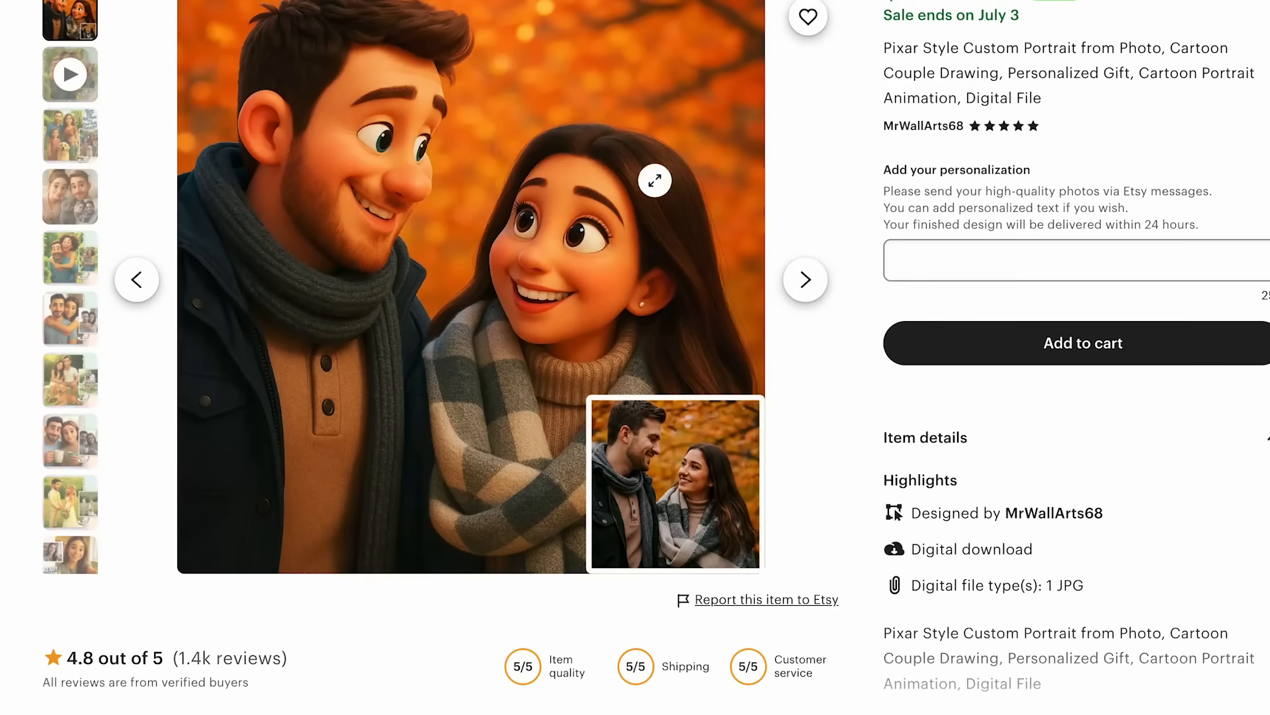
scroll(876, 312, down, 4)
scroll(876, 318, down, 1)
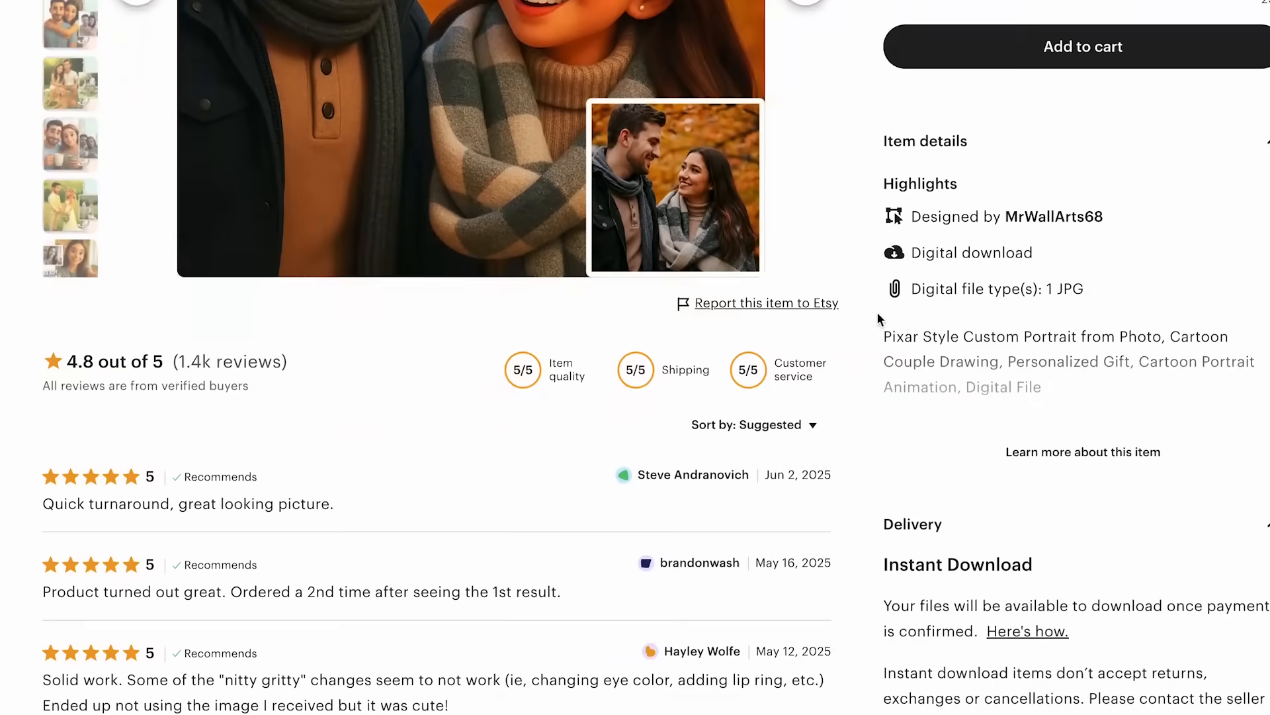
scroll(877, 315, down, 9)
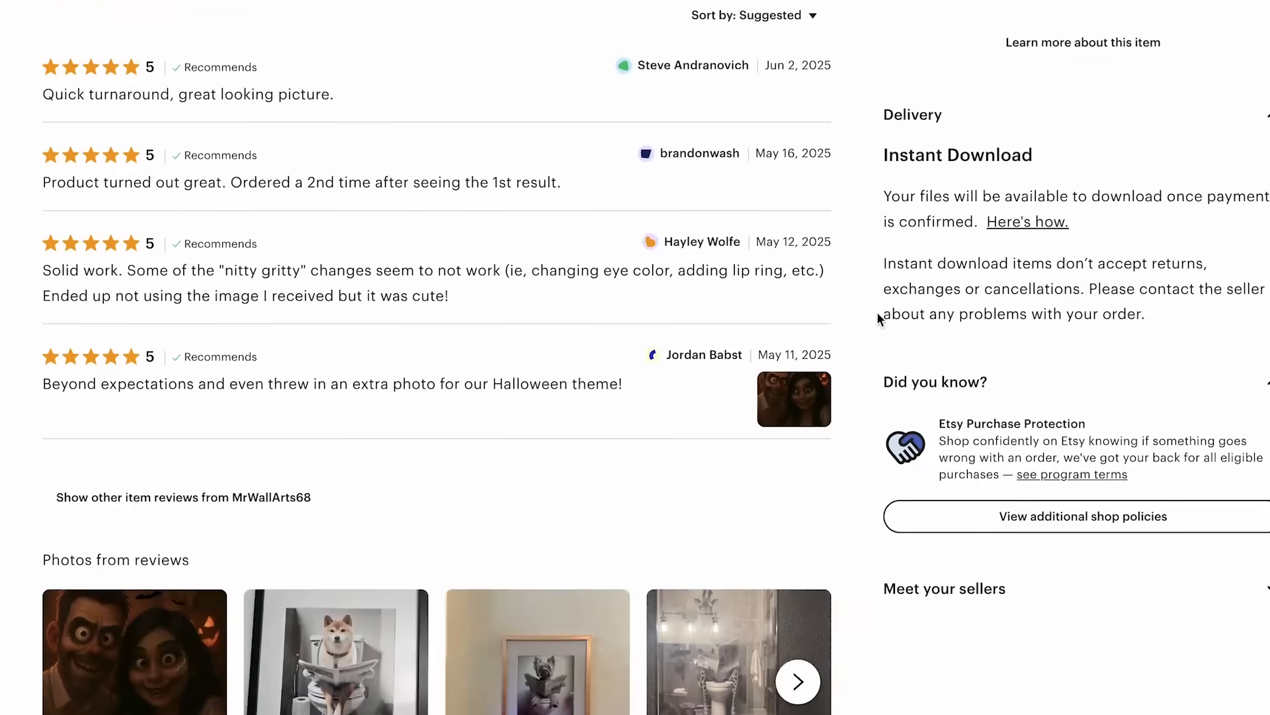
scroll(878, 317, down, 9)
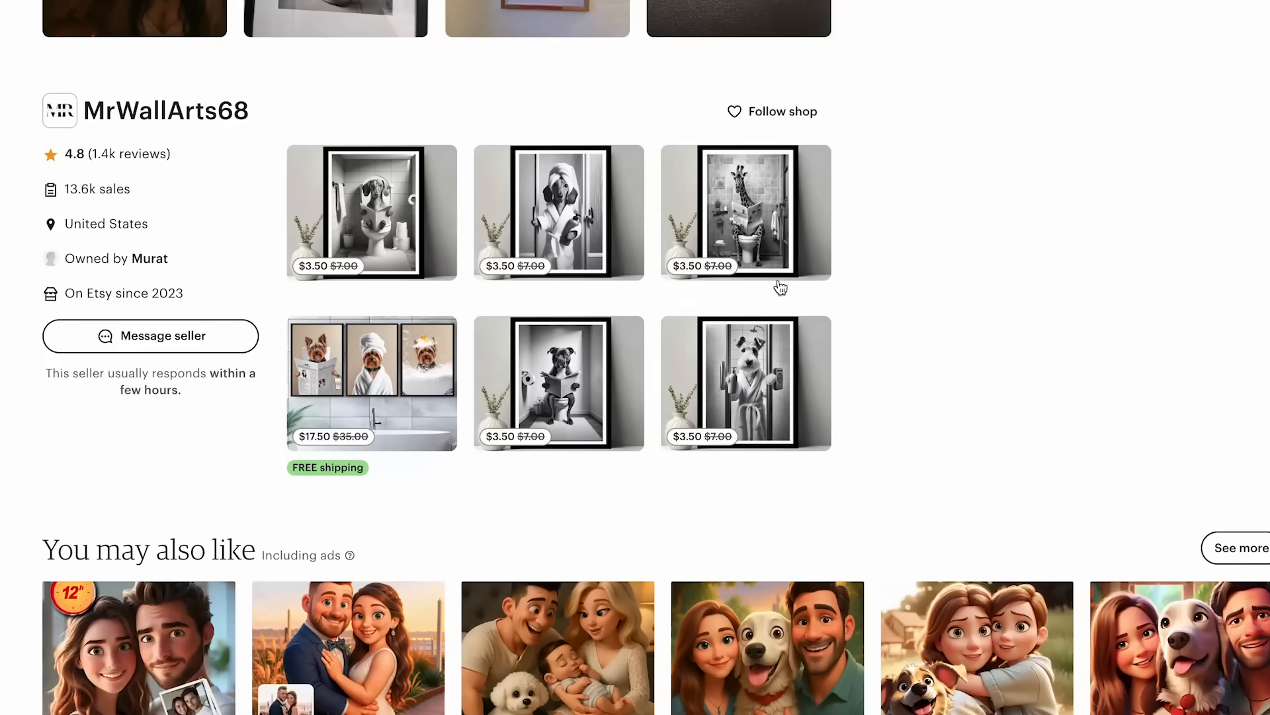
- Copy the shop name MrWallArts68 from its Etsy shop page and look that shop up in EverBee's Shop Analyzer
click(197, 110)
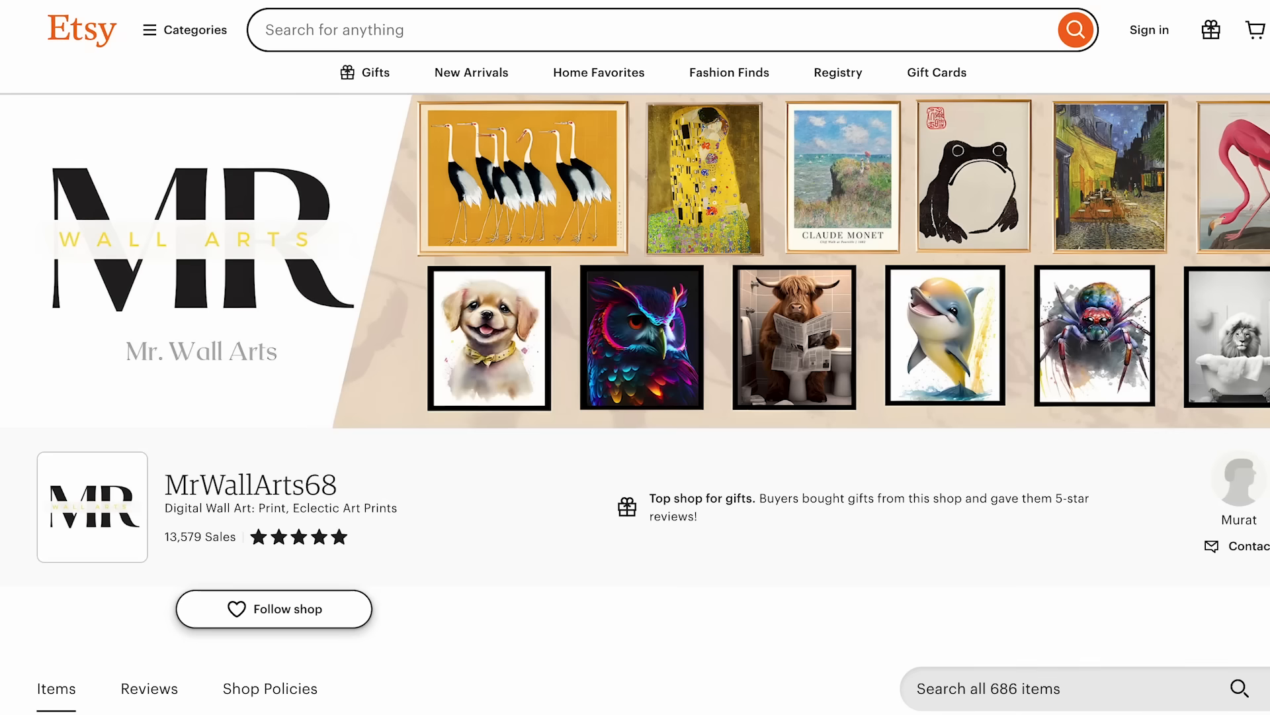
drag(334, 490, 142, 483)
key(ctrl+c)
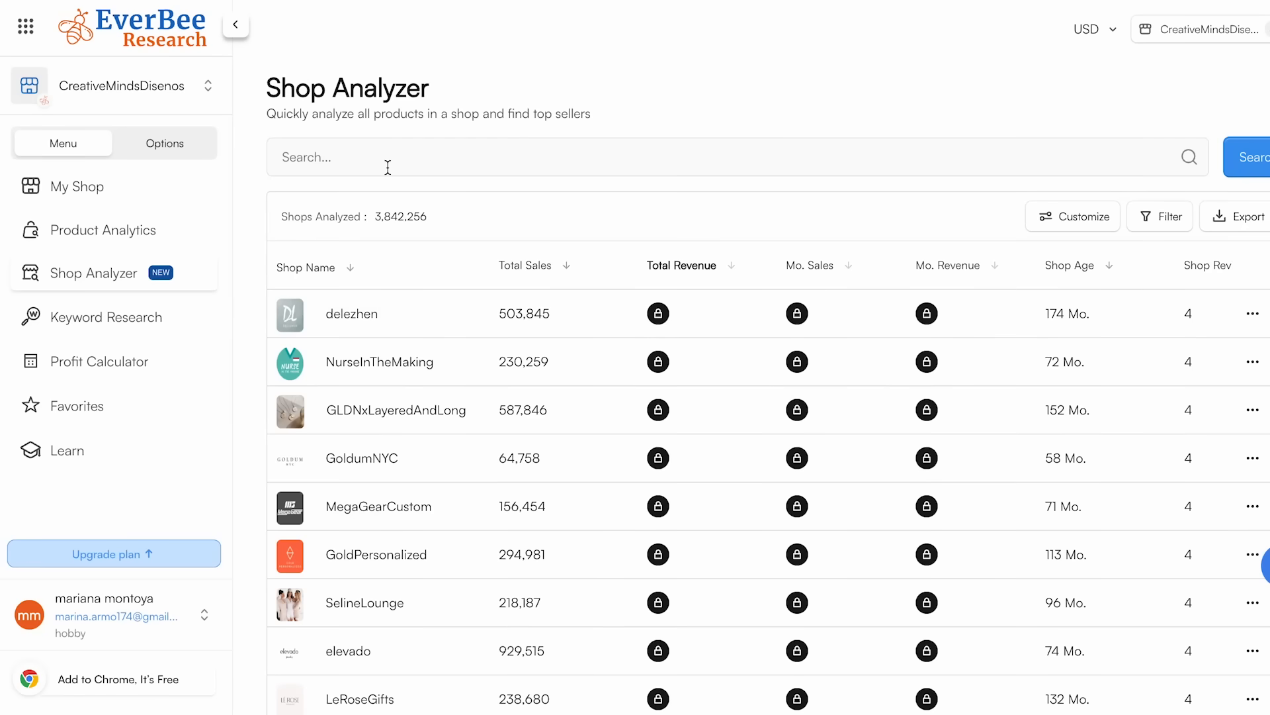
click(388, 159)
key(ctrl+v)
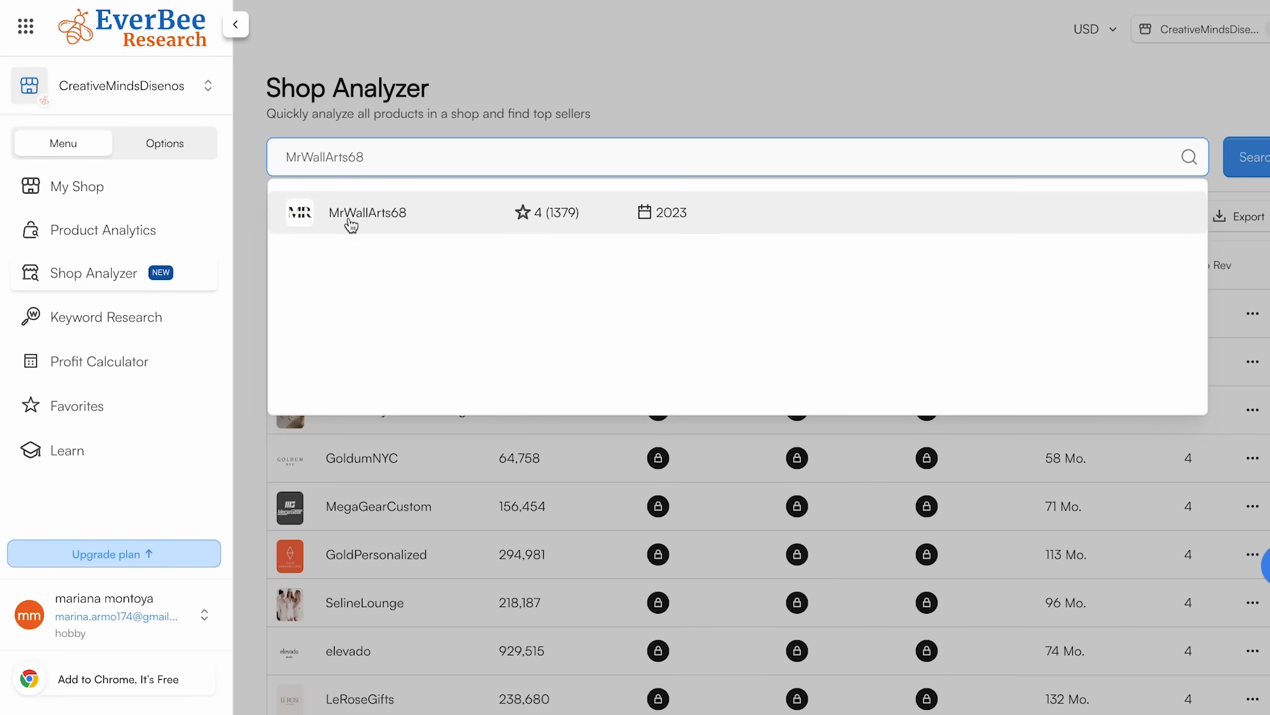
click(397, 213)
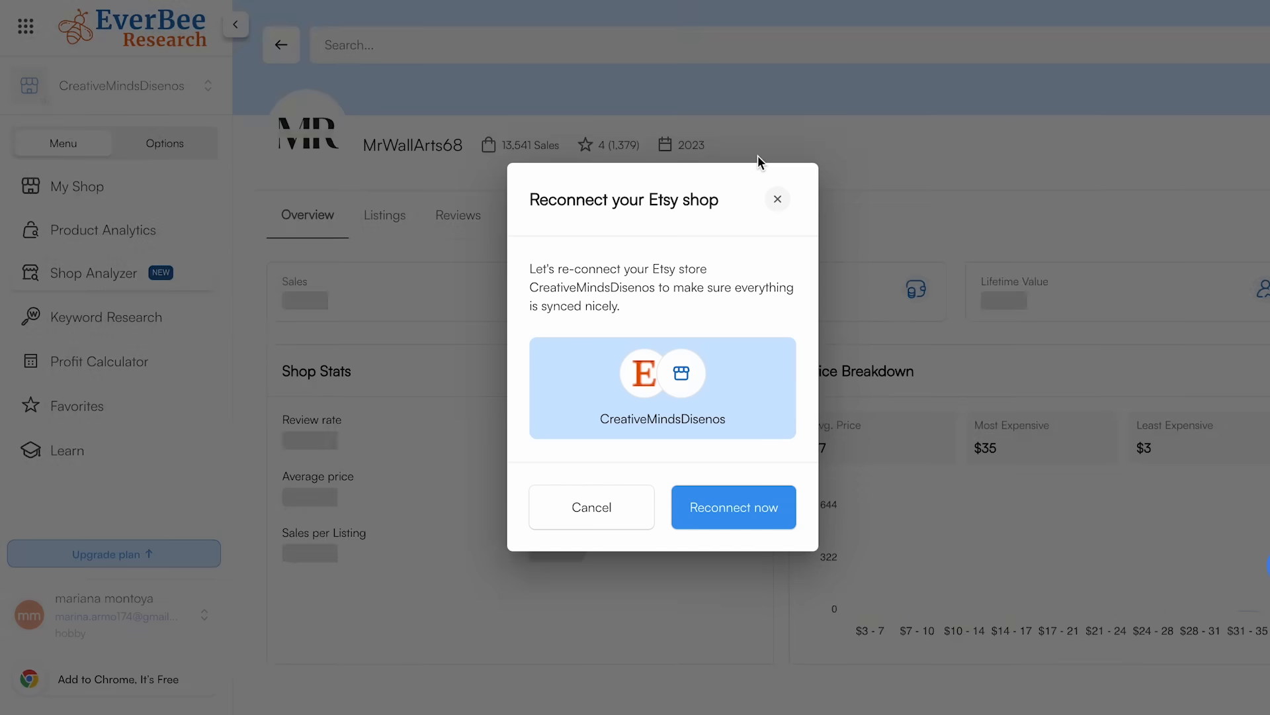
- Examine the shop's stats overview, focusing on its estimated total revenue
click(757, 156)
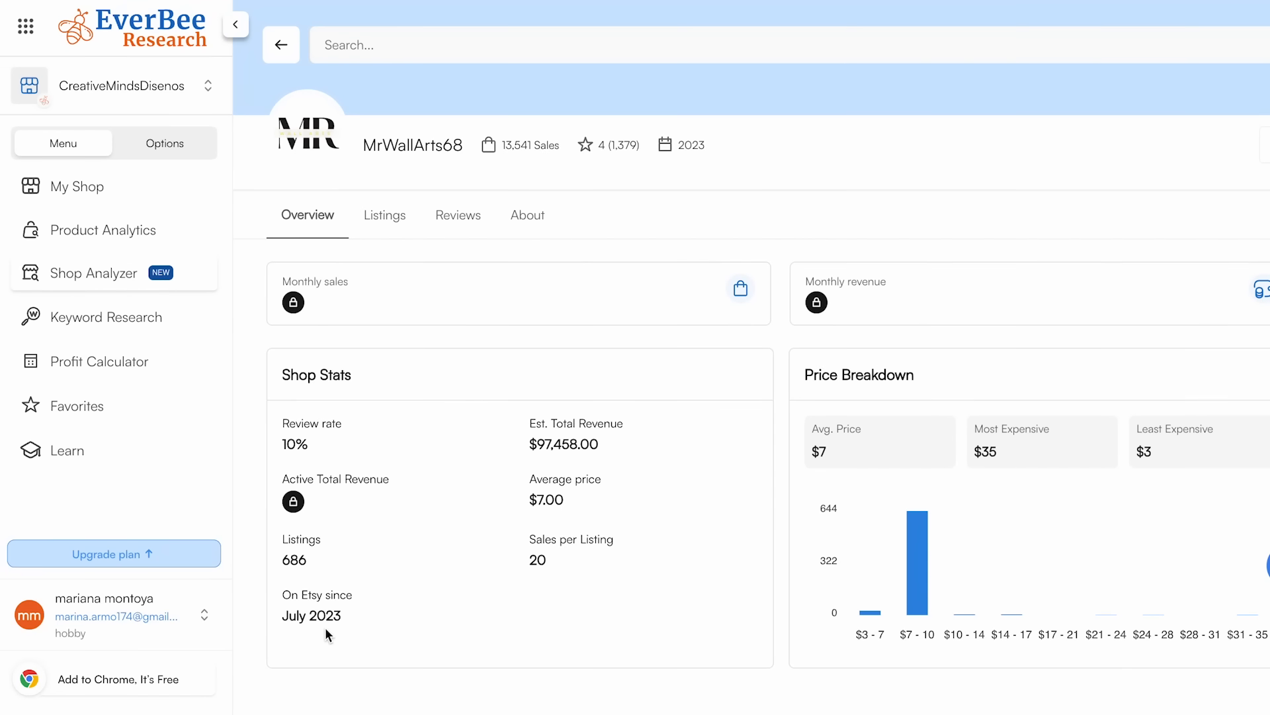
drag(529, 443, 600, 442)
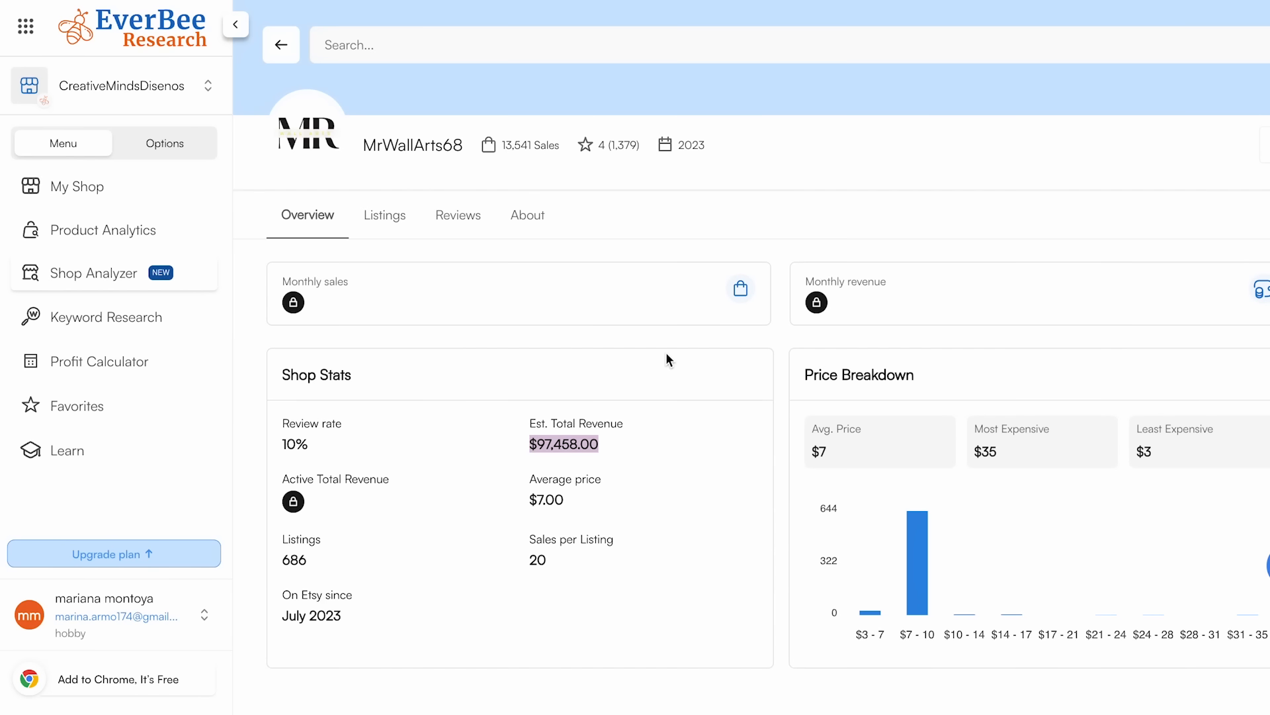
click(521, 427)
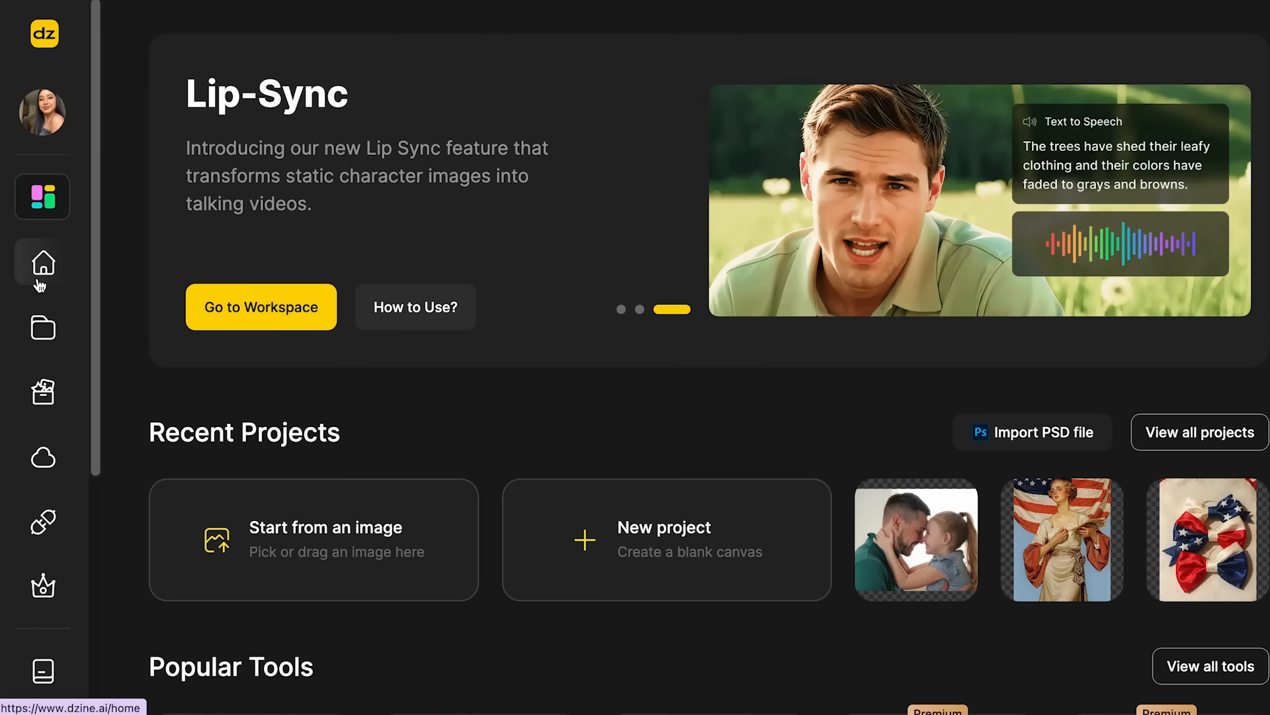
- Create a new blank project in Dzine with a 3:4 canvas of 1152 × 1536
click(585, 542)
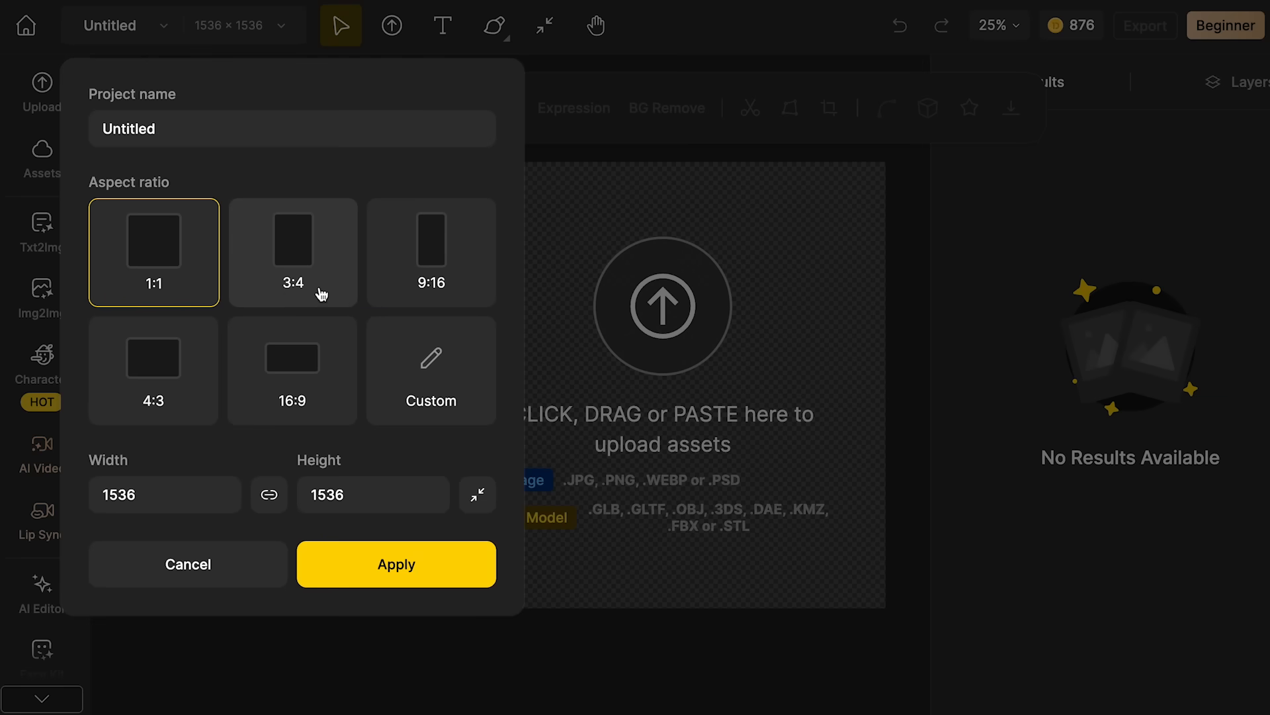
click(311, 259)
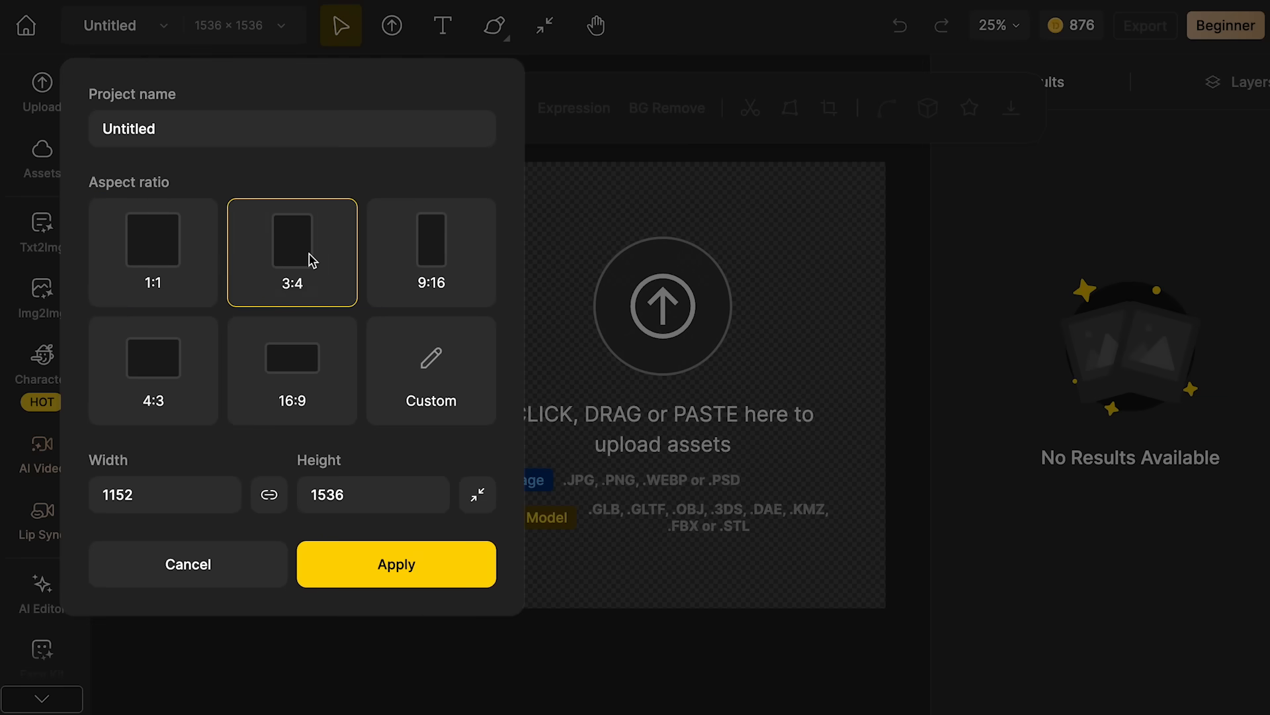
click(370, 580)
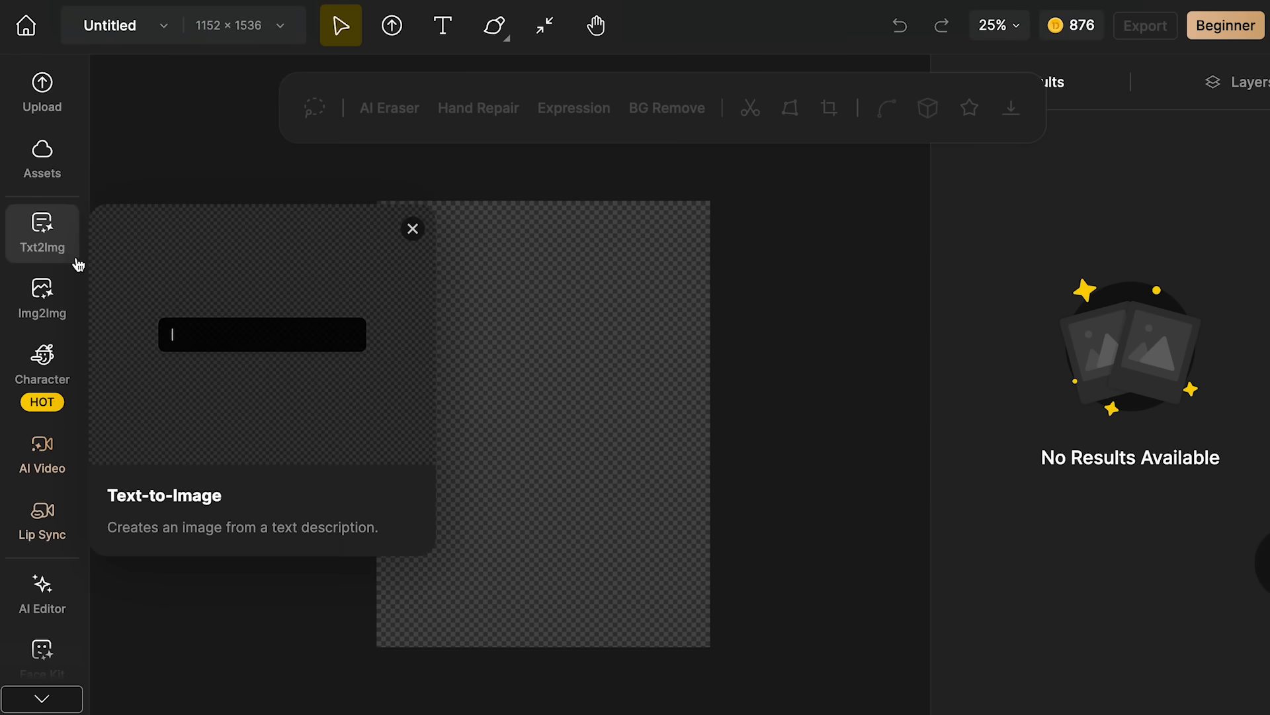
- Open the Image-to-Image tool and upload the photo of the woman with a laptop from the FOTOS DE PORTADA folder on the Desktop
click(39, 304)
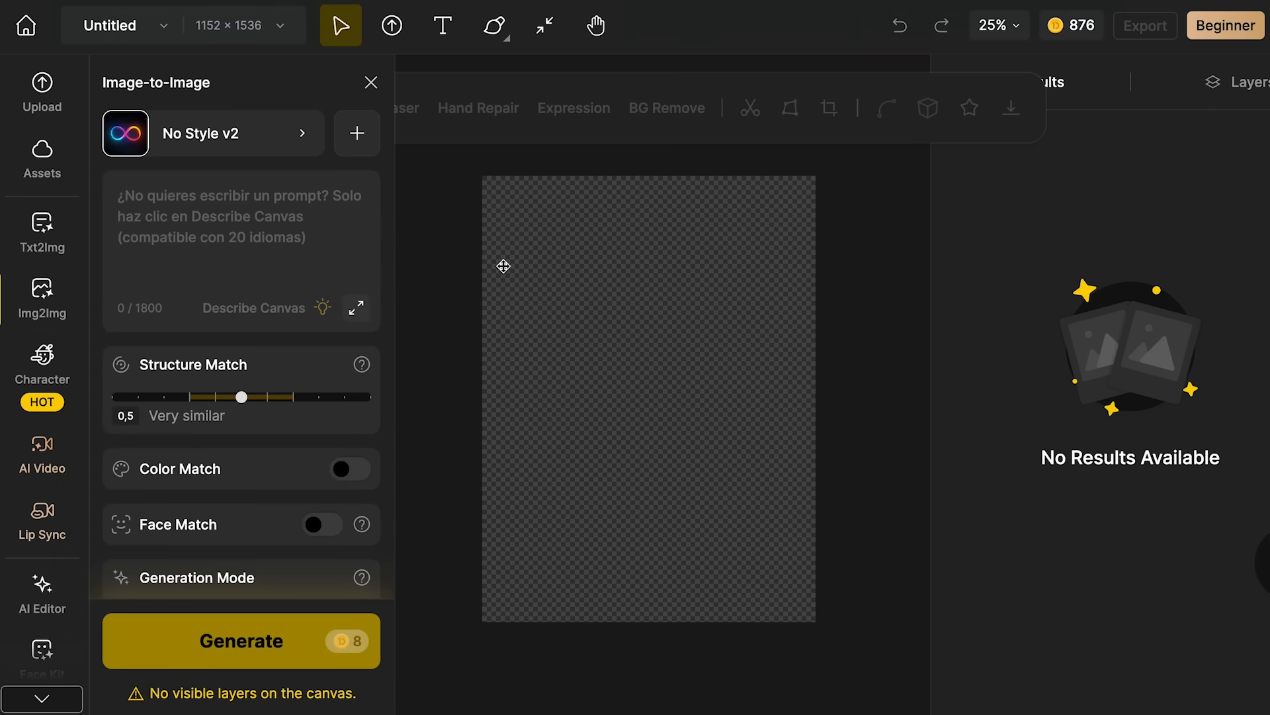
click(44, 102)
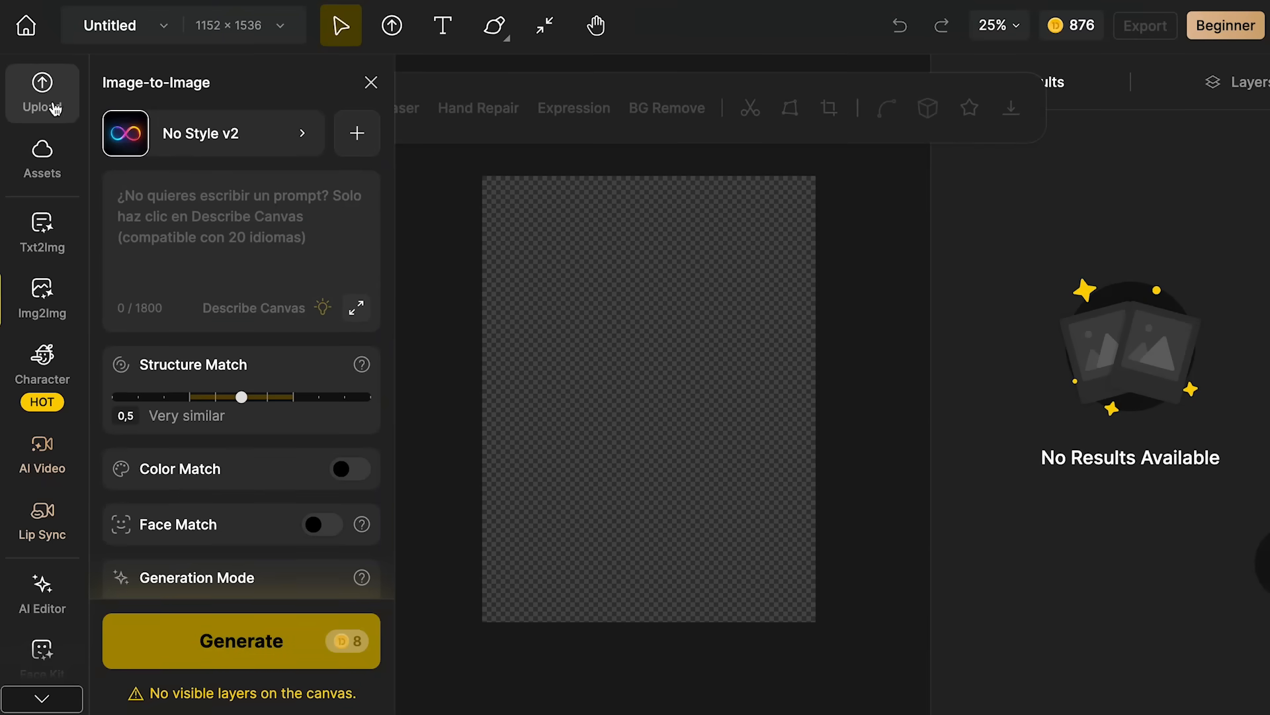
click(14, 90)
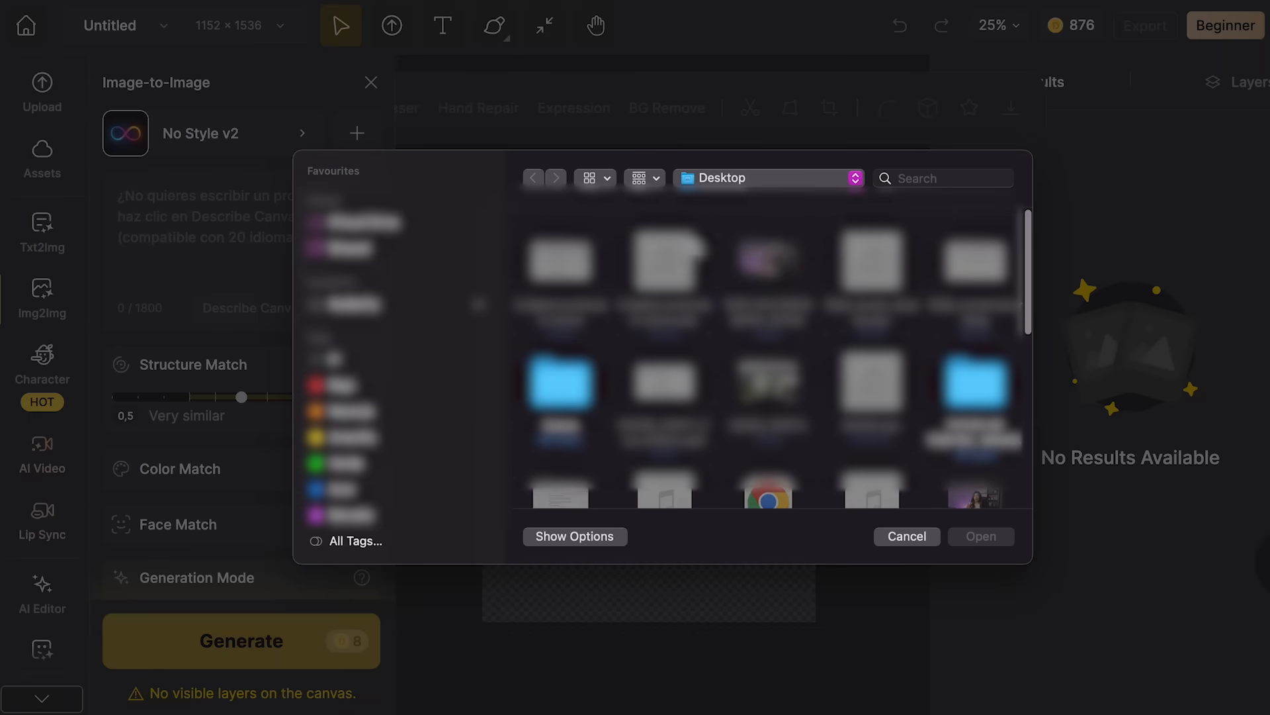
click(735, 180)
click(992, 411)
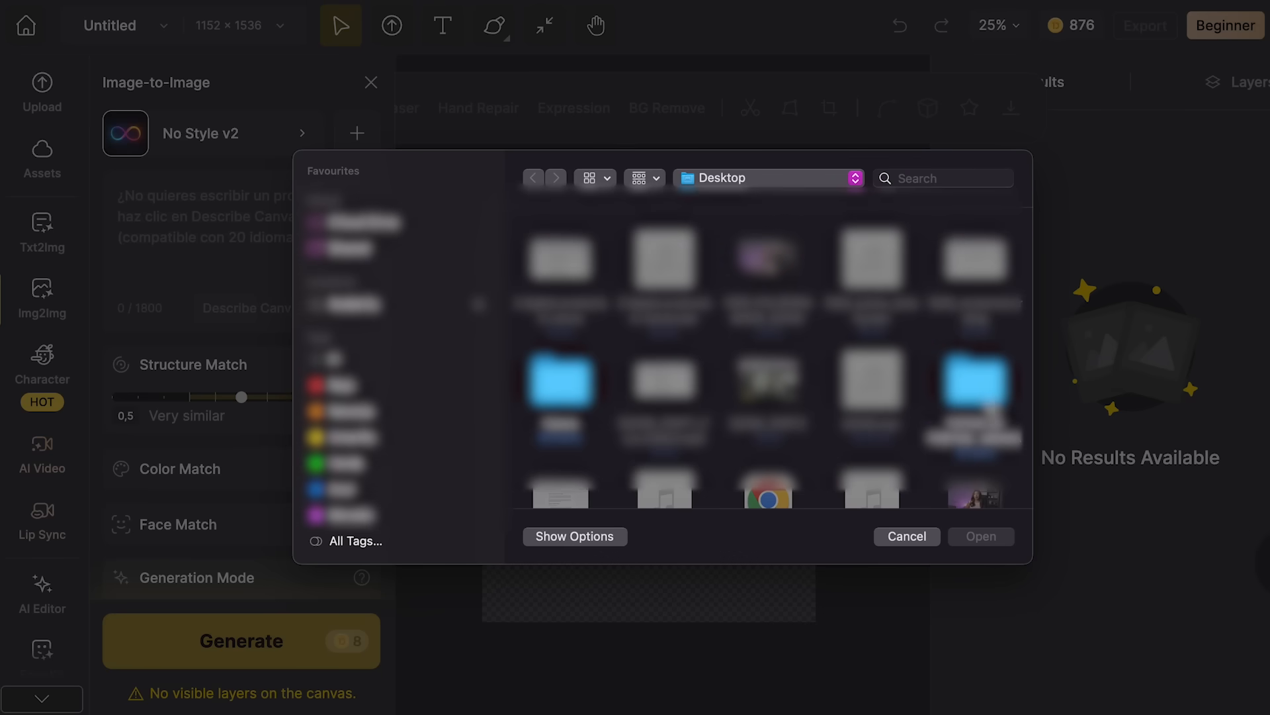
double_click(993, 411)
scroll(720, 365, down, 3)
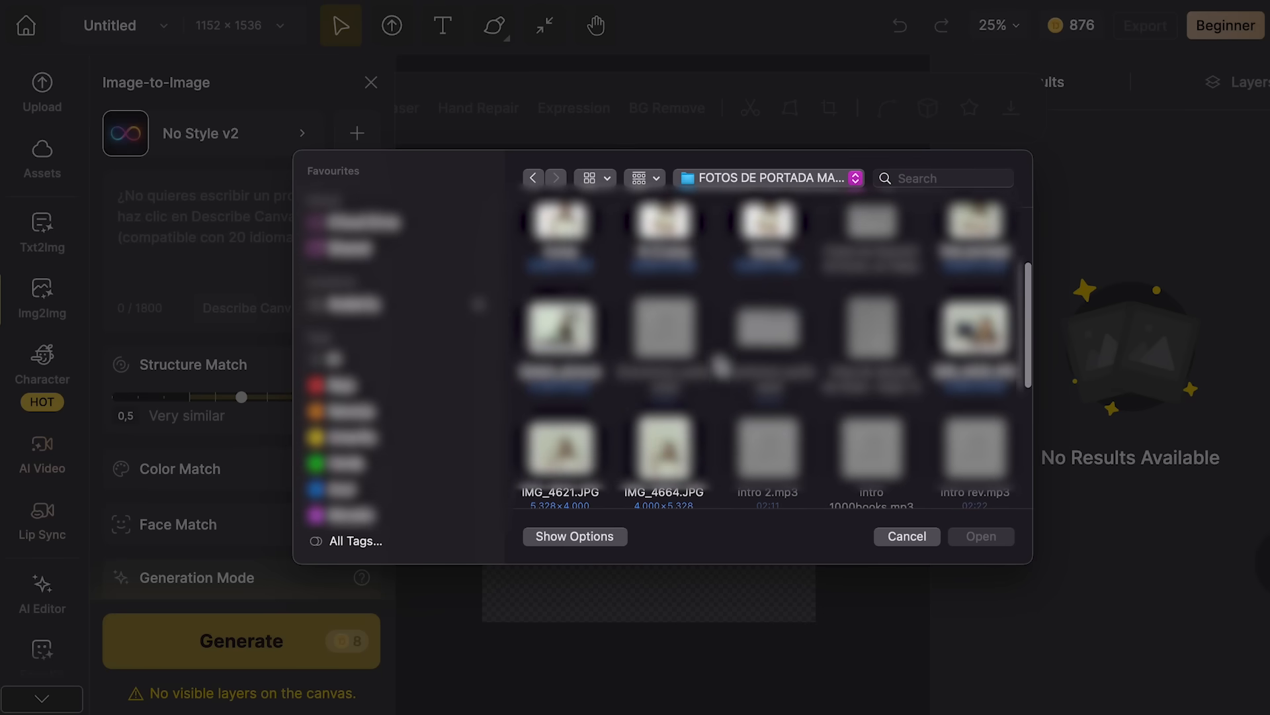
click(560, 327)
click(980, 537)
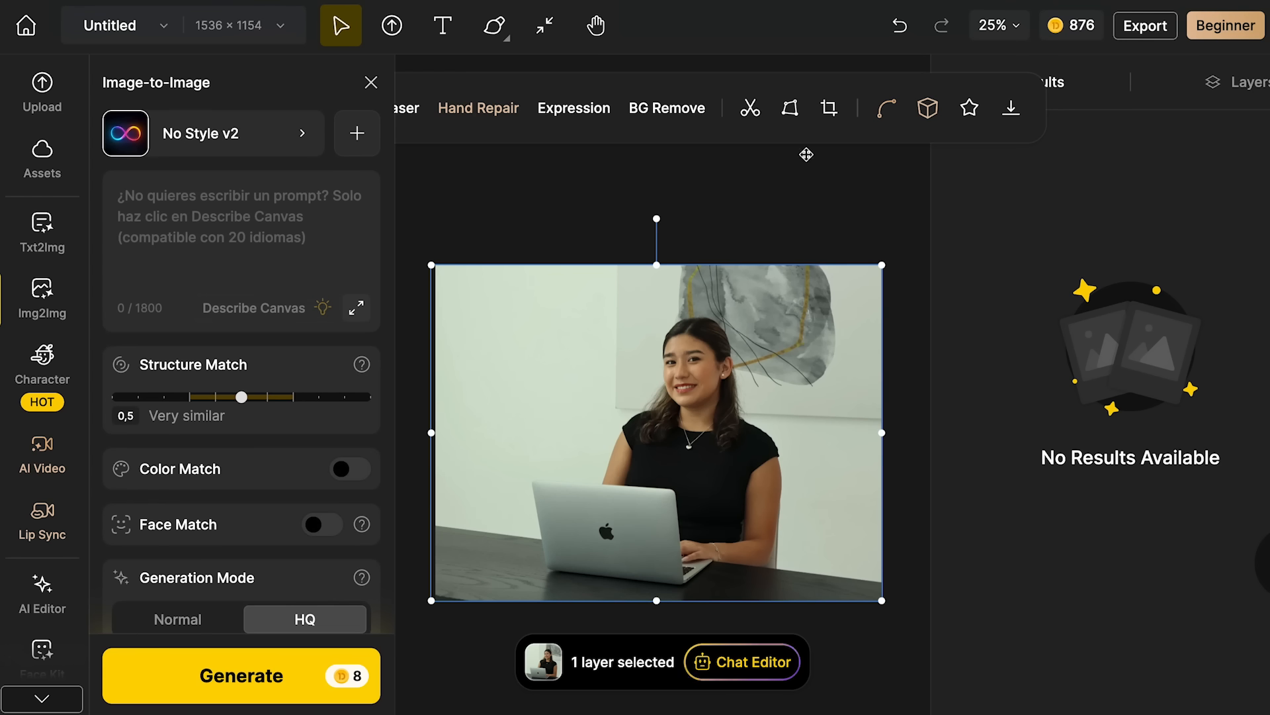
- Crop both sides of the uploaded photo to a portrait frame around the woman and her laptop
click(829, 108)
drag(485, 380, 547, 381)
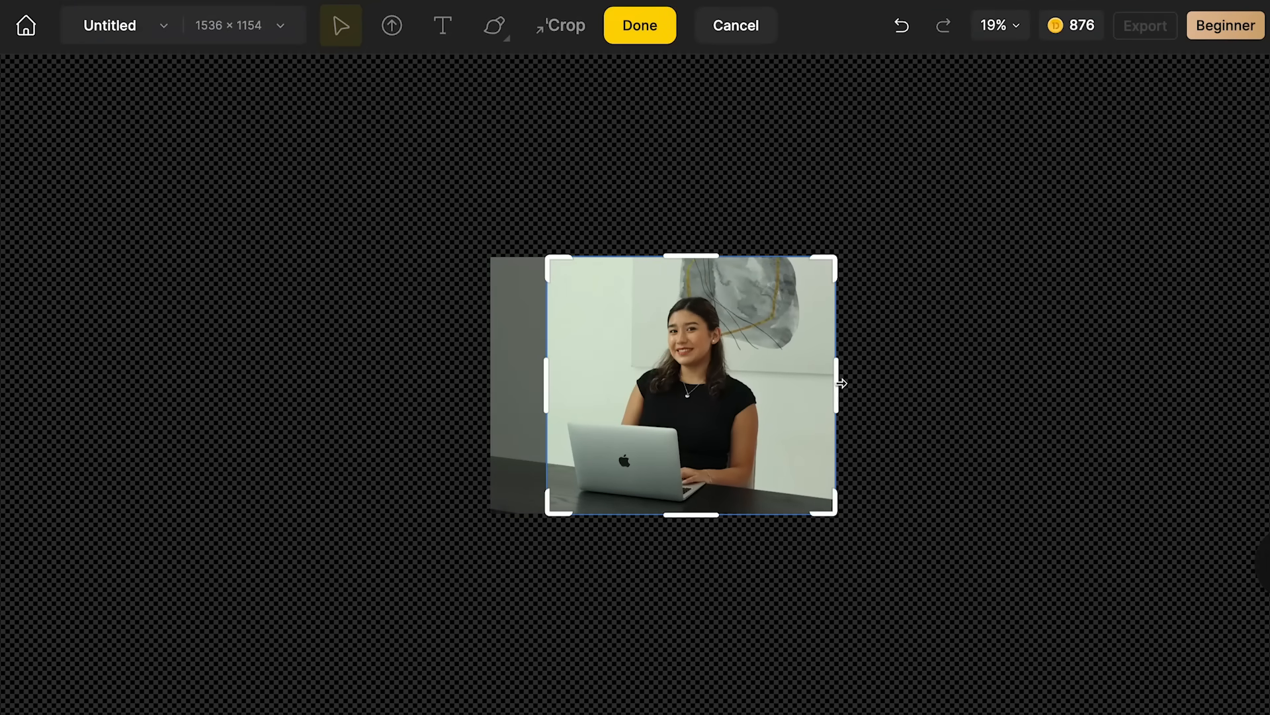
drag(842, 383, 767, 380)
drag(552, 389, 563, 388)
click(634, 25)
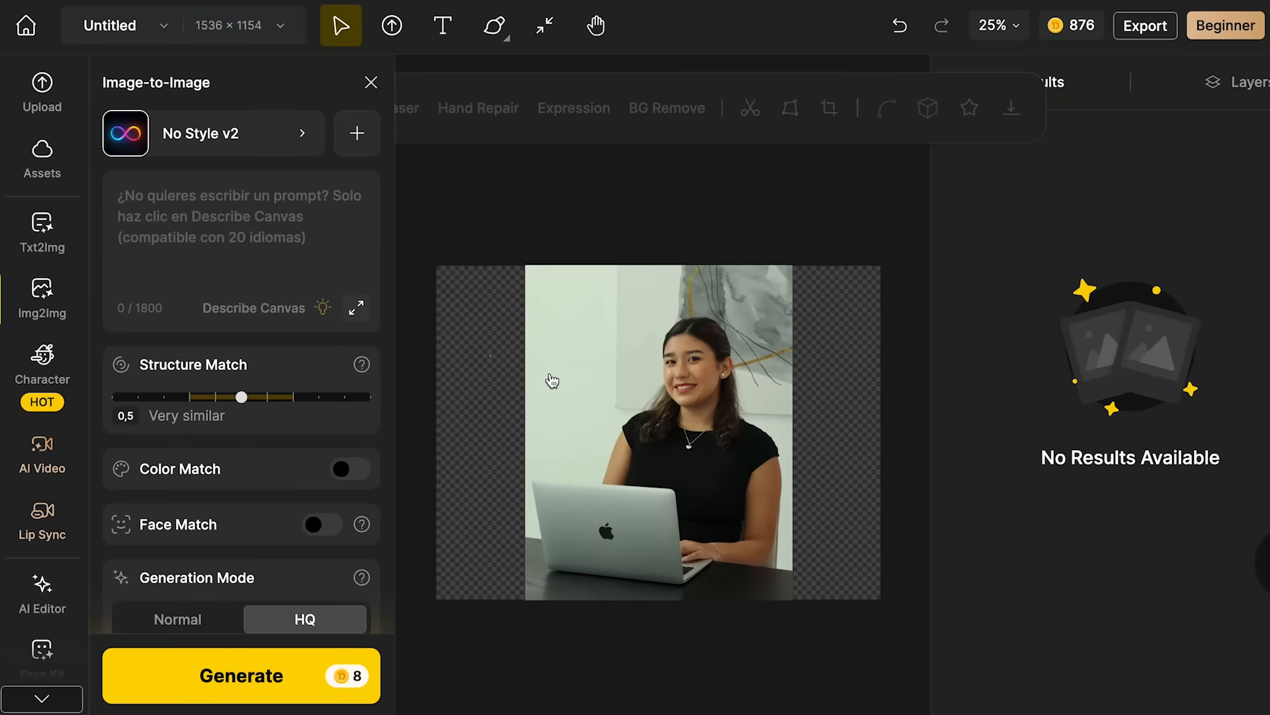
- Change the canvas to the 3:4 aspect ratio at 1152 × 1536
click(243, 33)
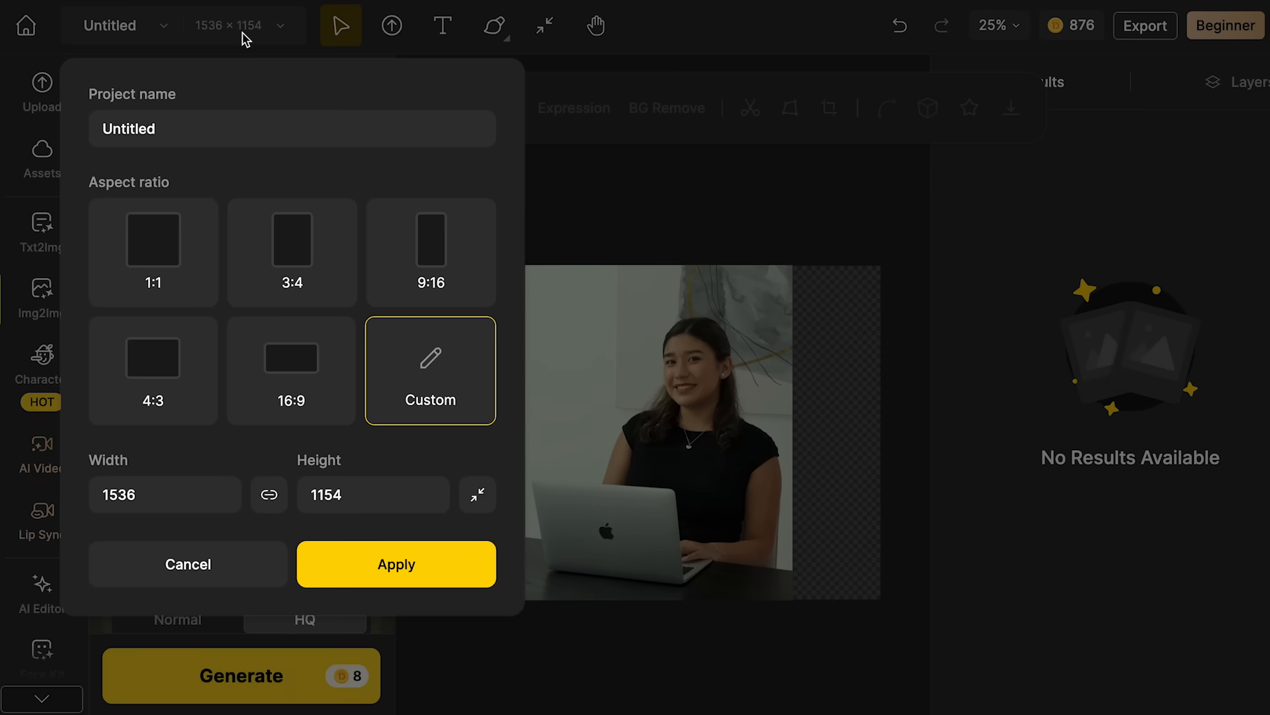
click(295, 264)
click(372, 561)
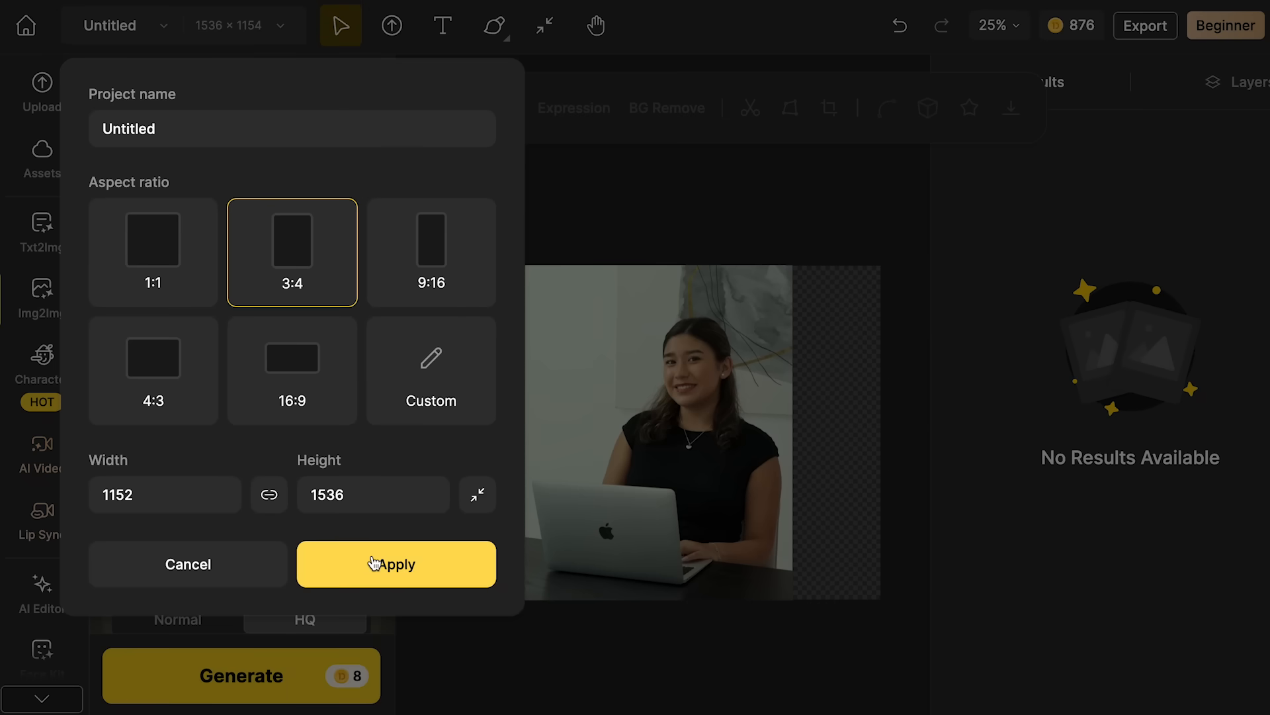
- Move and enlarge the cropped photo to fill the whole canvas, adjusting its horizontal position
click(678, 415)
drag(678, 415, 644, 360)
drag(759, 546, 842, 658)
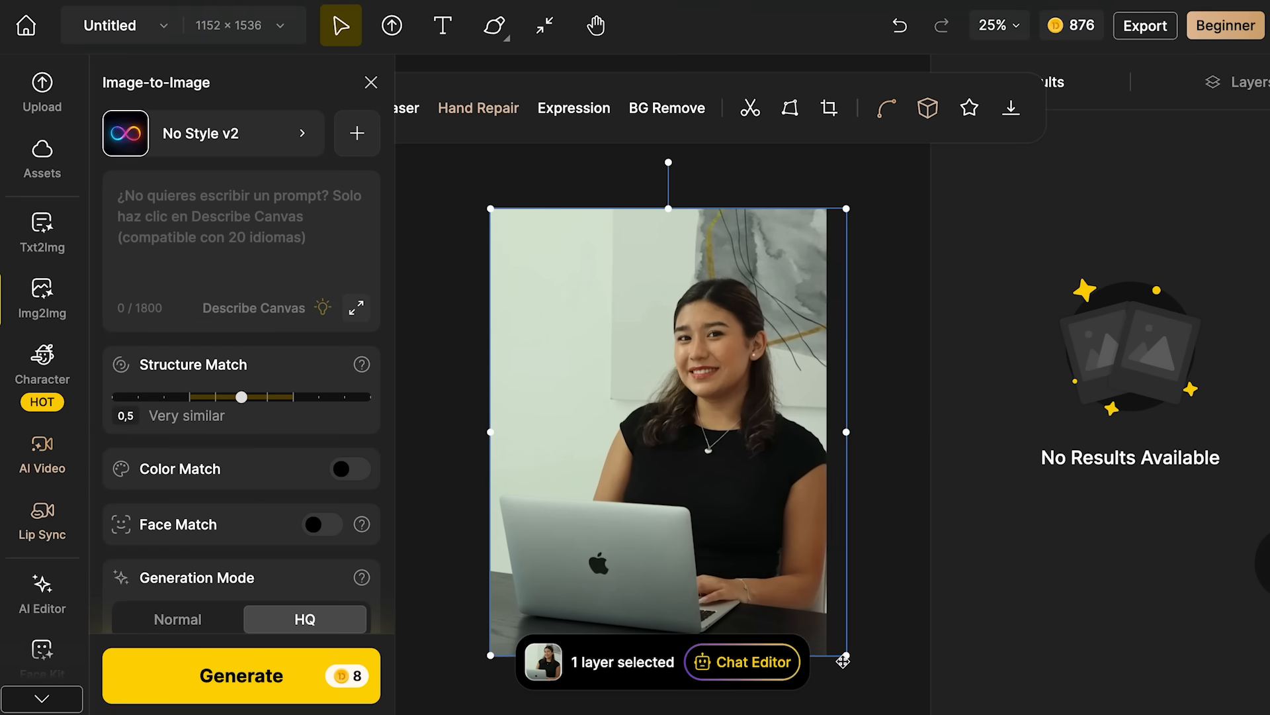
drag(741, 536, 723, 533)
click(874, 389)
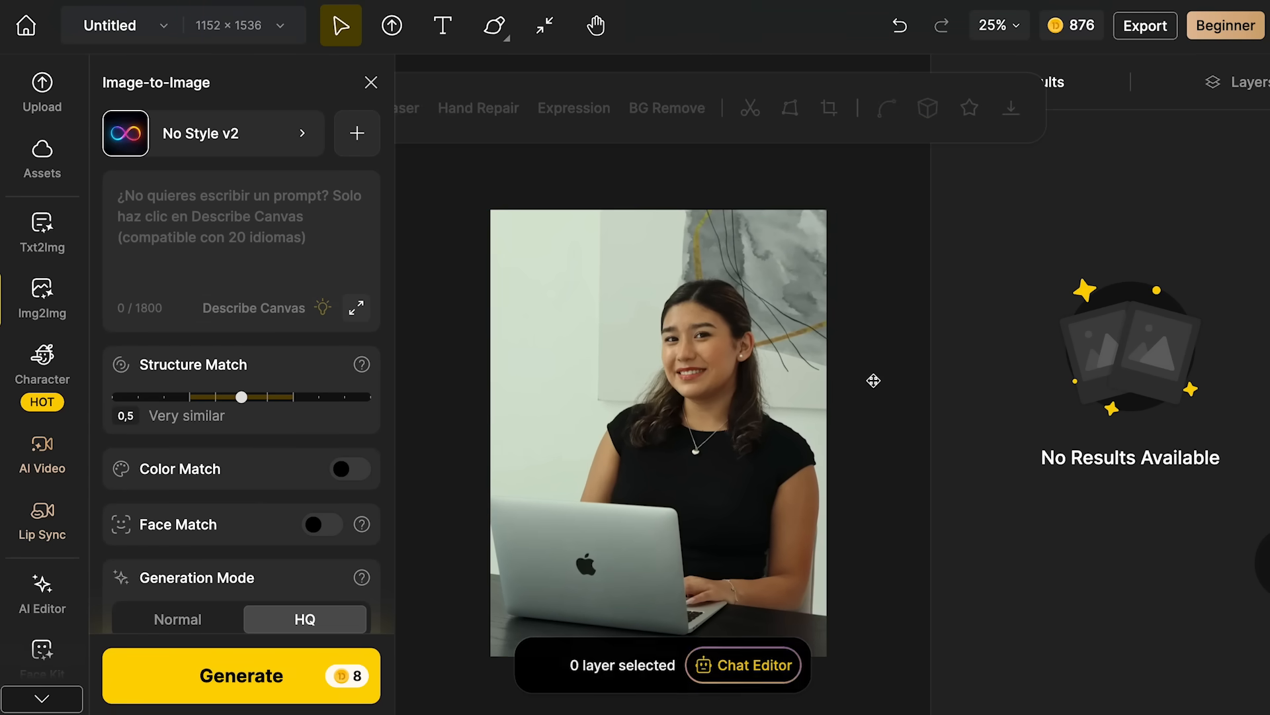
drag(718, 433, 731, 432)
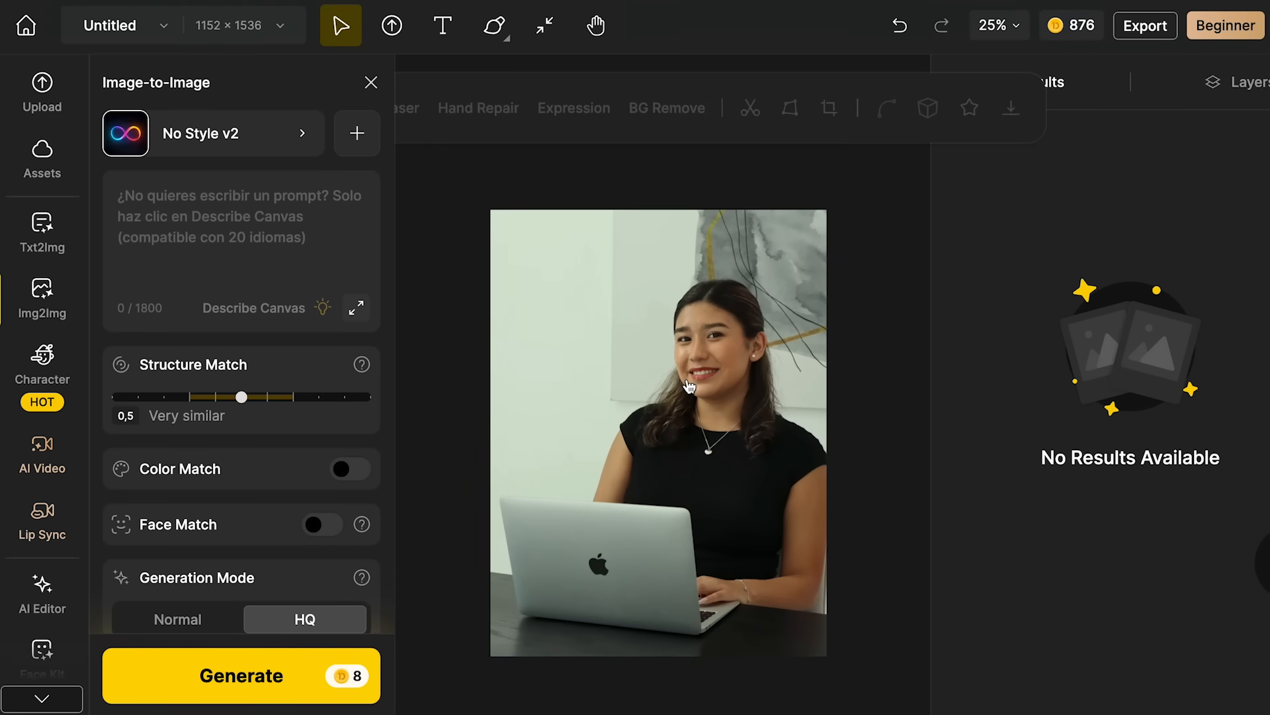
- Select the photo on the canvas and set the Image-to-Image style to Toon Face (legacy)
click(688, 386)
mouse_move(37, 301)
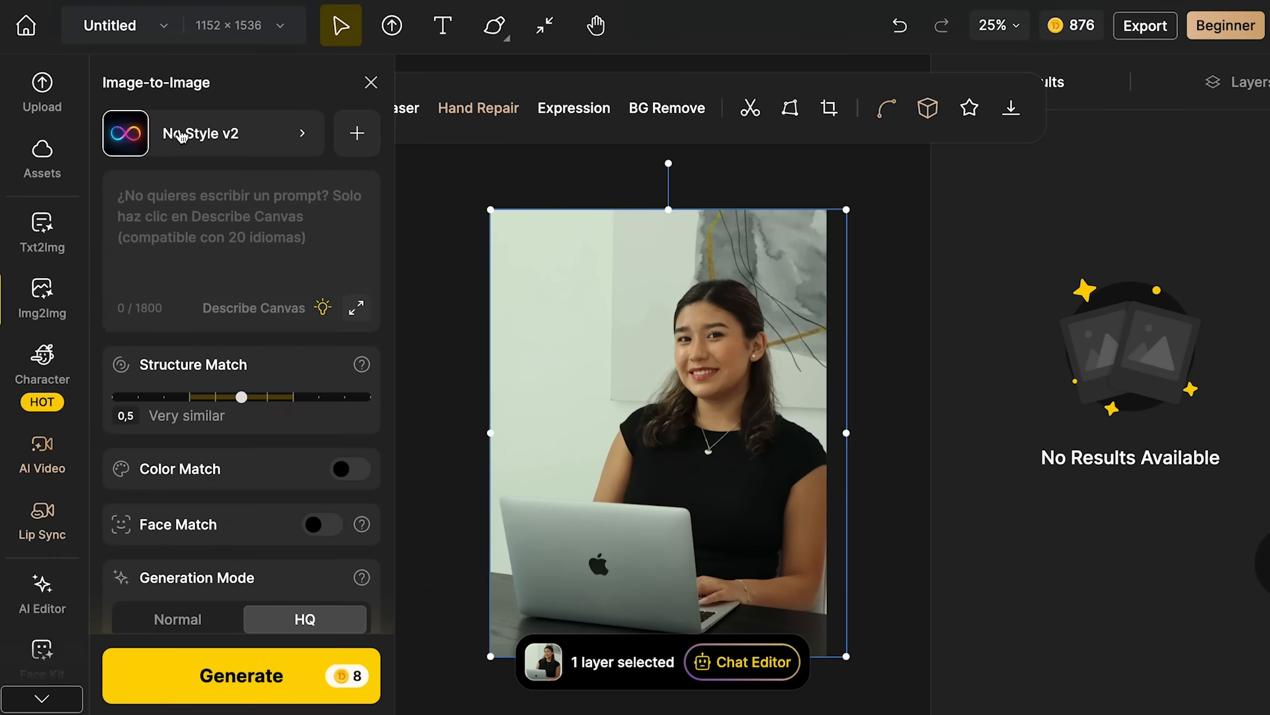
click(238, 137)
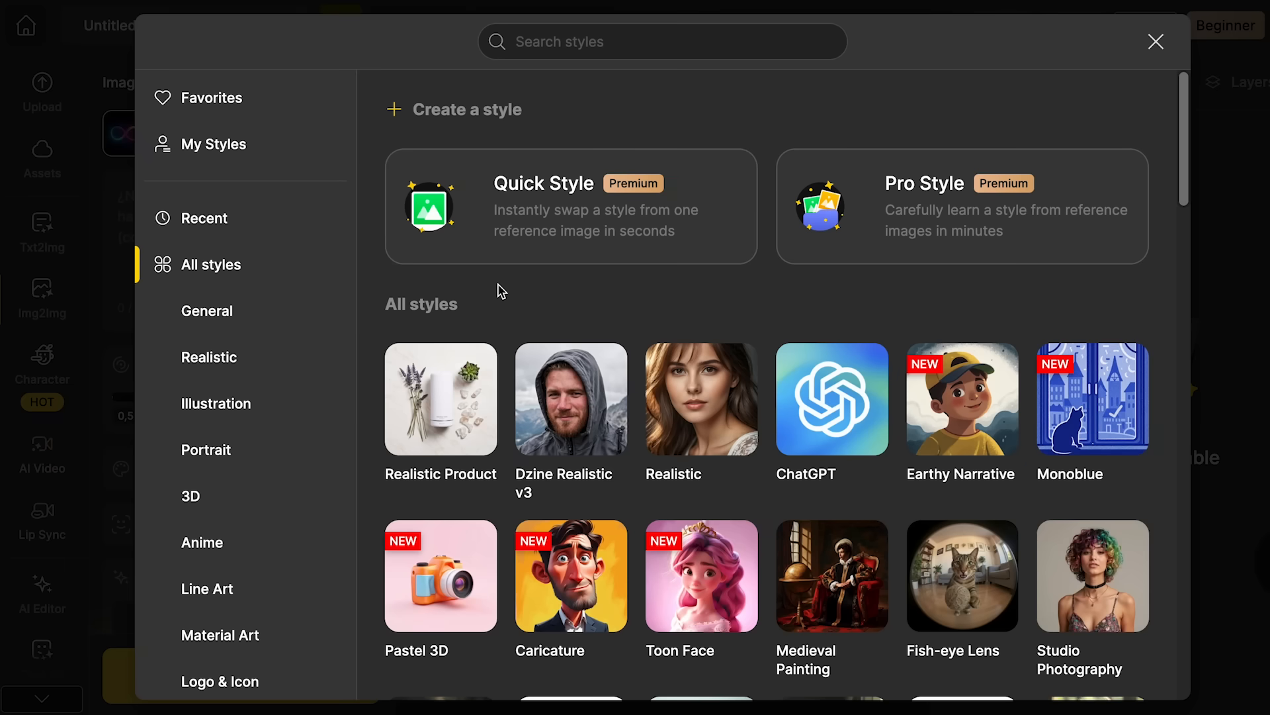
scroll(657, 340, down, 1)
scroll(443, 493, down, 5)
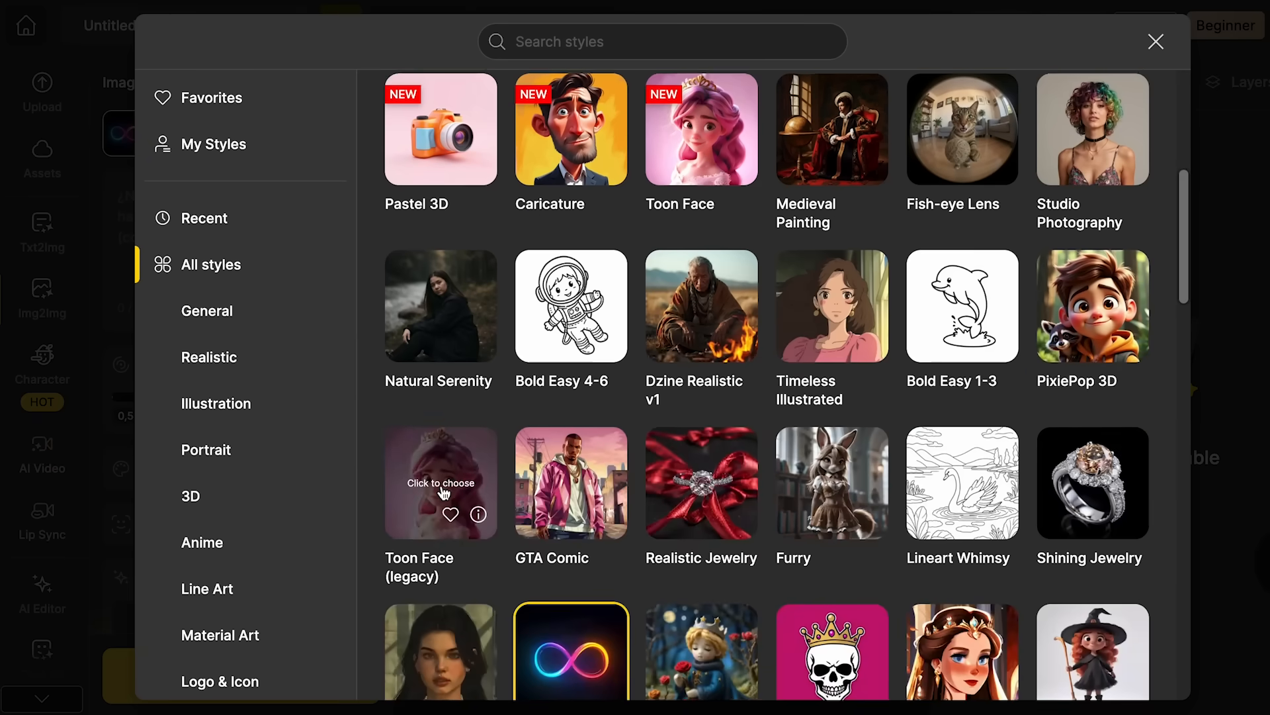
scroll(662, 360, up, 1)
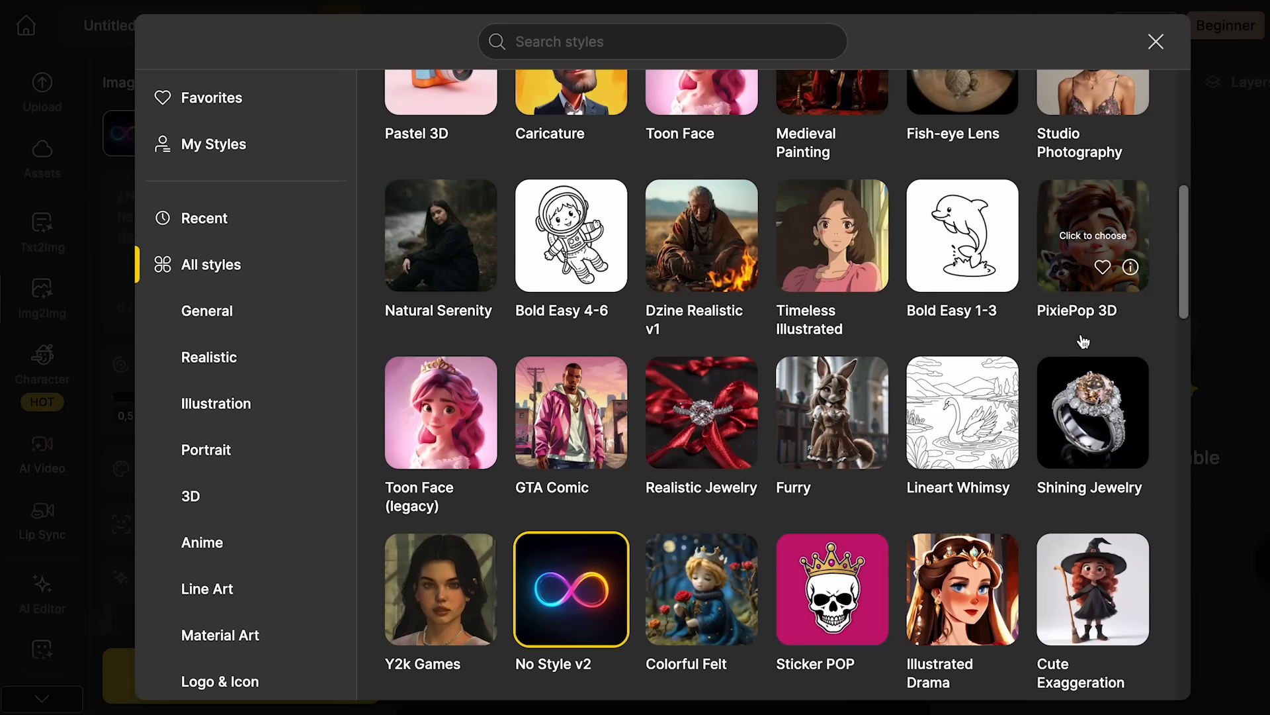
scroll(499, 538, down, 1)
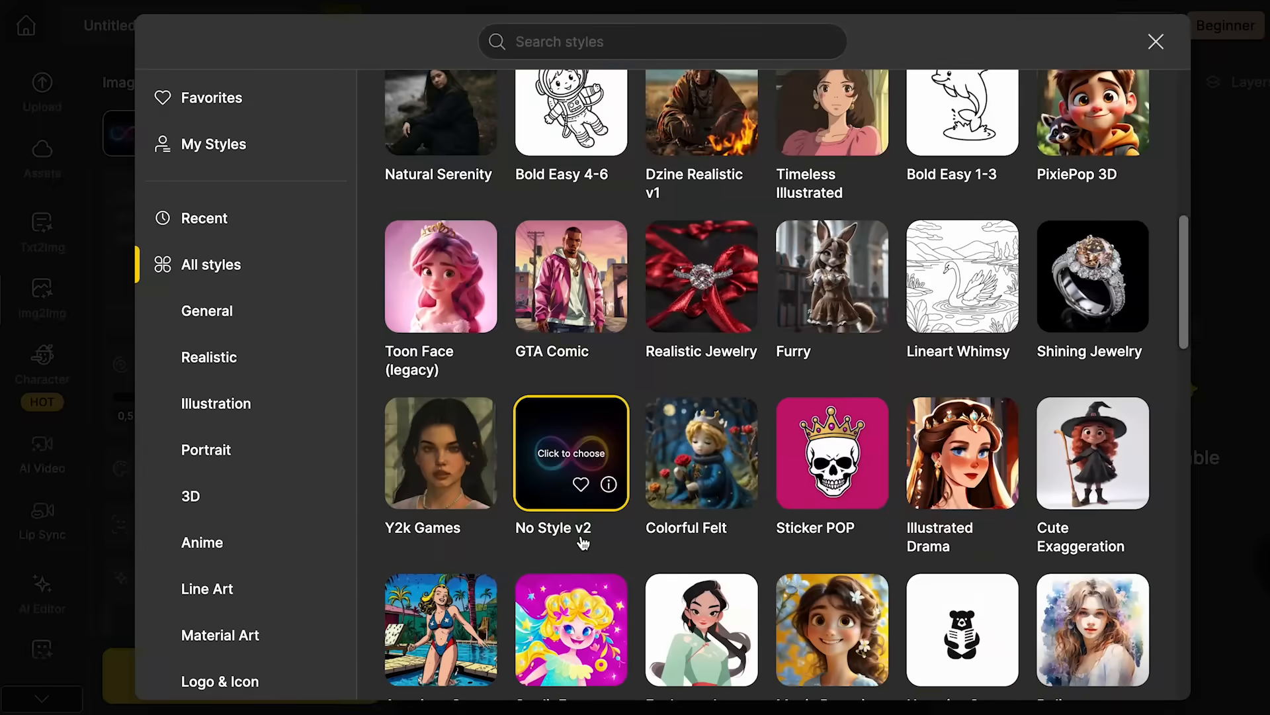
scroll(579, 516, down, 5)
scroll(582, 541, down, 5)
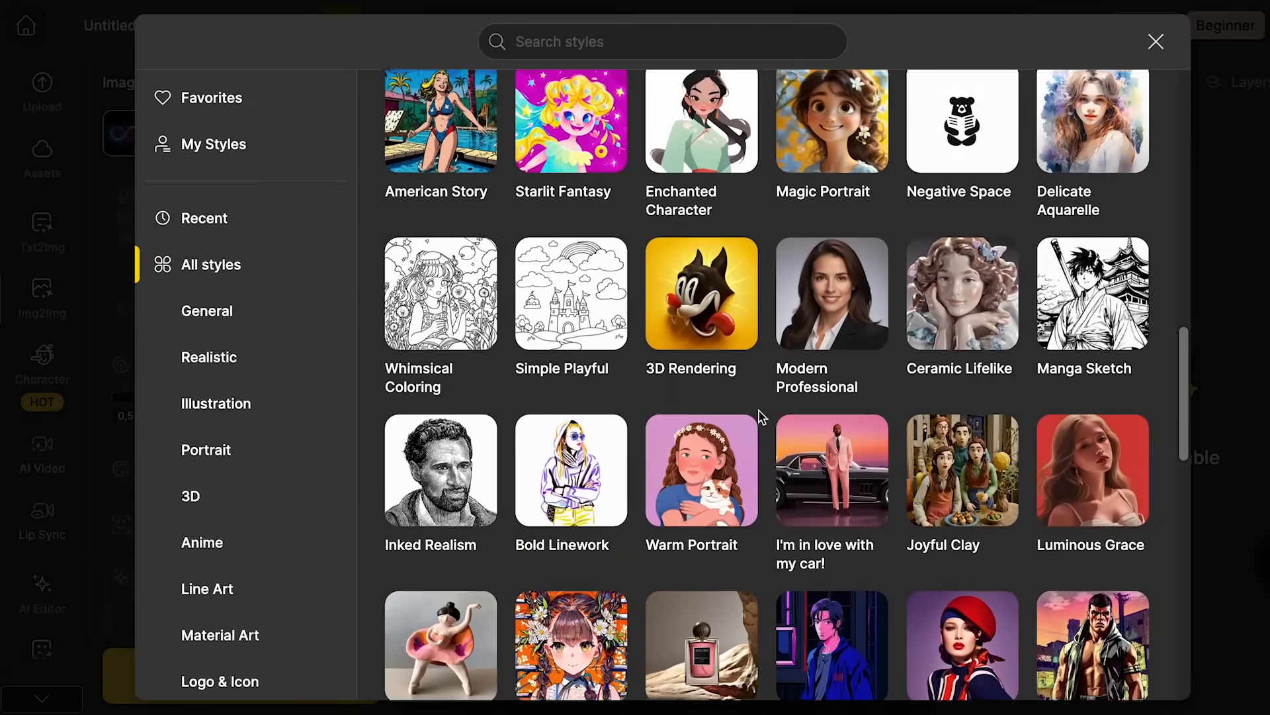
scroll(762, 417, down, 10)
scroll(762, 417, up, 3)
scroll(762, 417, up, 10)
scroll(761, 415, down, 2)
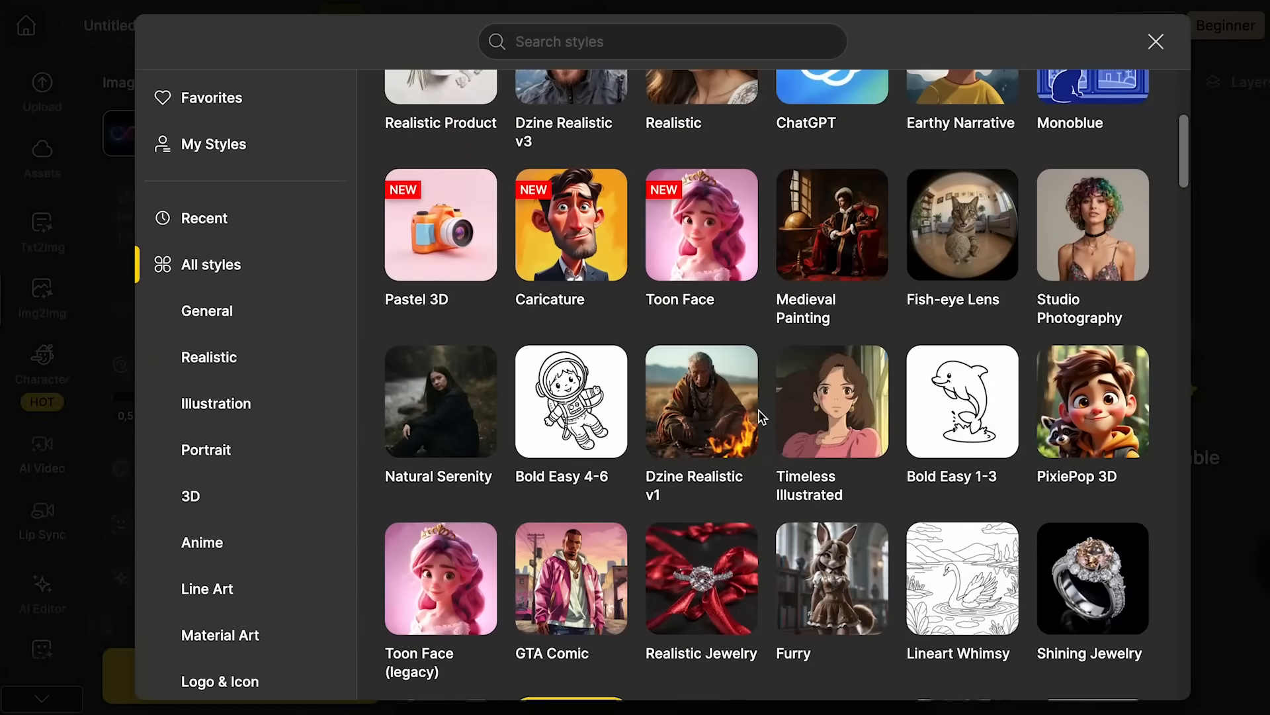
scroll(662, 331, down, 1)
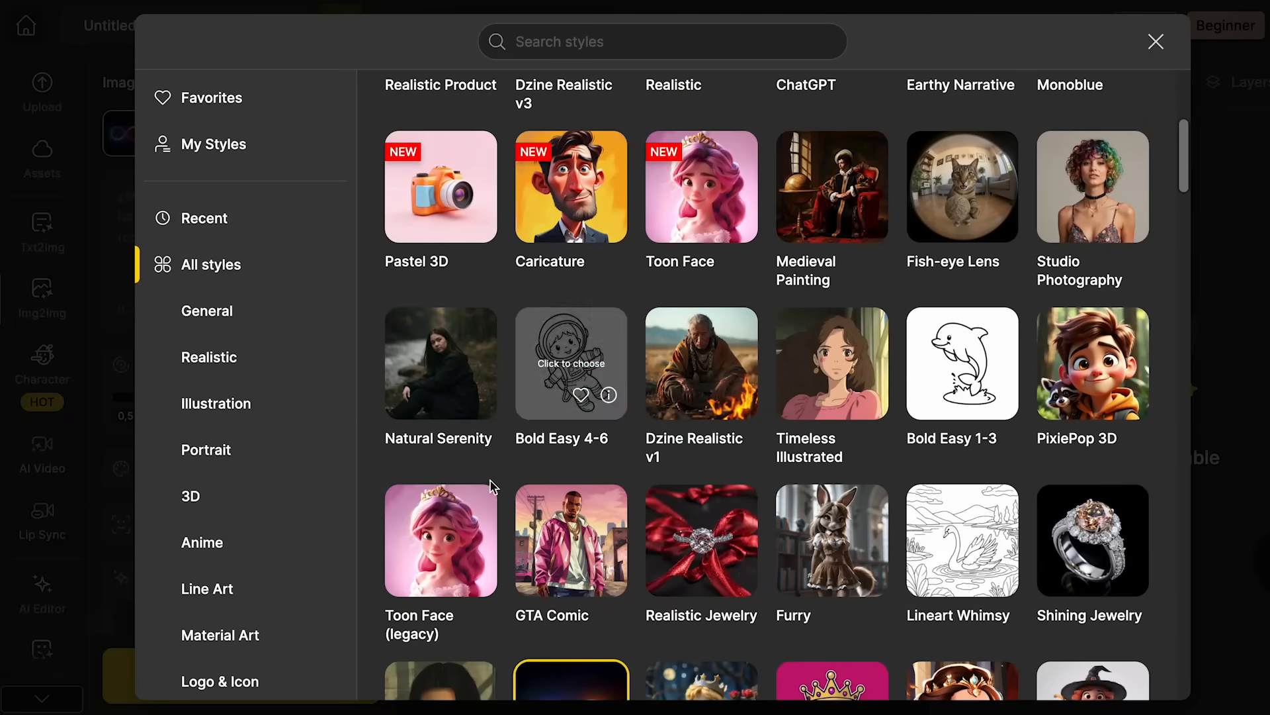
click(437, 523)
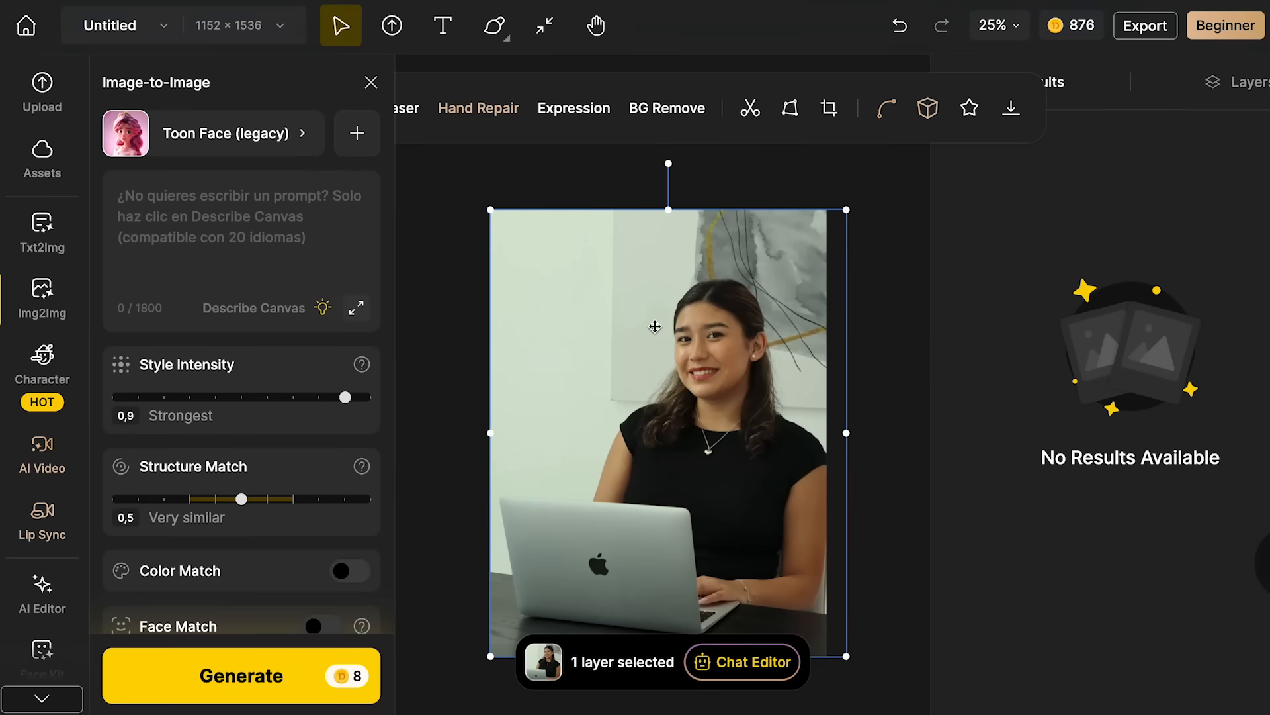
- Enter the prompt "convert this image to a pixar design" for the Image-to-Image generation
click(291, 226)
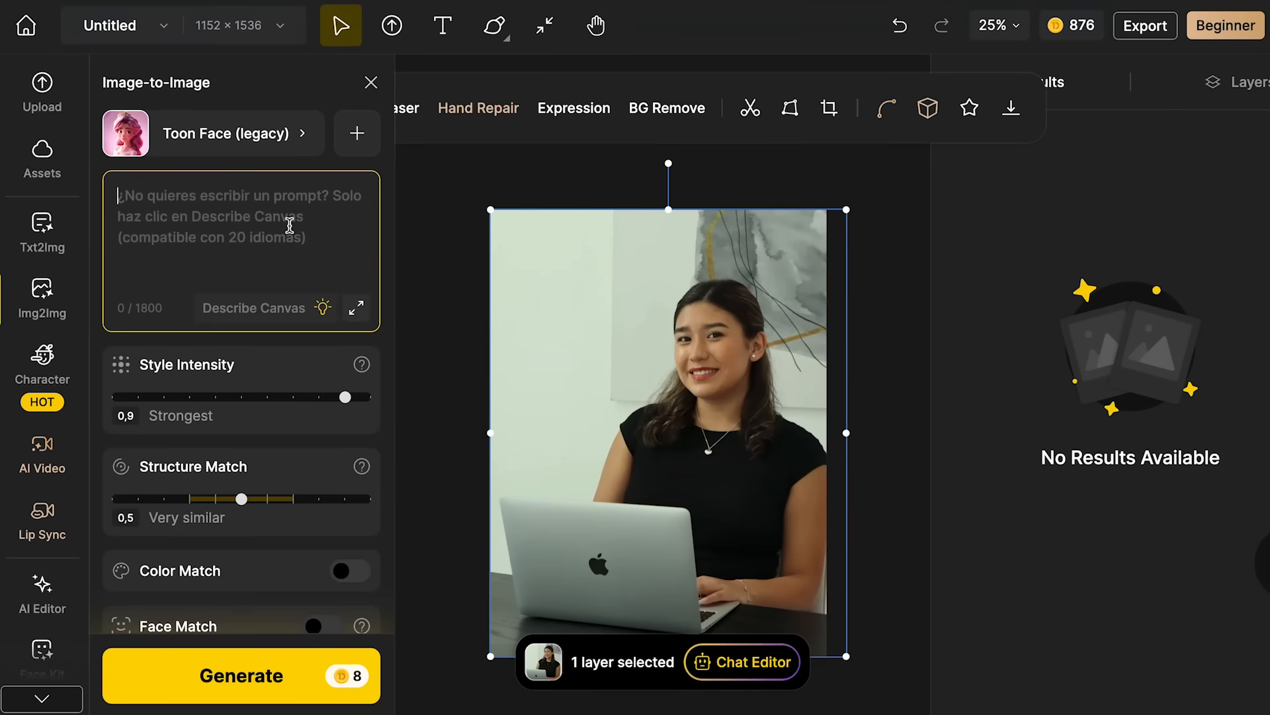
text(convert this image to a pixar design)
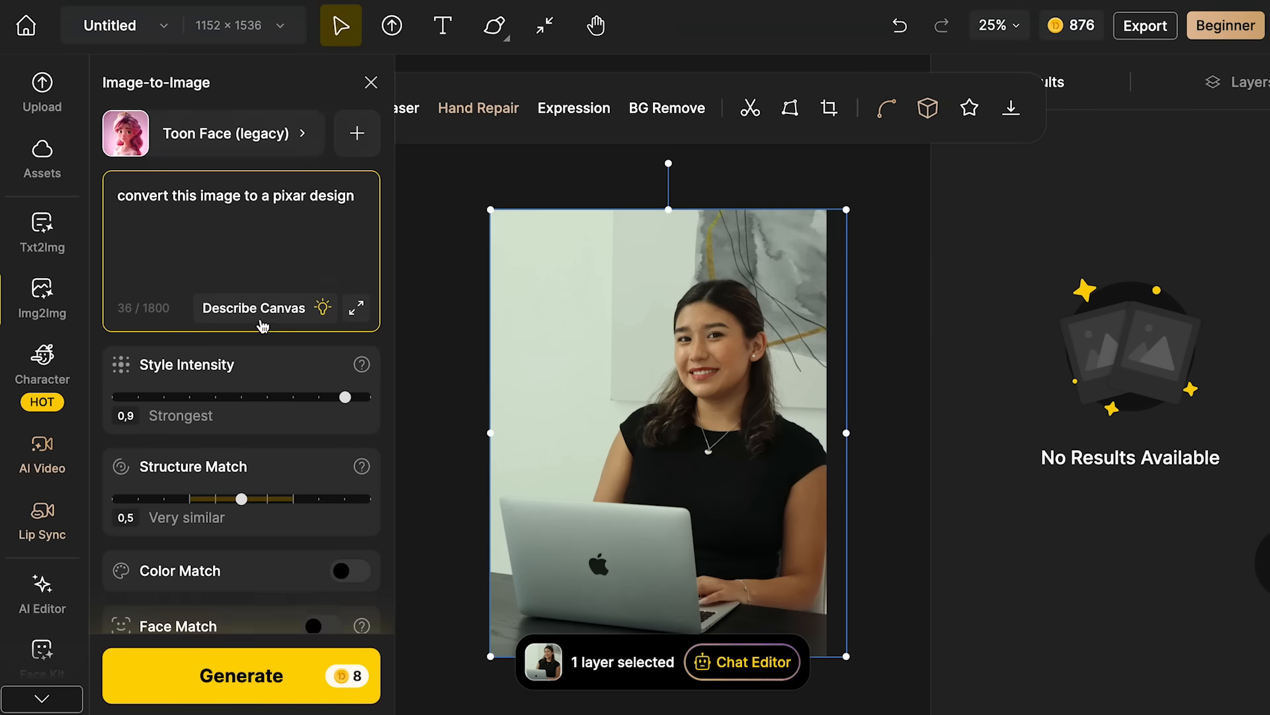
scroll(210, 357, down, 1)
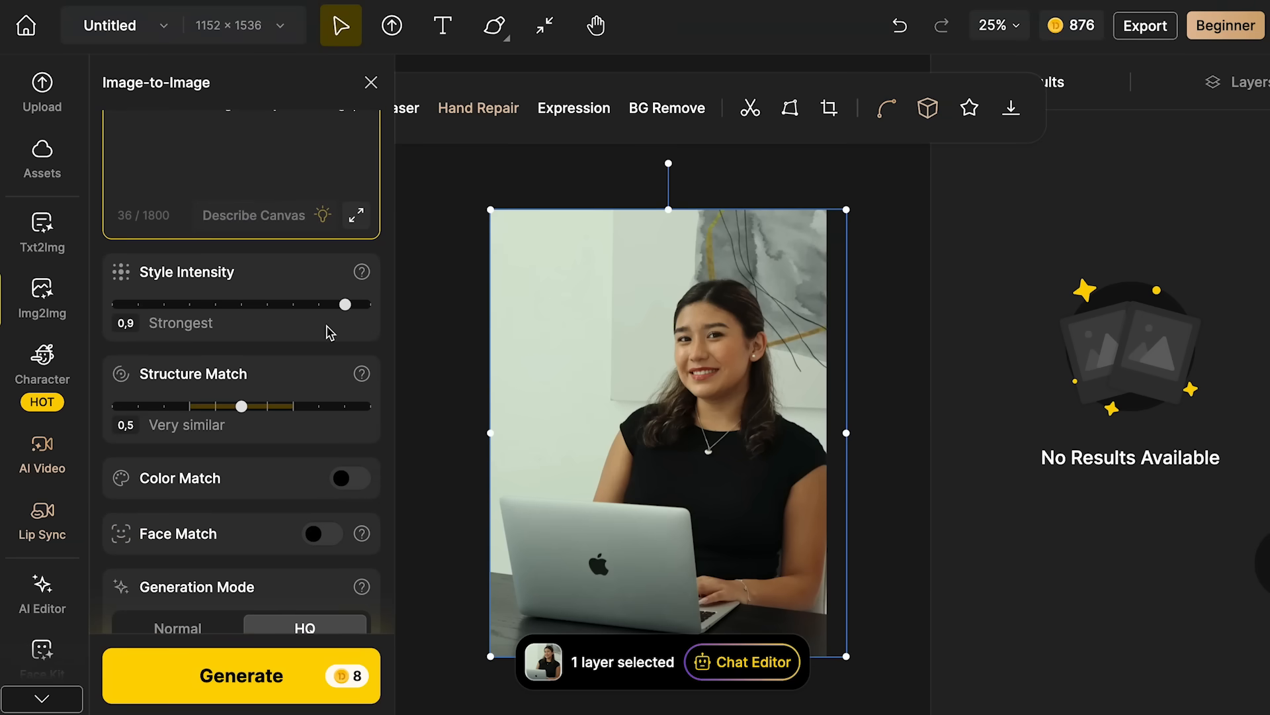
scroll(337, 327, up, 1)
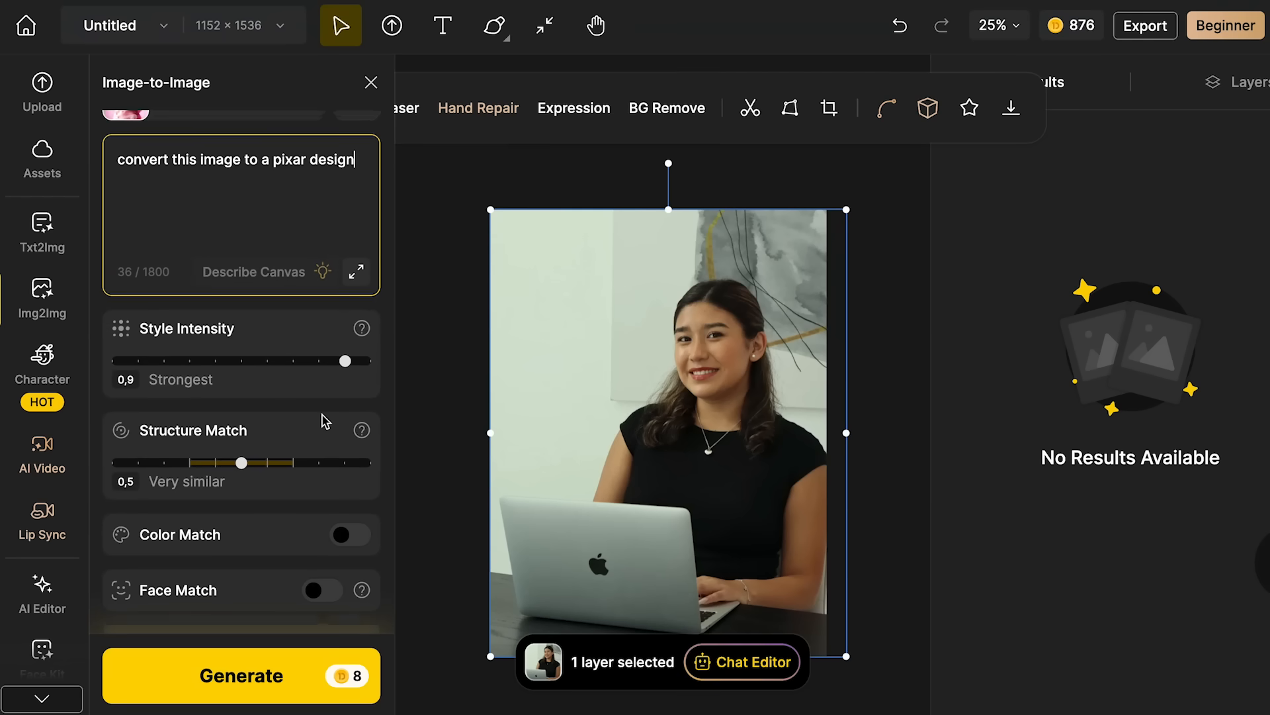
scroll(327, 419, up, 1)
- Enable Color Match and keep it following the canvas tones after checking the preset palettes
scroll(166, 333, down, 3)
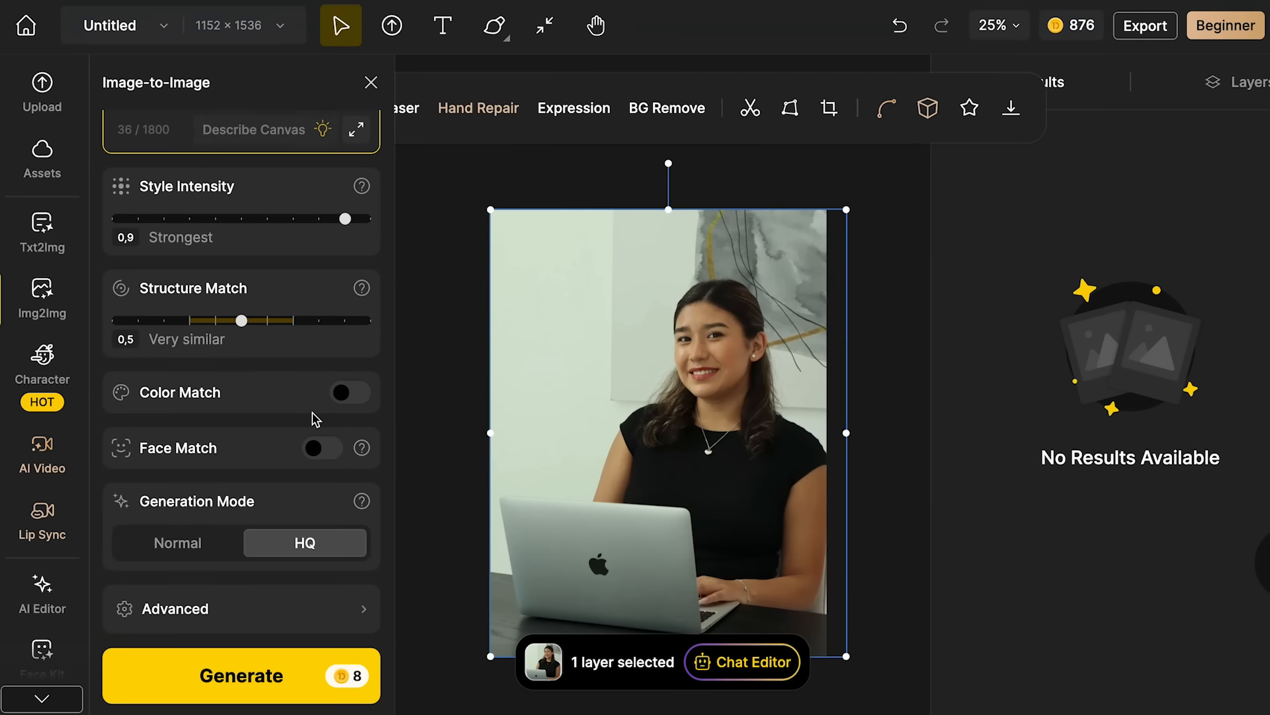
click(346, 397)
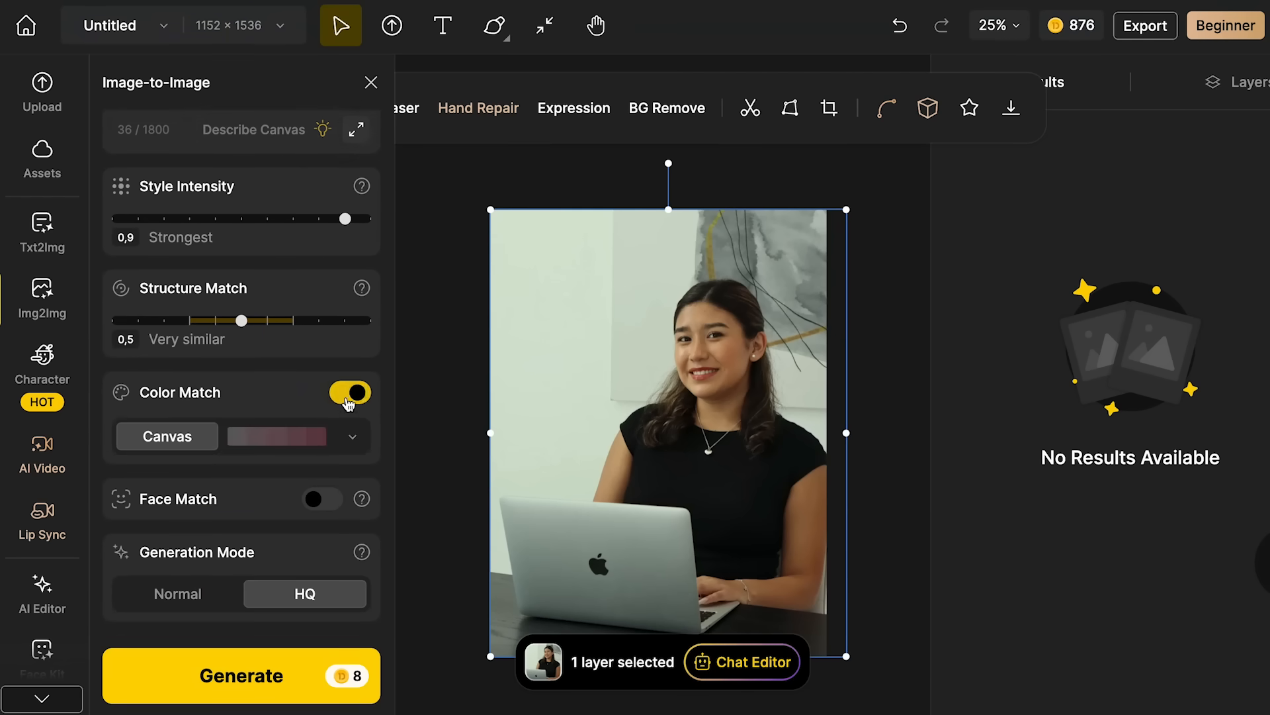
click(351, 438)
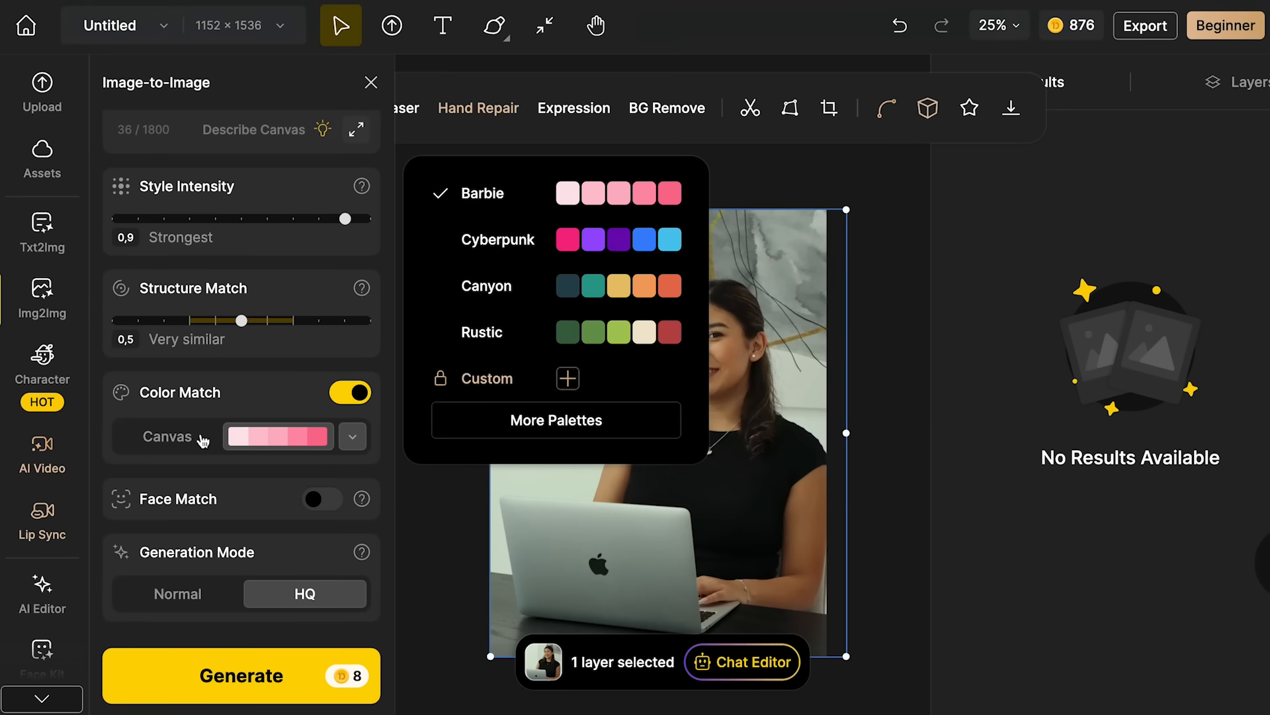
click(171, 436)
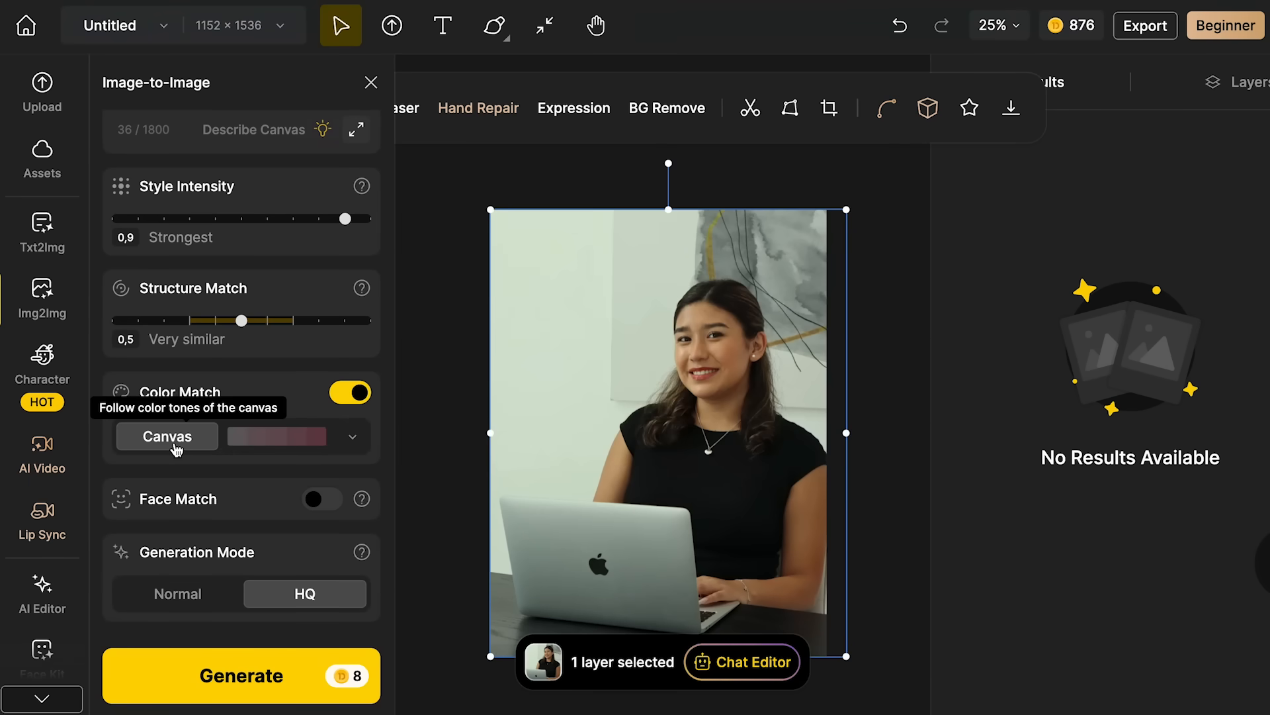
scroll(198, 464, down, 1)
scroll(236, 384, up, 3)
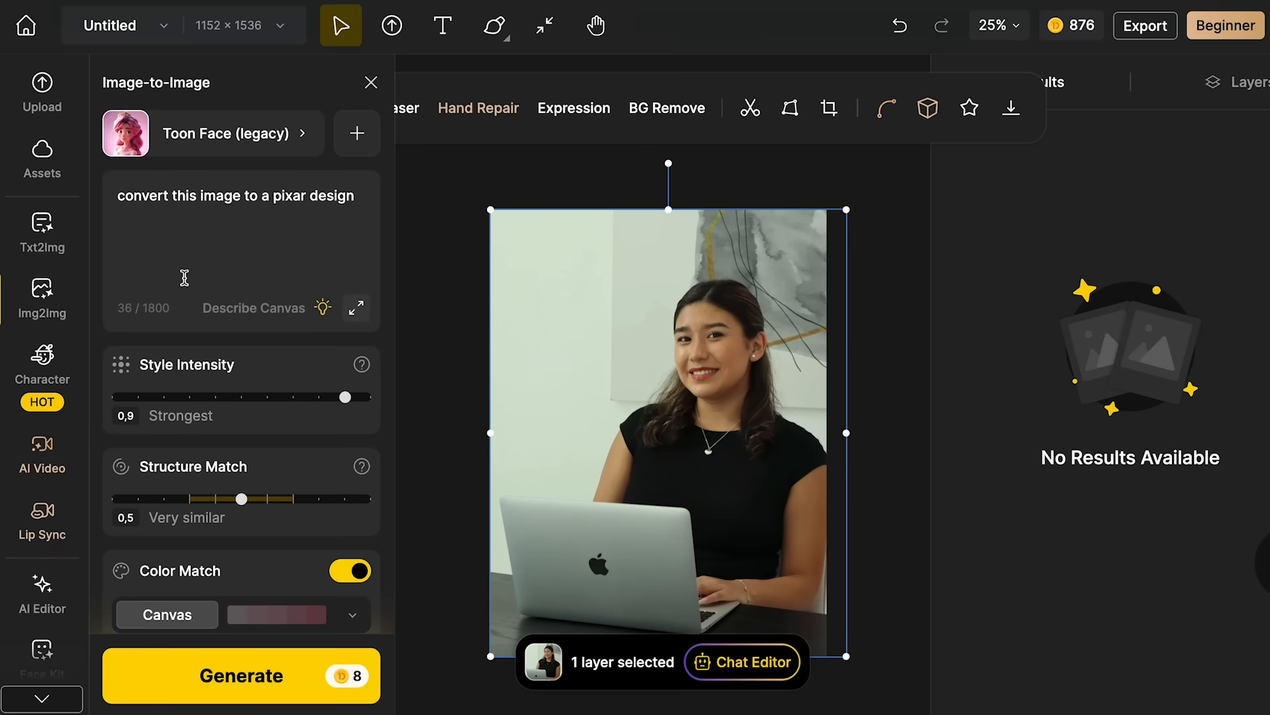
- Enable Face Match and generate the stylised portraits in HQ mode
scroll(185, 278, down, 3)
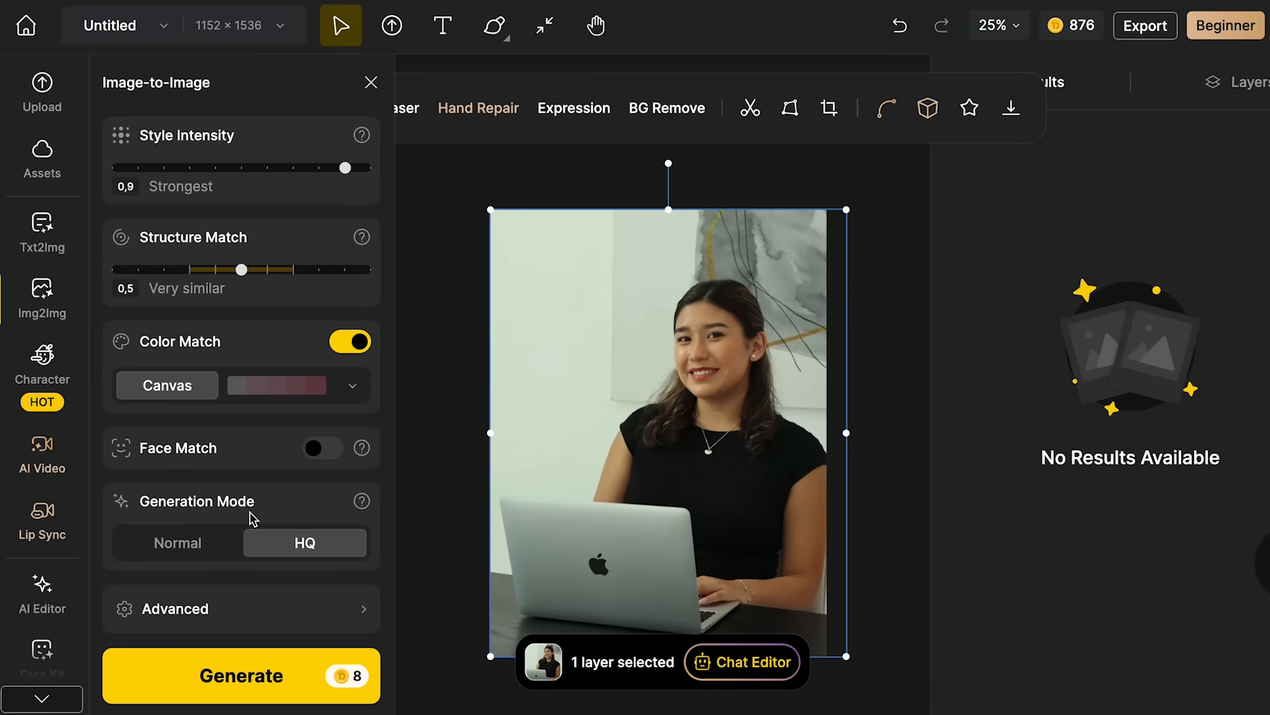
click(322, 448)
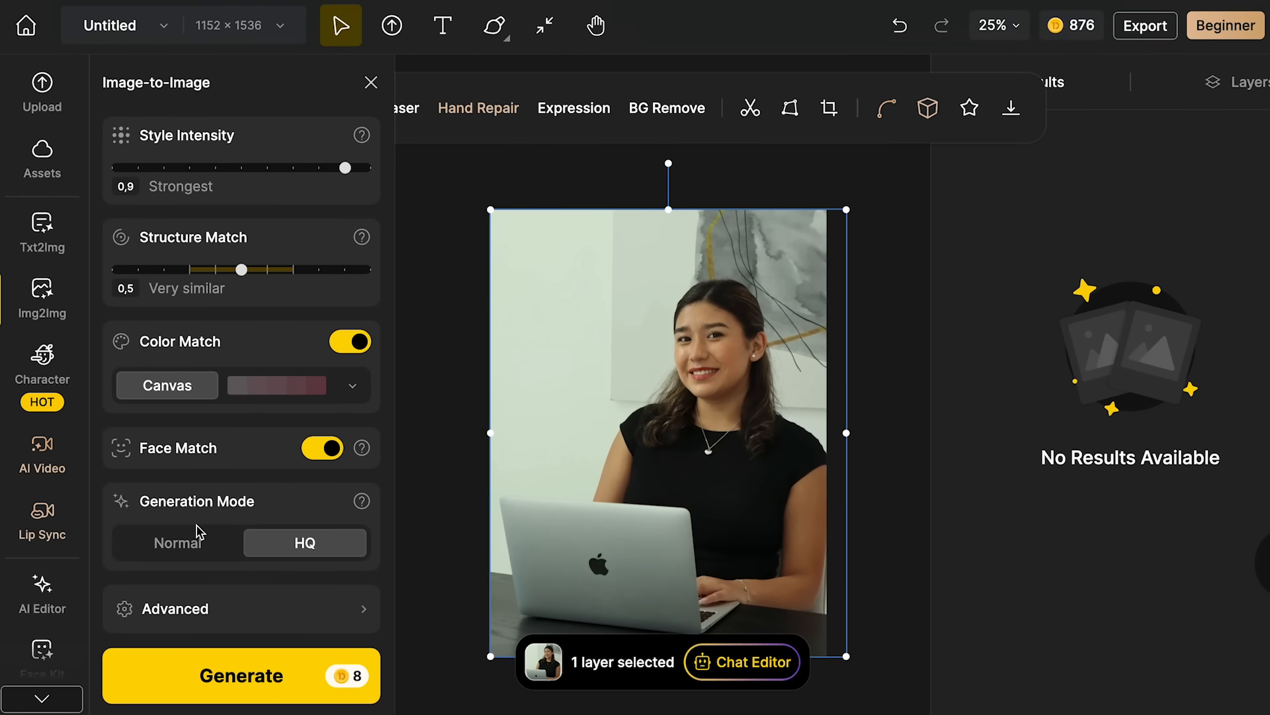
click(241, 675)
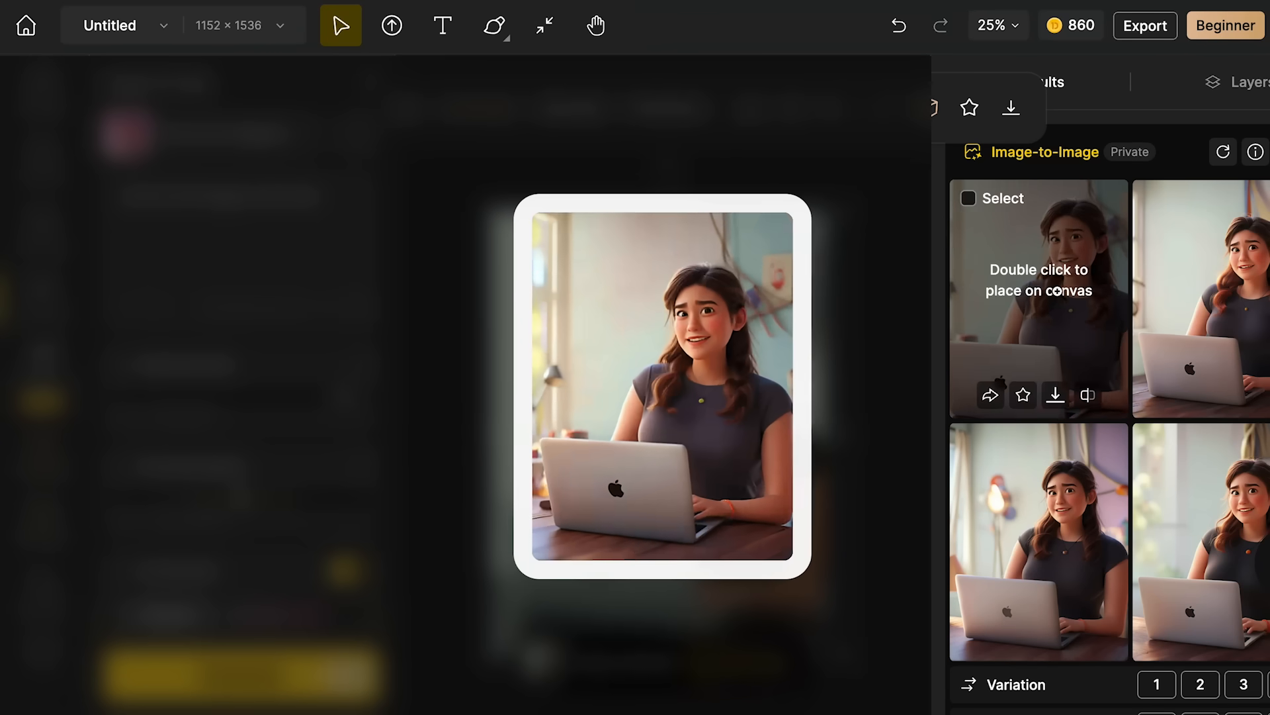
- Examine the generated portraits in enlarged preview and the editing options offered for each result
mouse_move(1057, 508)
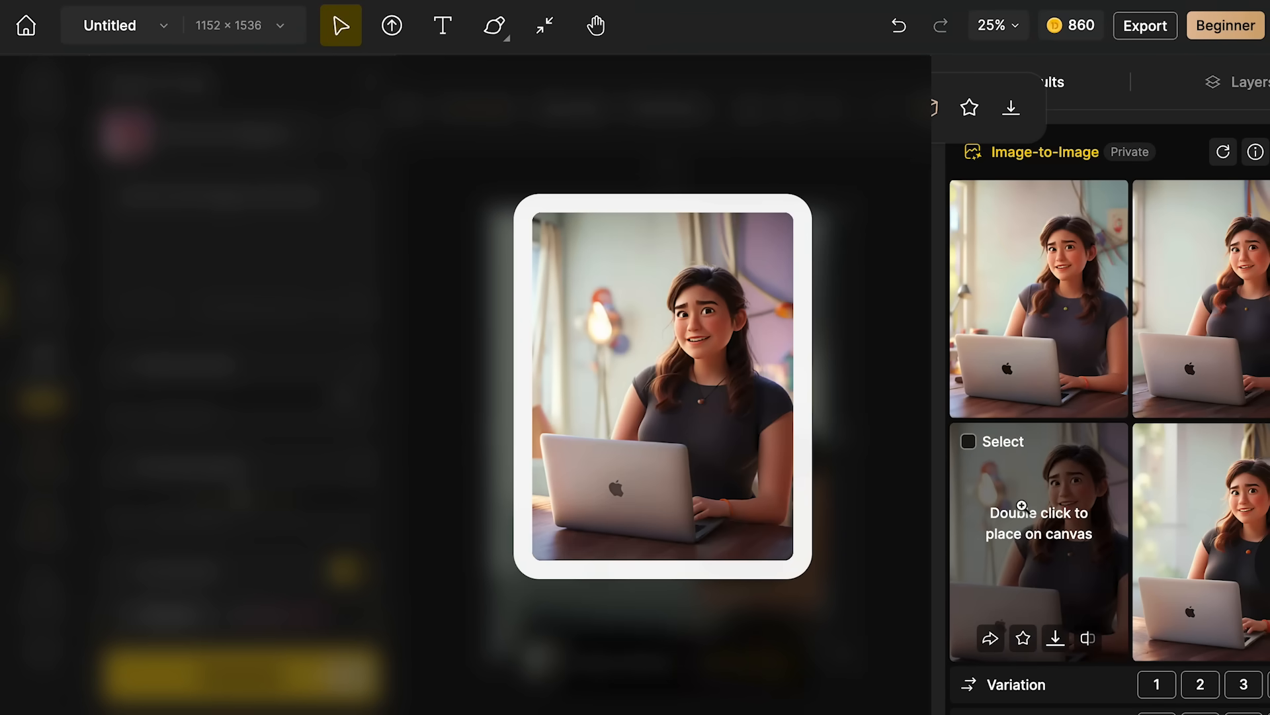
scroll(1042, 522, down, 1)
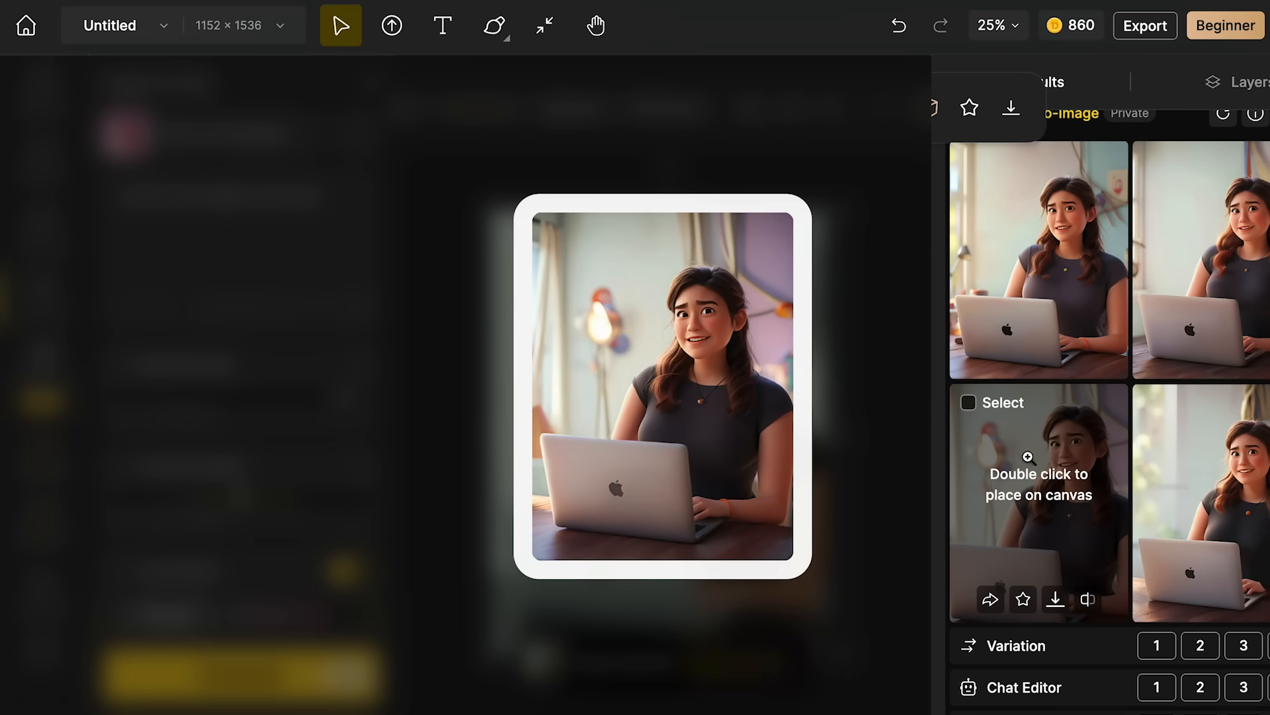
scroll(1031, 515, down, 6)
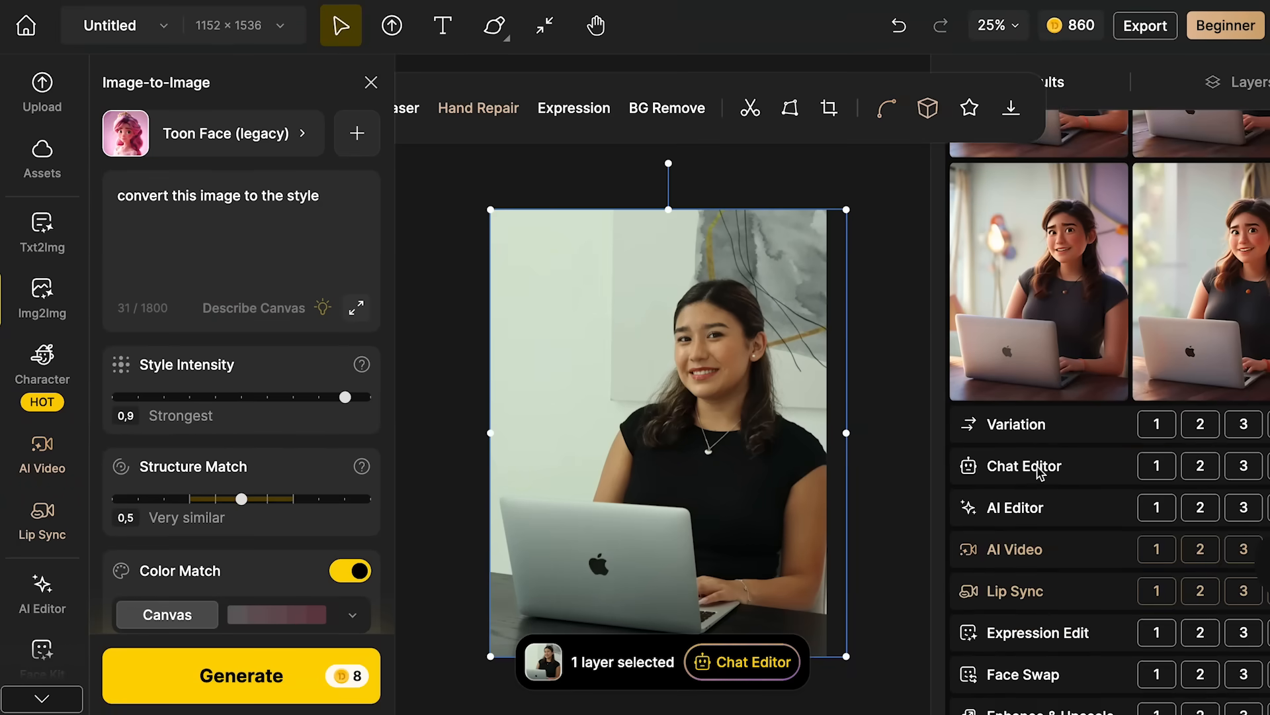
scroll(1040, 471, down, 1)
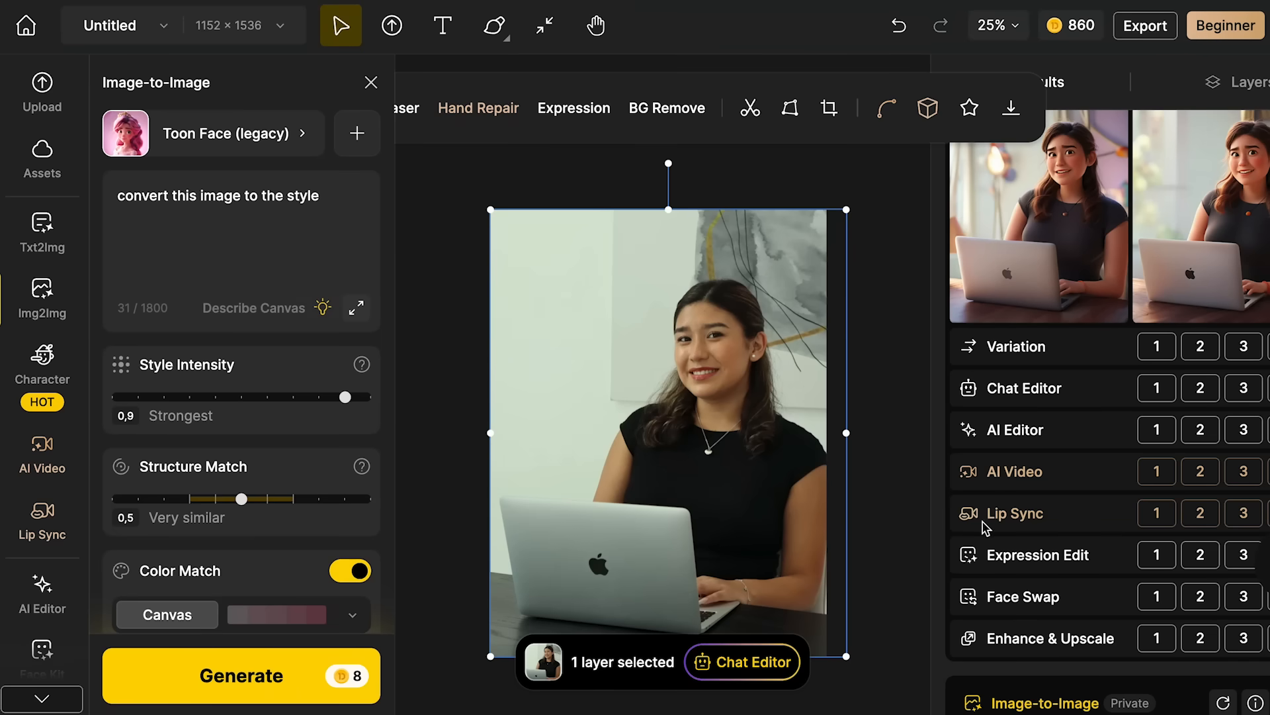
scroll(1026, 525, down, 1)
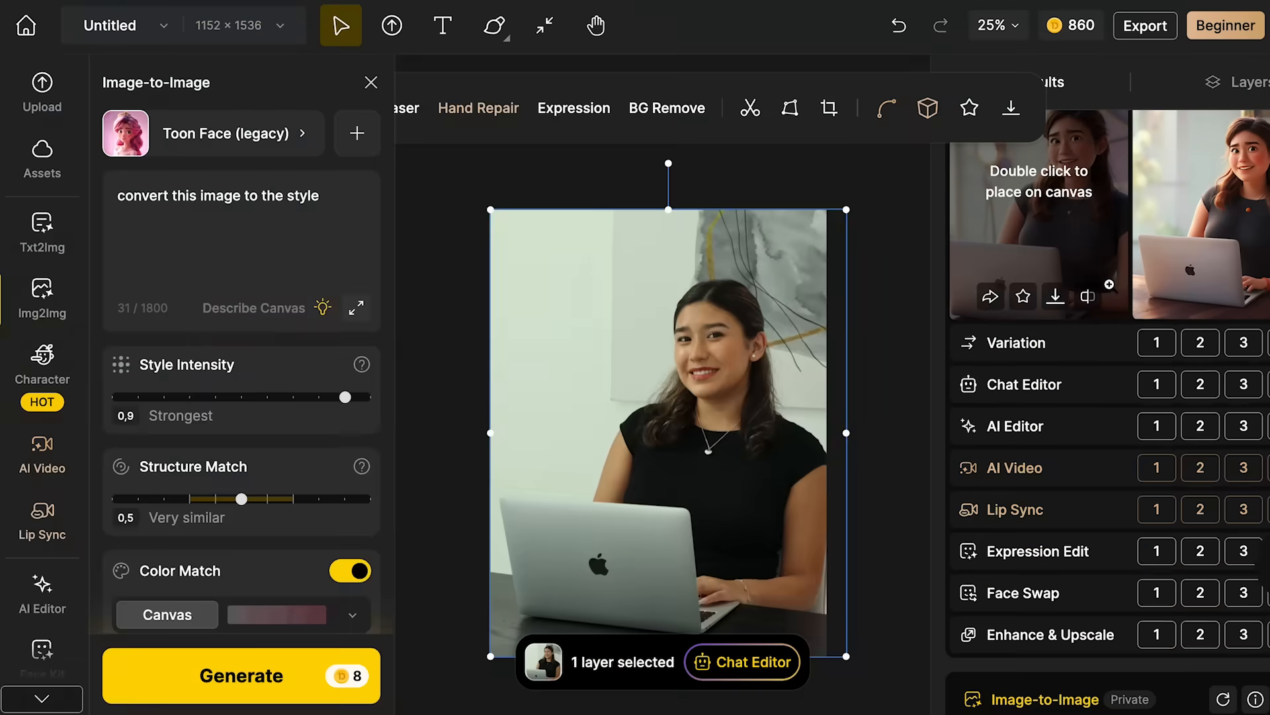
mouse_move(1059, 268)
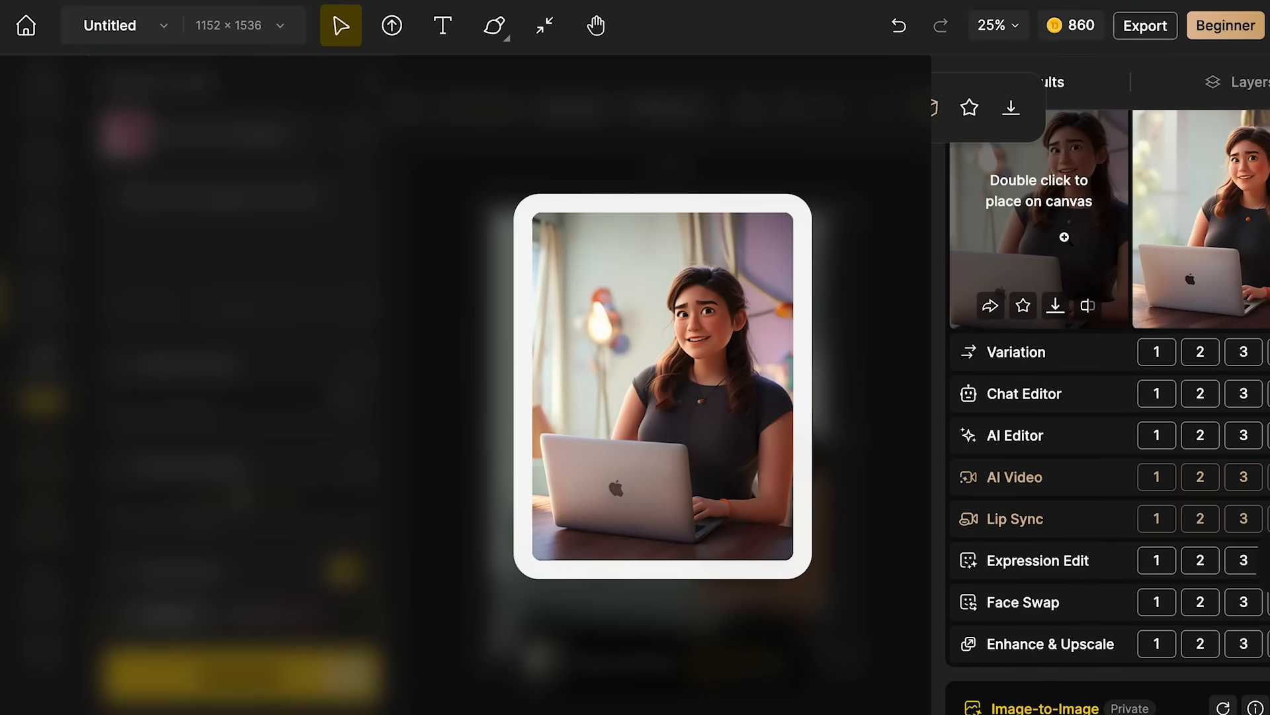
scroll(1062, 245, up, 2)
scroll(1064, 238, up, 1)
scroll(1053, 402, down, 3)
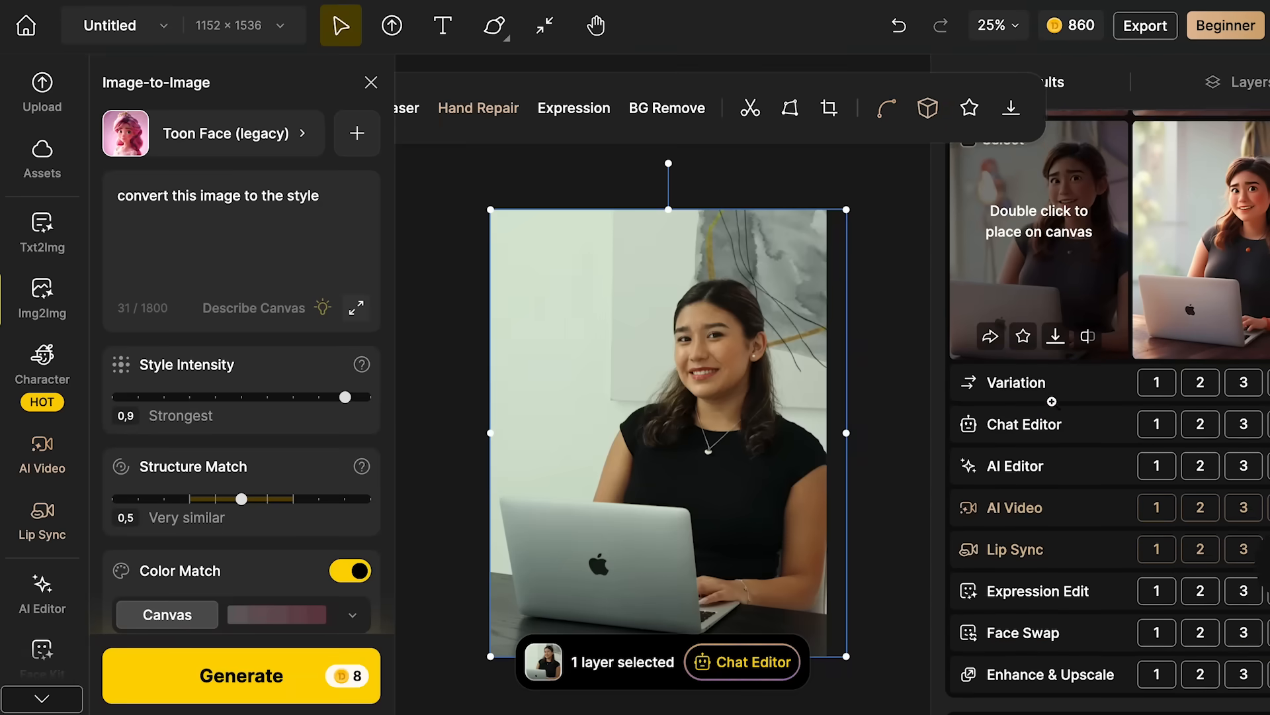
- Generate variations of the third portrait and place one of the new variations on the canvas
mouse_move(1097, 166)
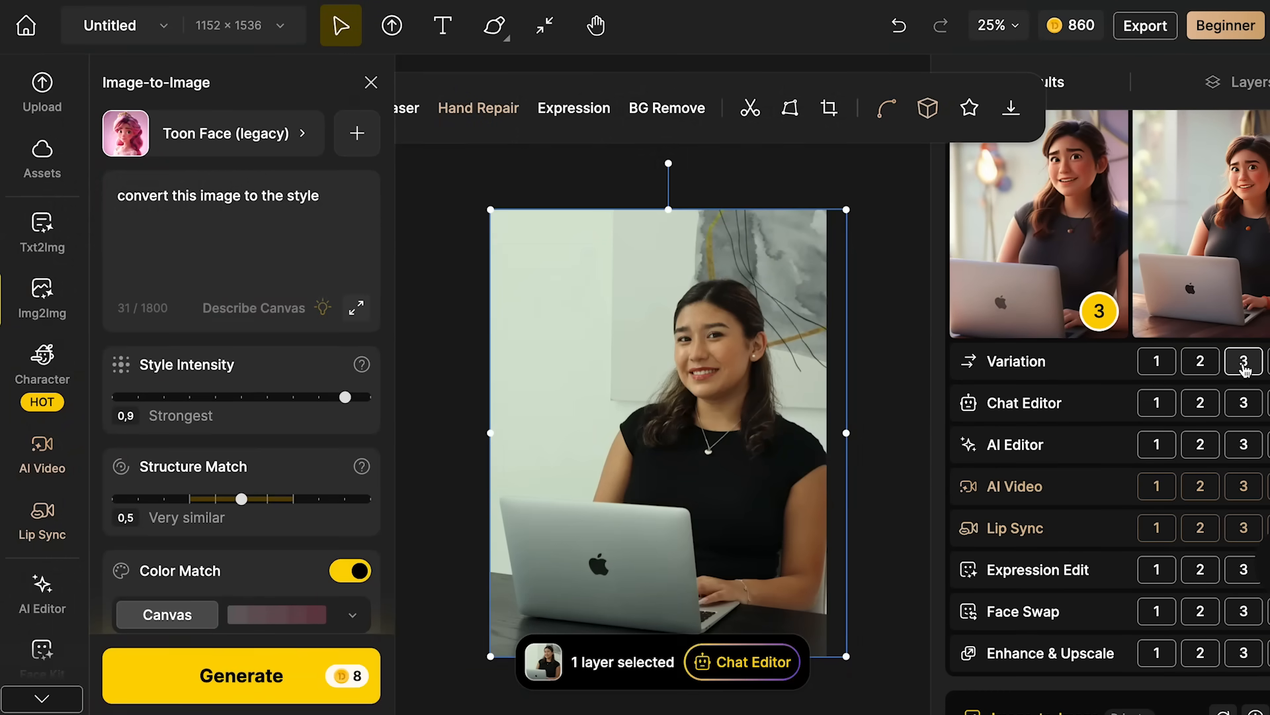
click(1242, 366)
mouse_move(1015, 306)
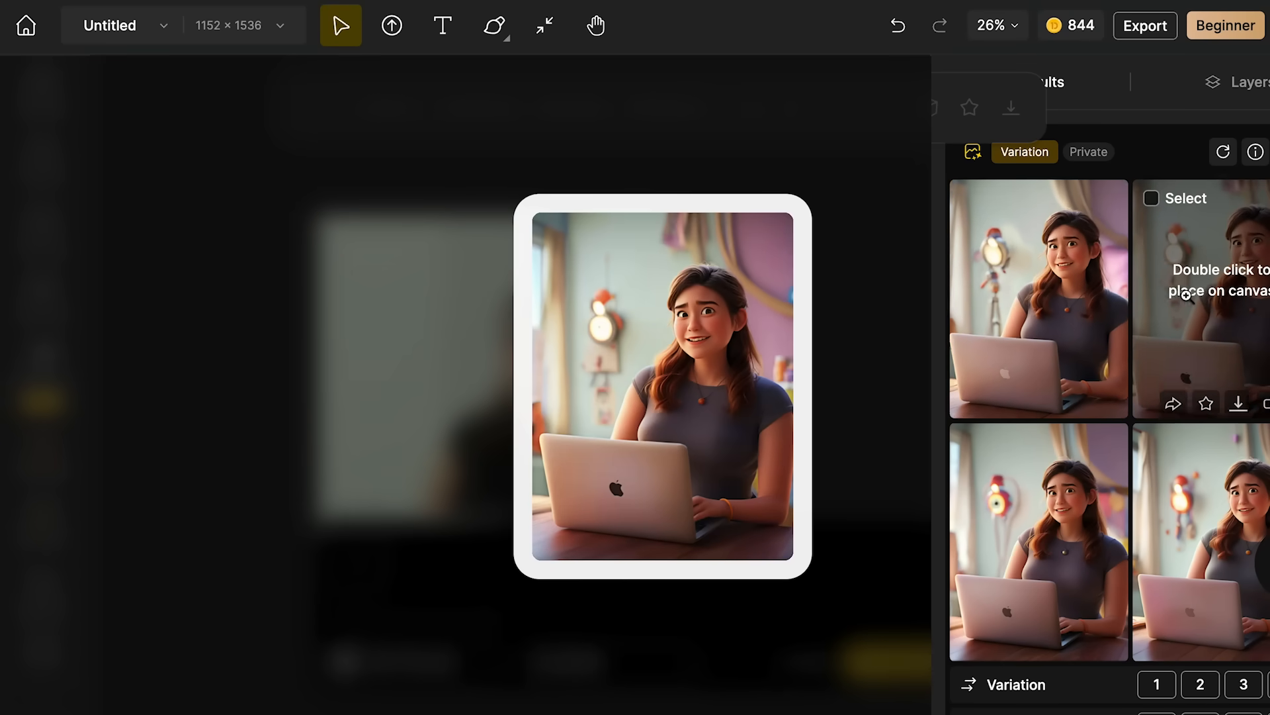
double_click(1217, 447)
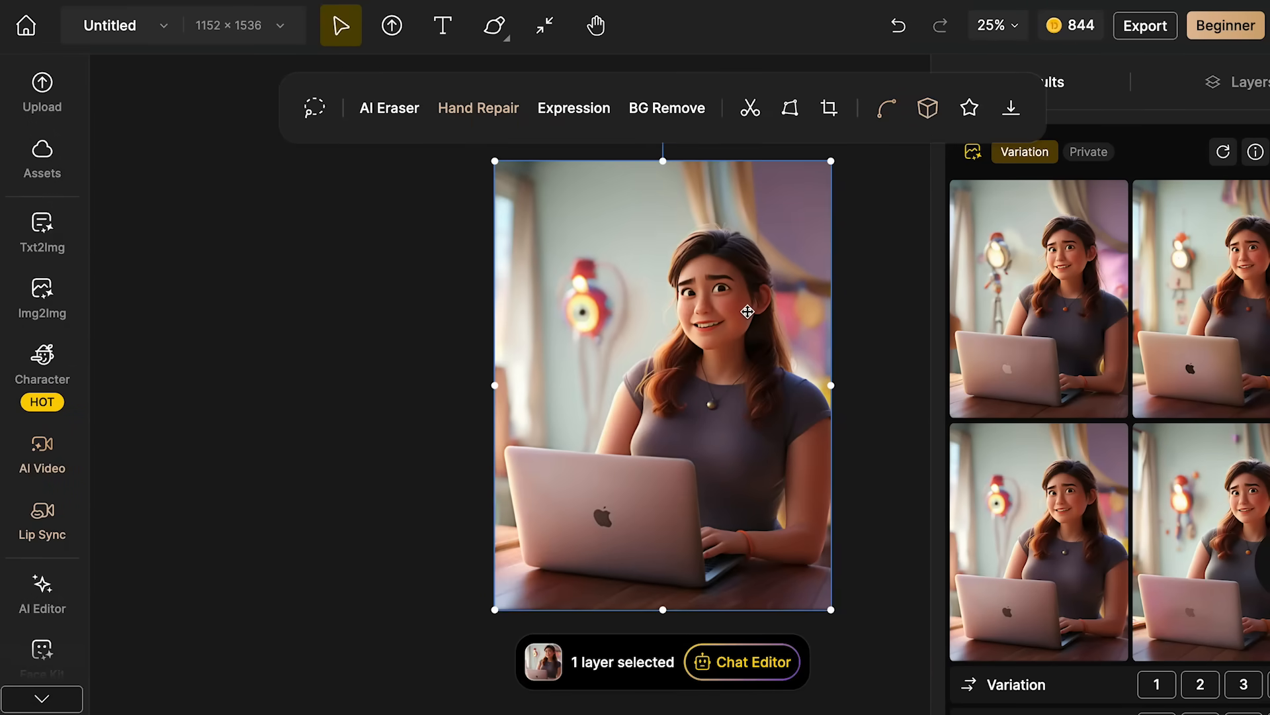
- Start a Local Edit in the AI Editor with the prompt "change the color of the shirt to black" and the Brush marking tool
scroll(53, 518, down, 3)
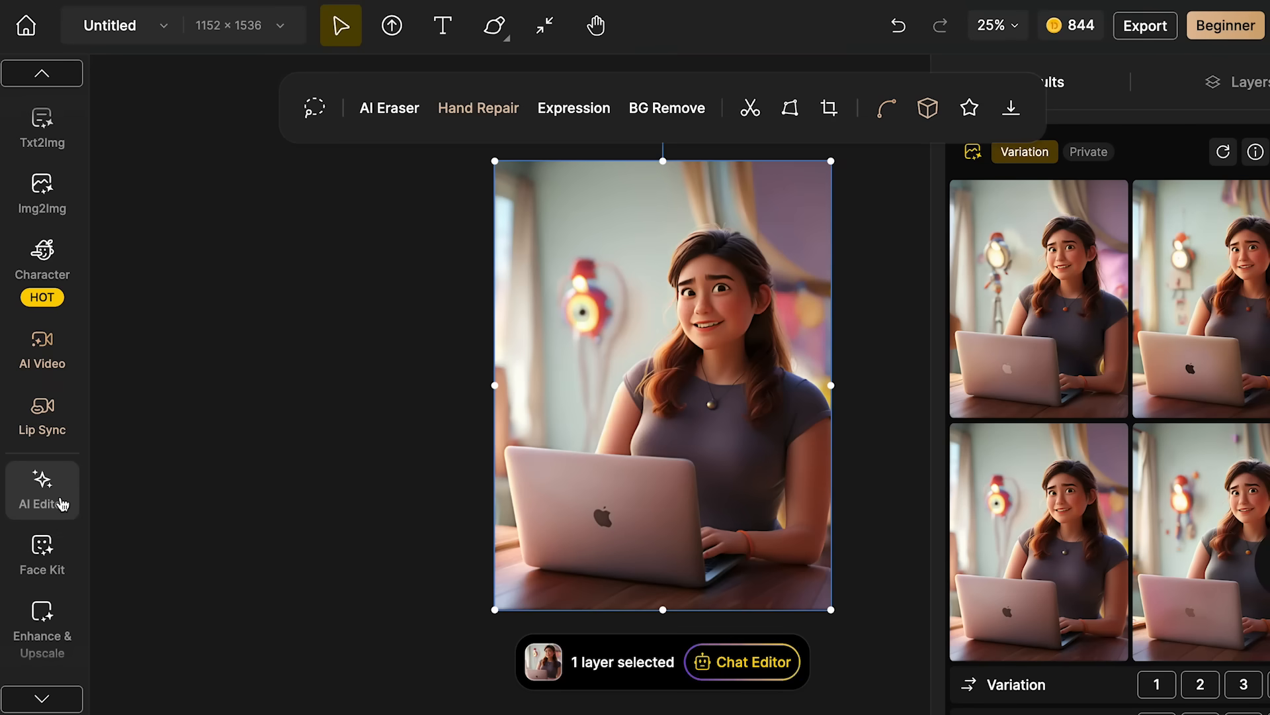
click(51, 497)
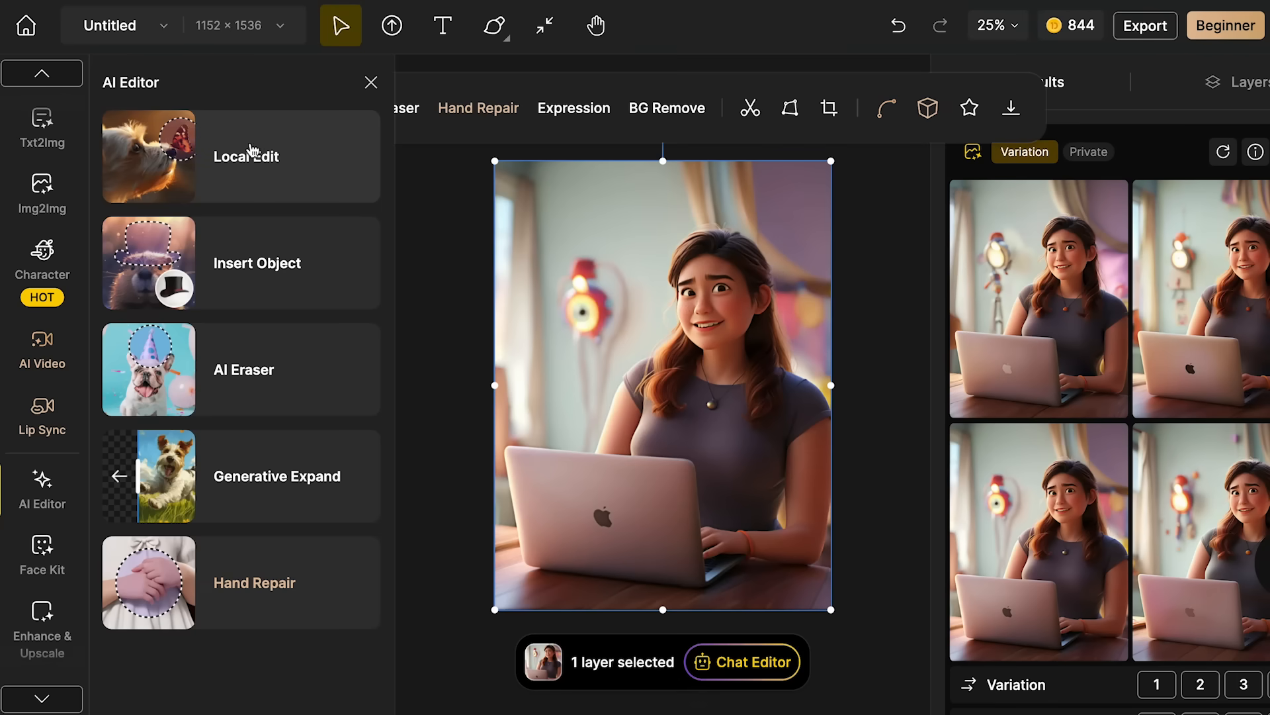
click(252, 166)
click(206, 311)
text(change the color of the shirt to black)
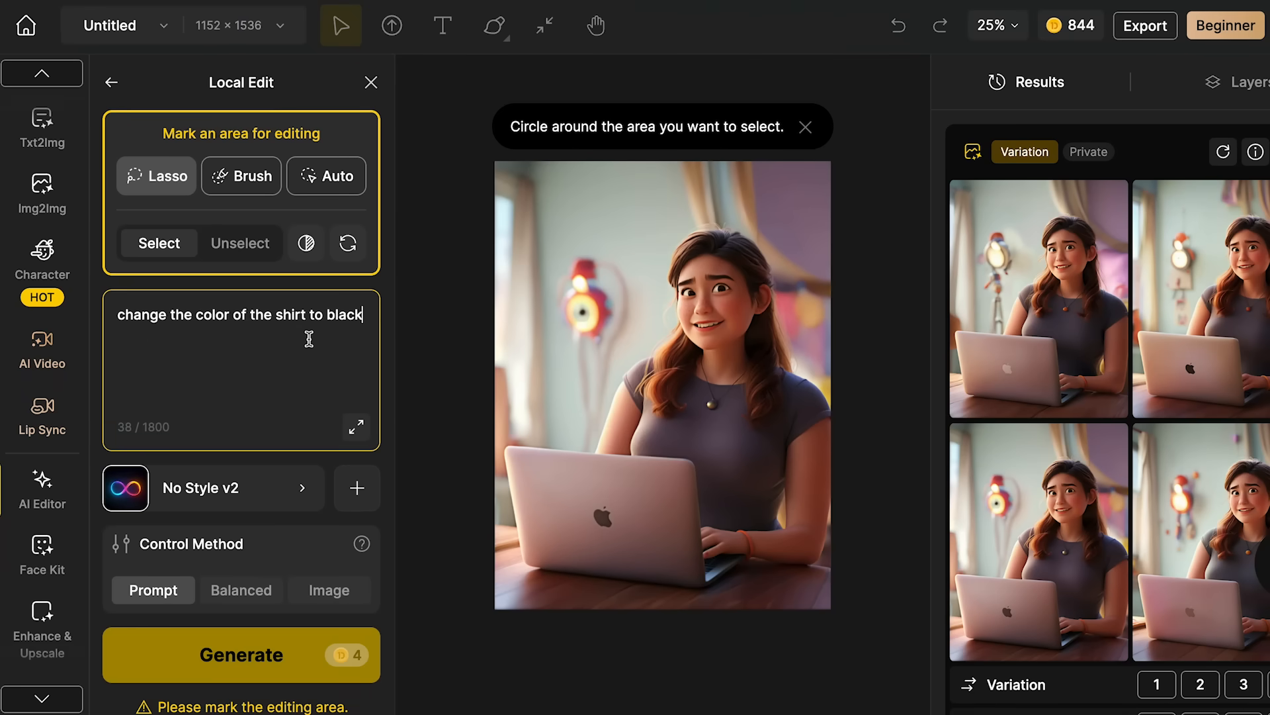
click(248, 173)
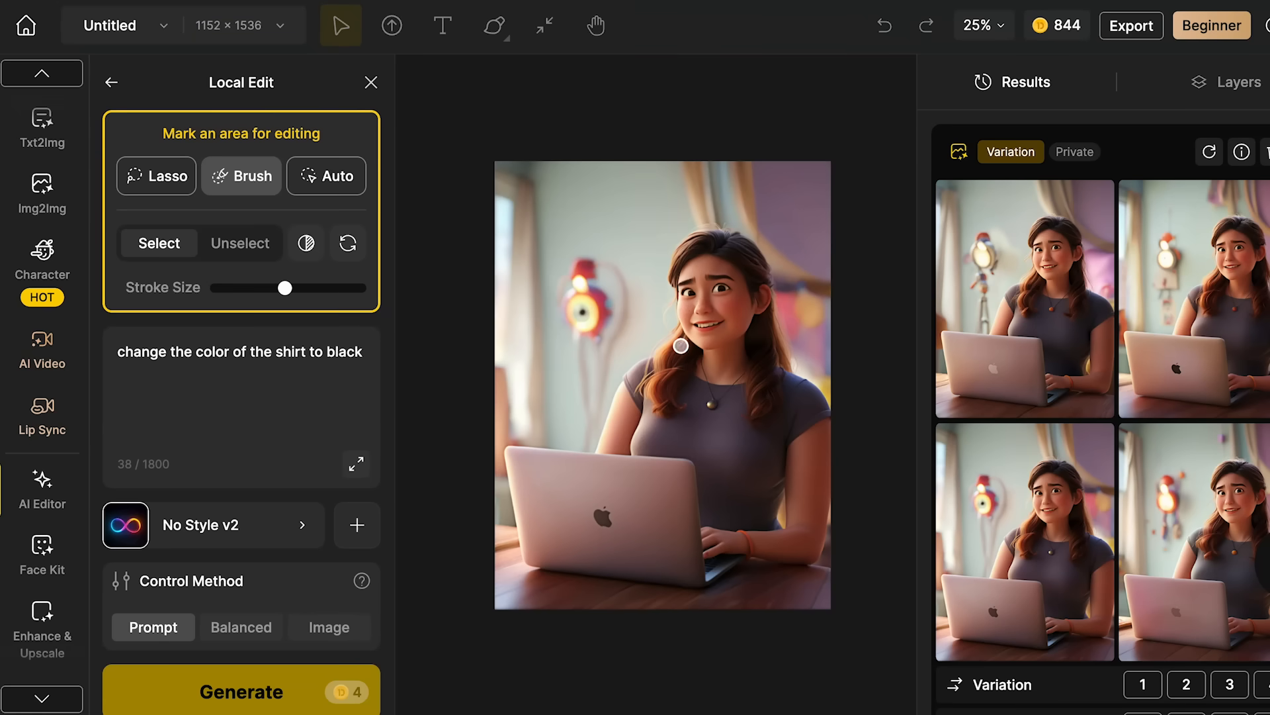
- Brush over the woman's shirt and generate the local edit in the Toon Face (legacy) style
mouse_move(631, 371)
mouse_down()
mouse_move(641, 366)
mouse_move(643, 448)
mouse_move(649, 419)
mouse_move(706, 467)
mouse_up()
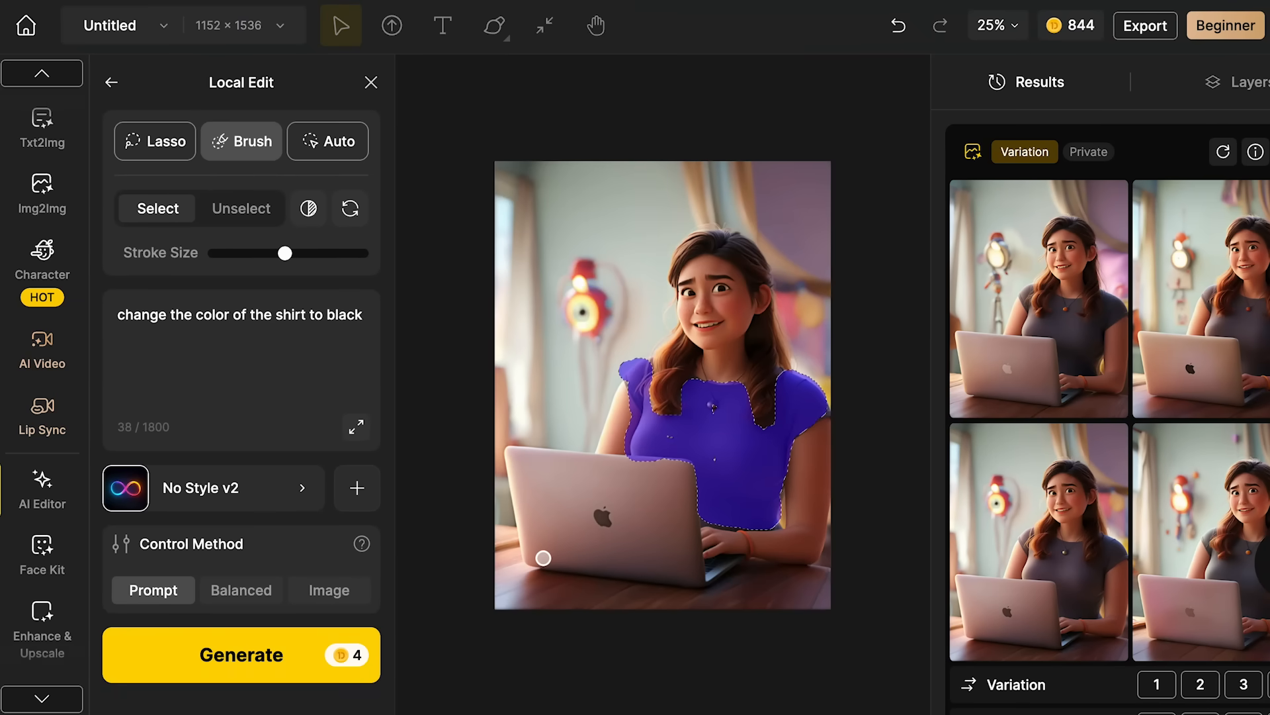
click(265, 489)
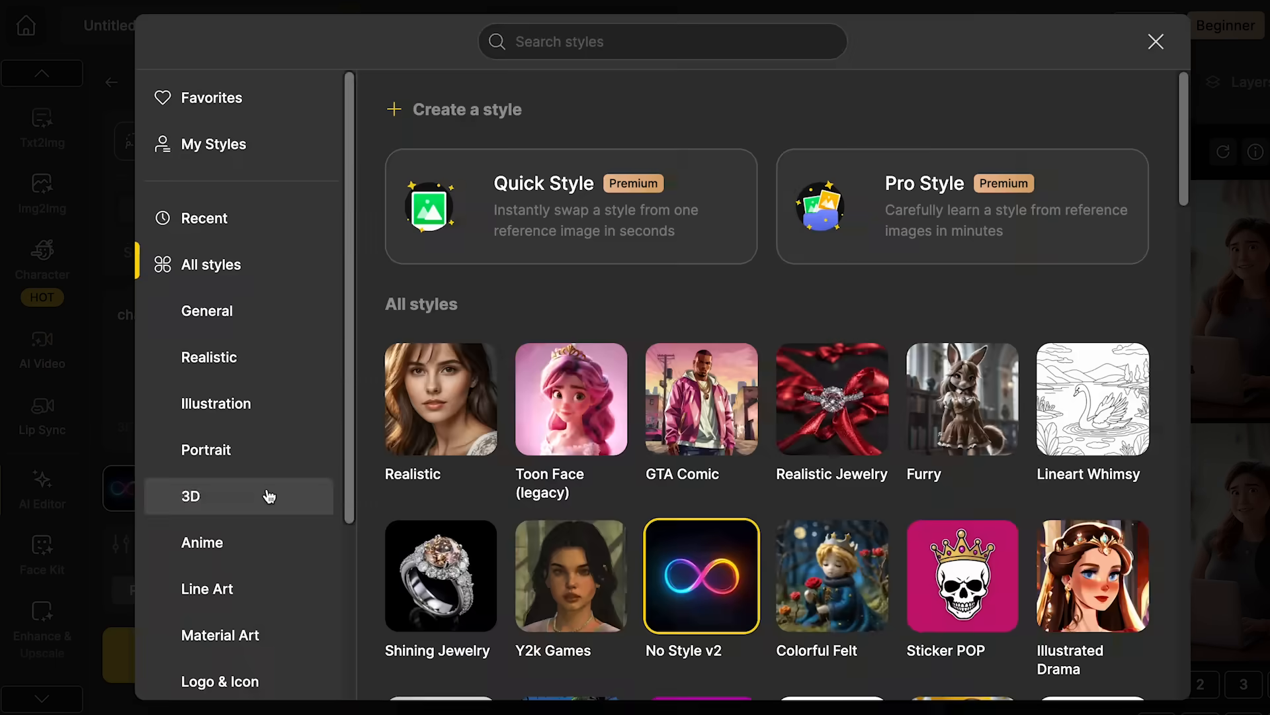
click(600, 401)
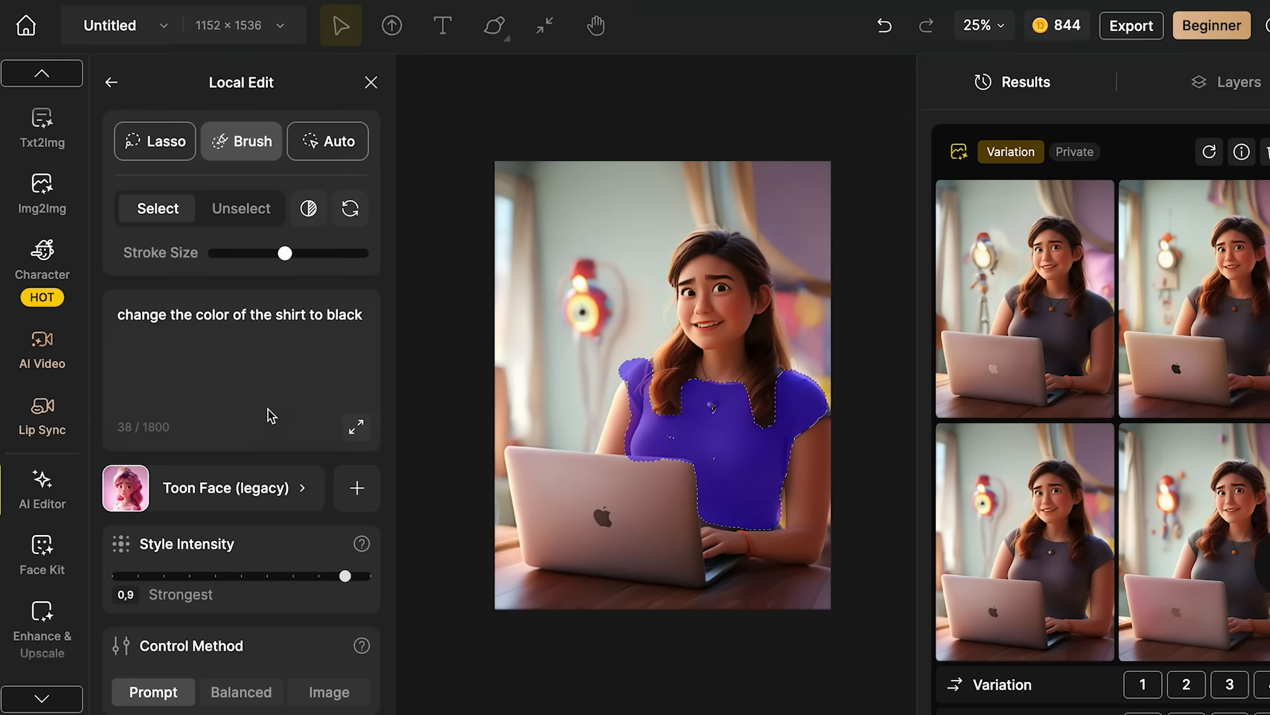
scroll(268, 409, down, 1)
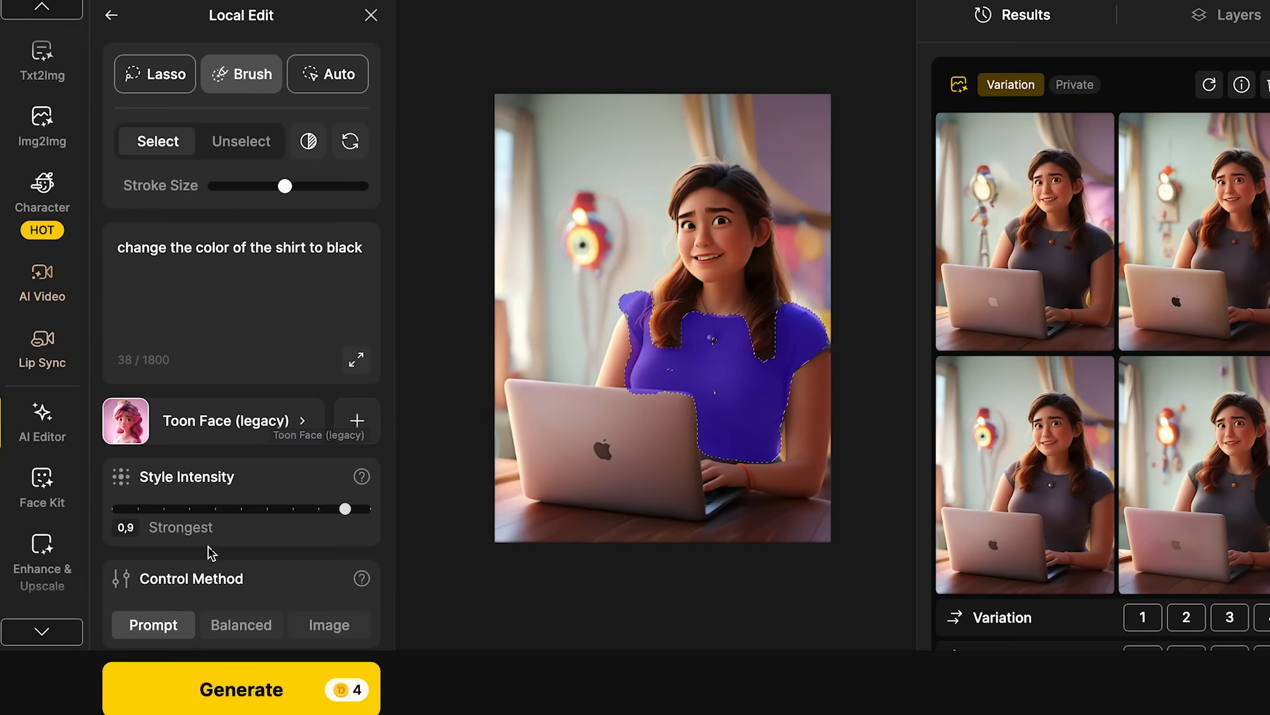
click(221, 691)
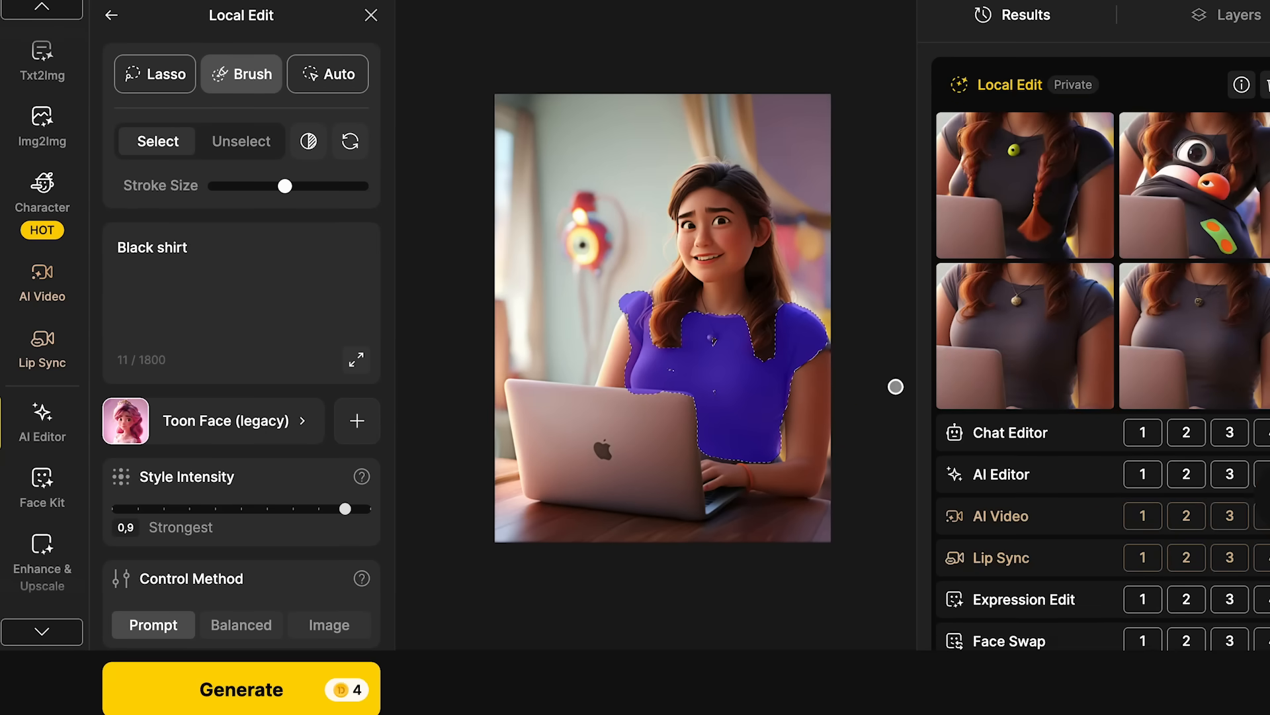
- Preview the fourth local edit result enlarged and download it as a JPG at 1x upscale without watermark
mouse_move(1021, 342)
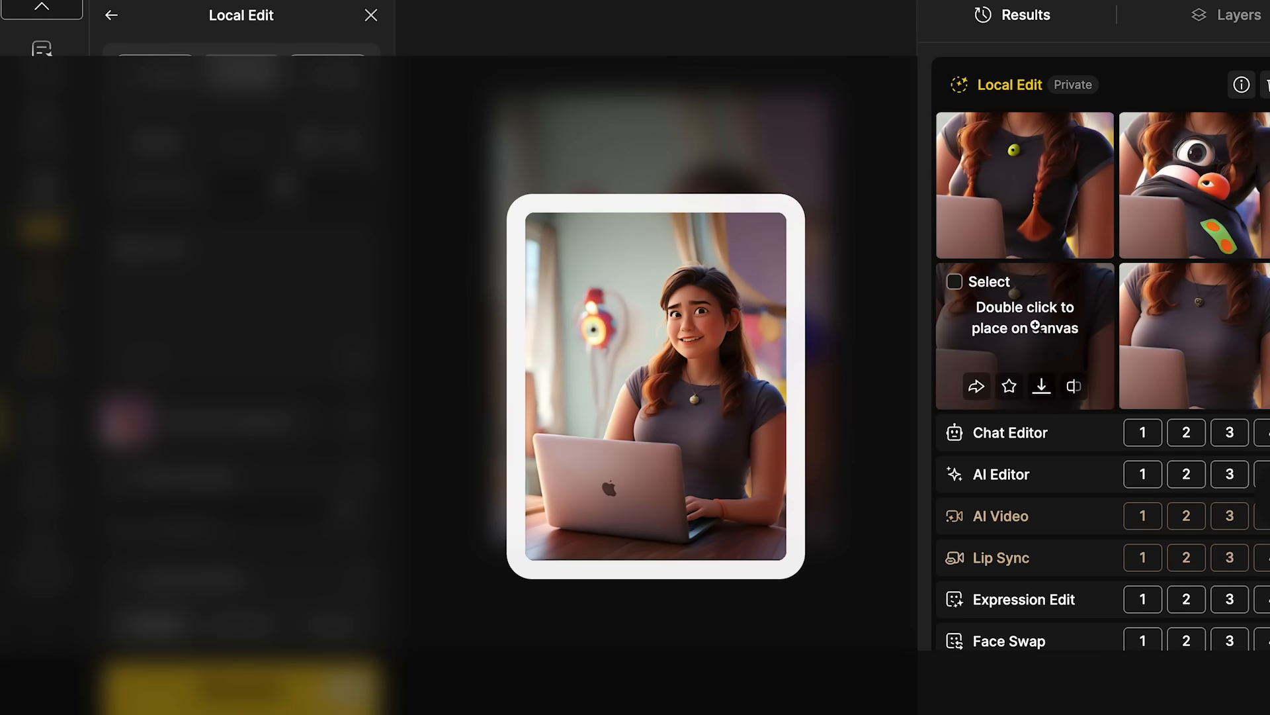
click(1180, 342)
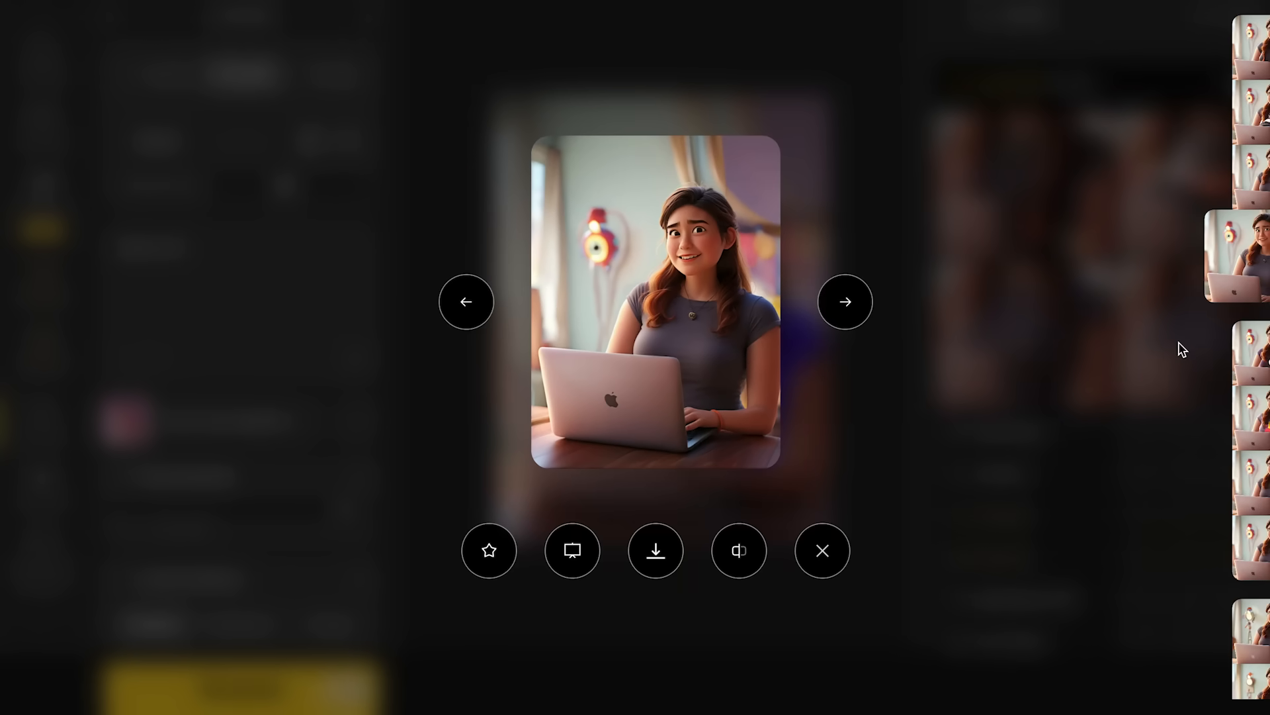
click(986, 197)
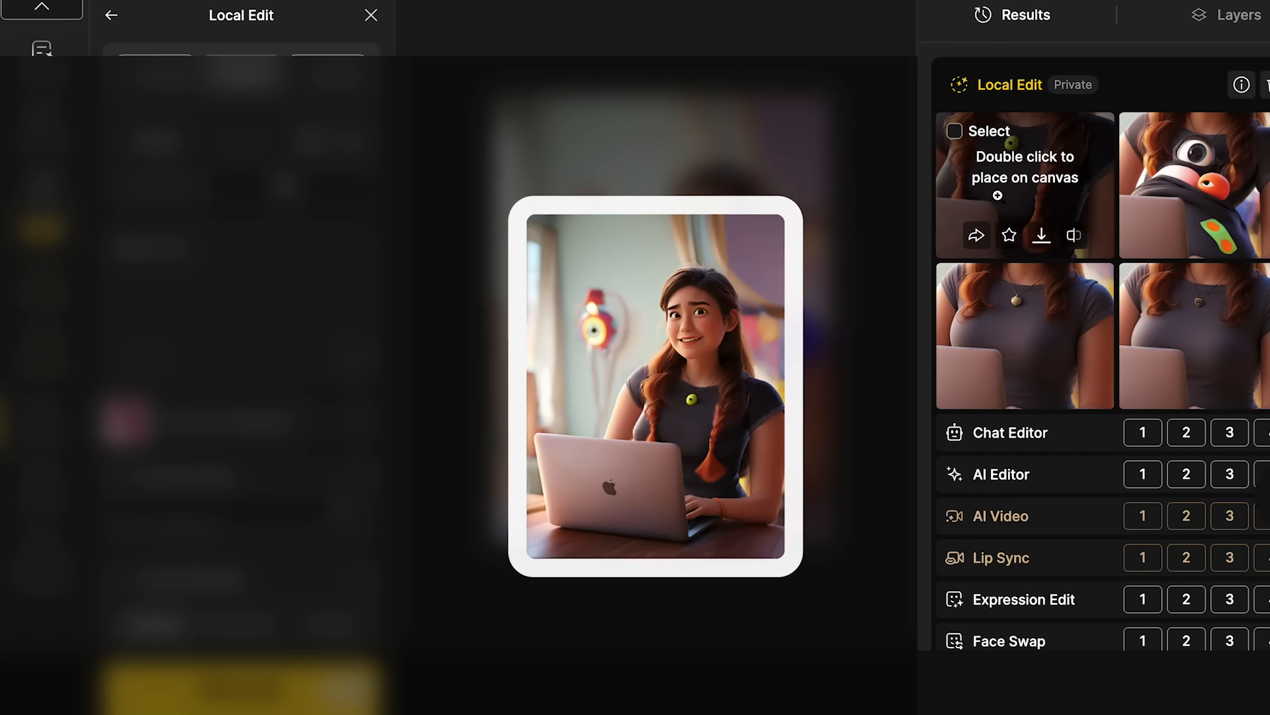
click(1203, 357)
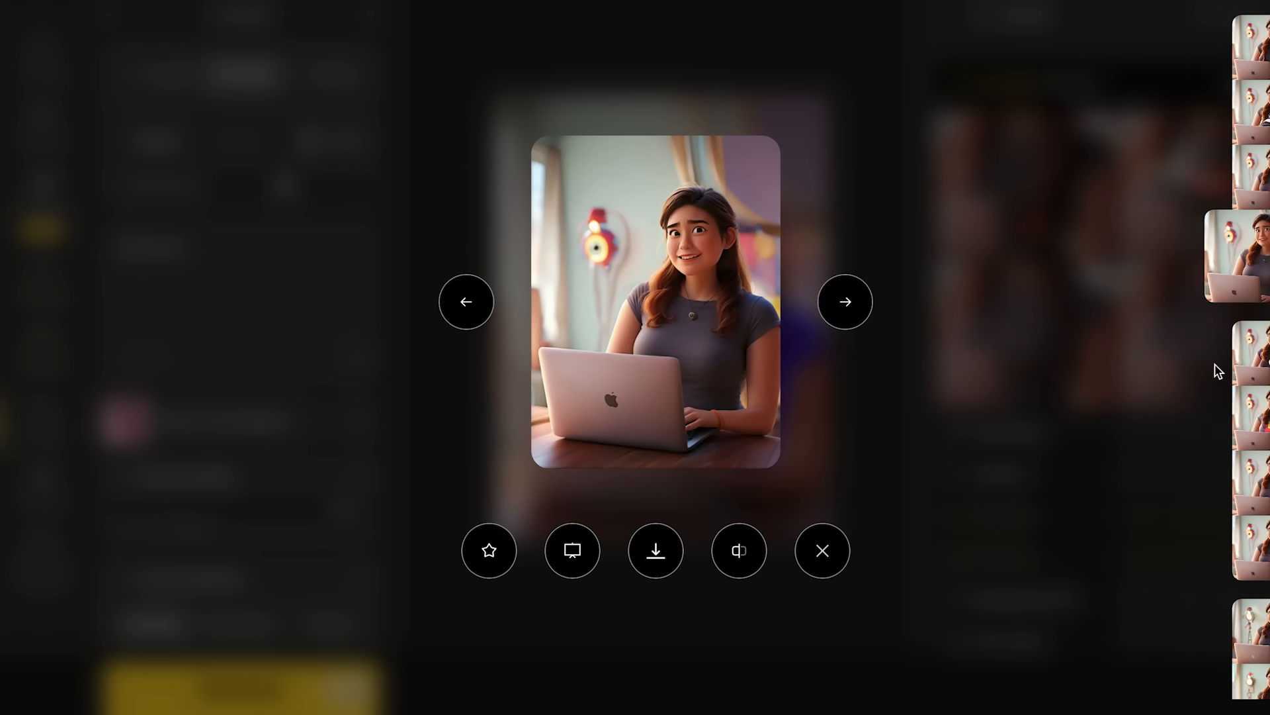
click(655, 556)
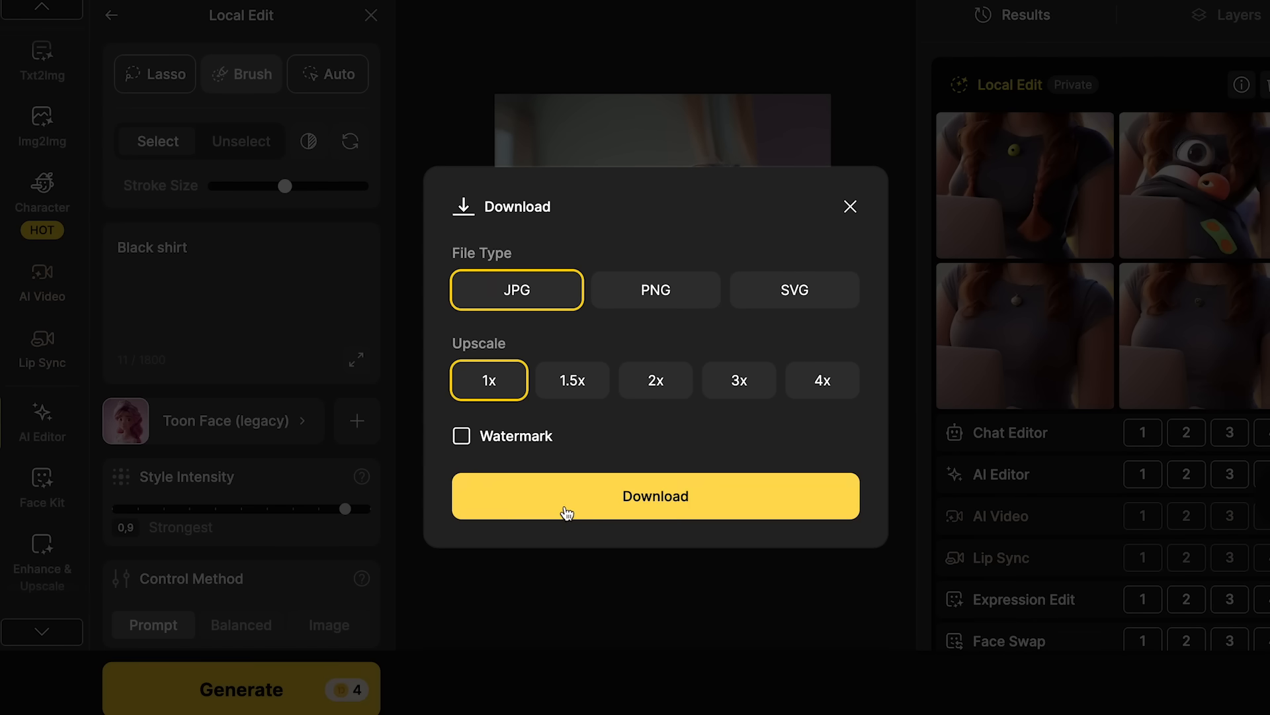
click(567, 513)
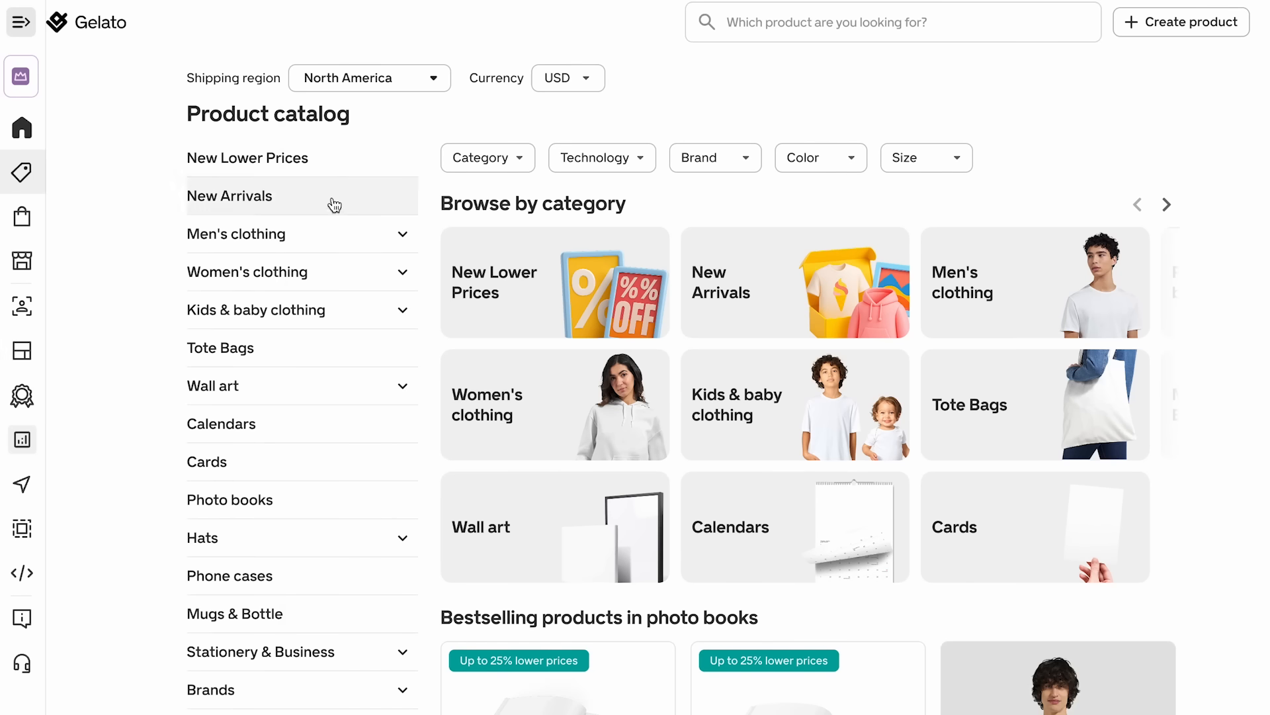
- Switch to Gelato's product catalog, open the Wall art category and check the shipping region and currency options
click(353, 391)
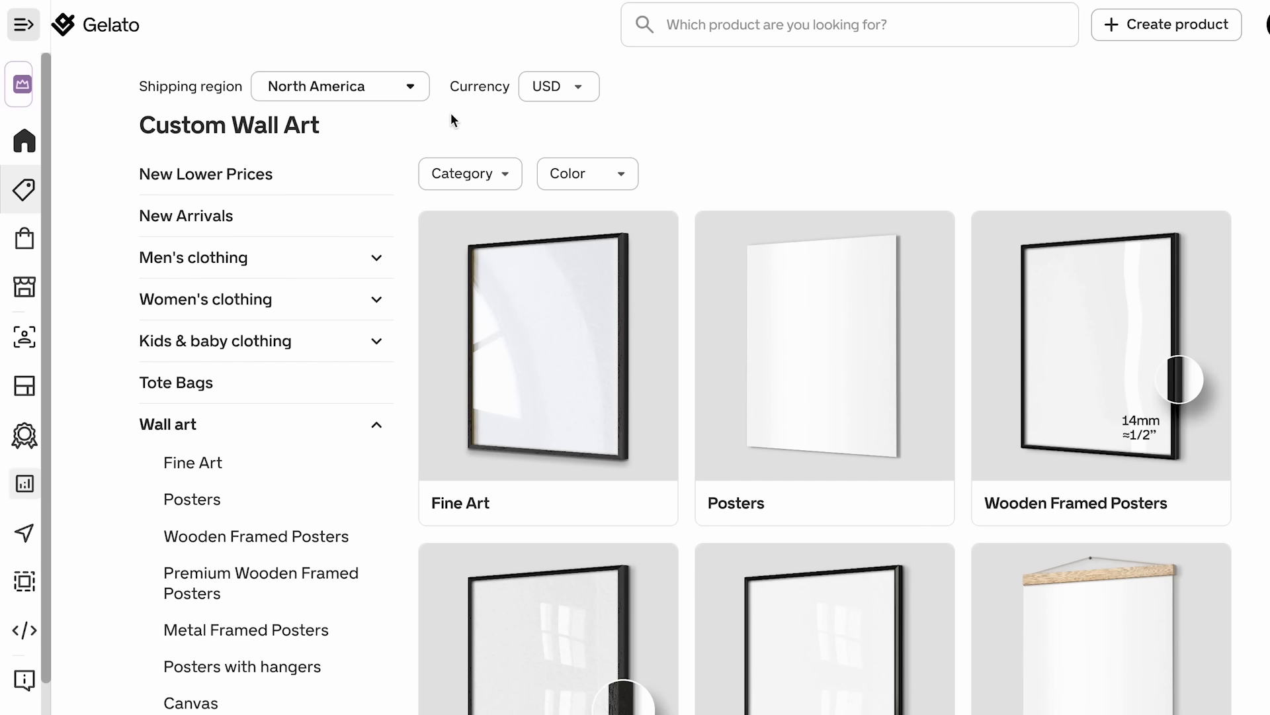
click(410, 89)
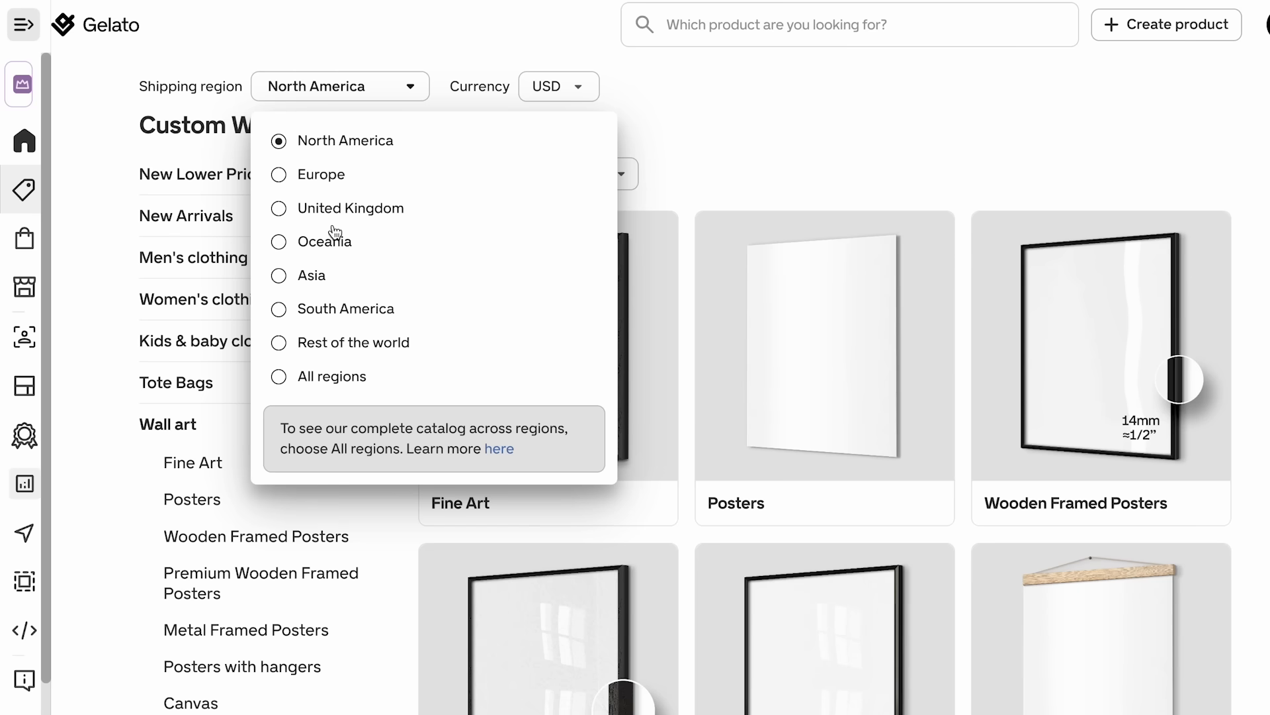
click(536, 91)
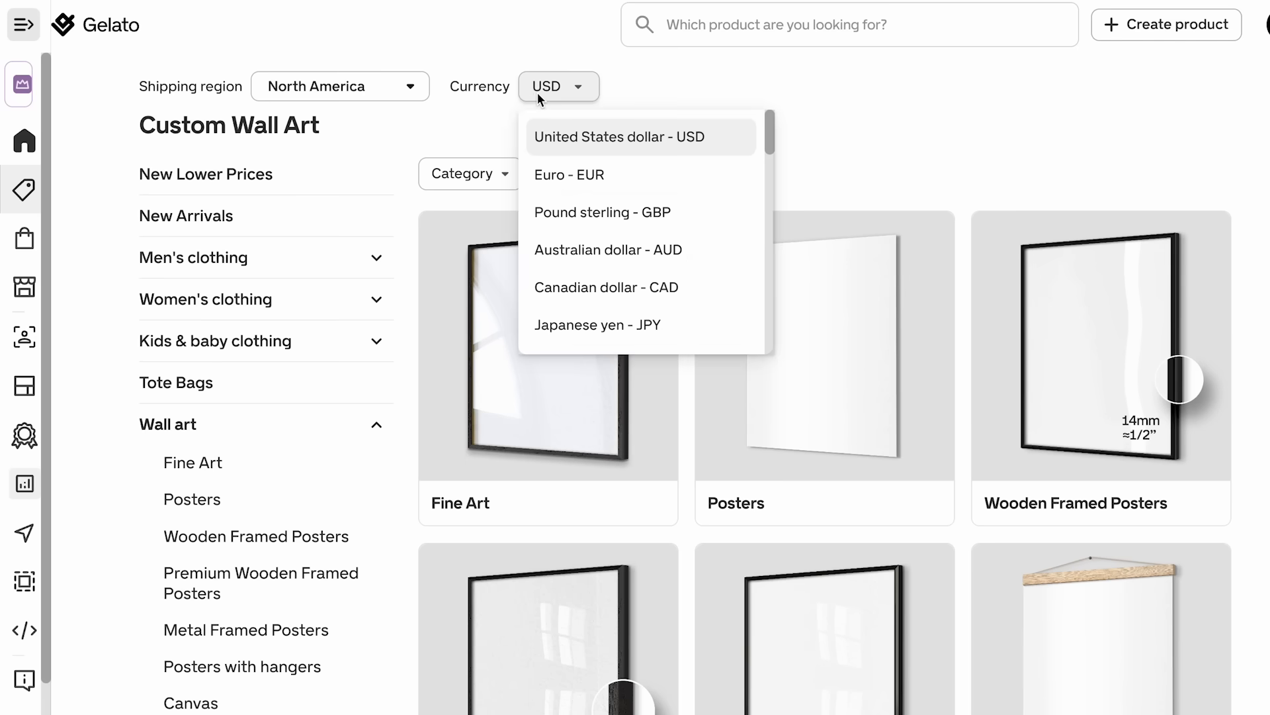
click(550, 91)
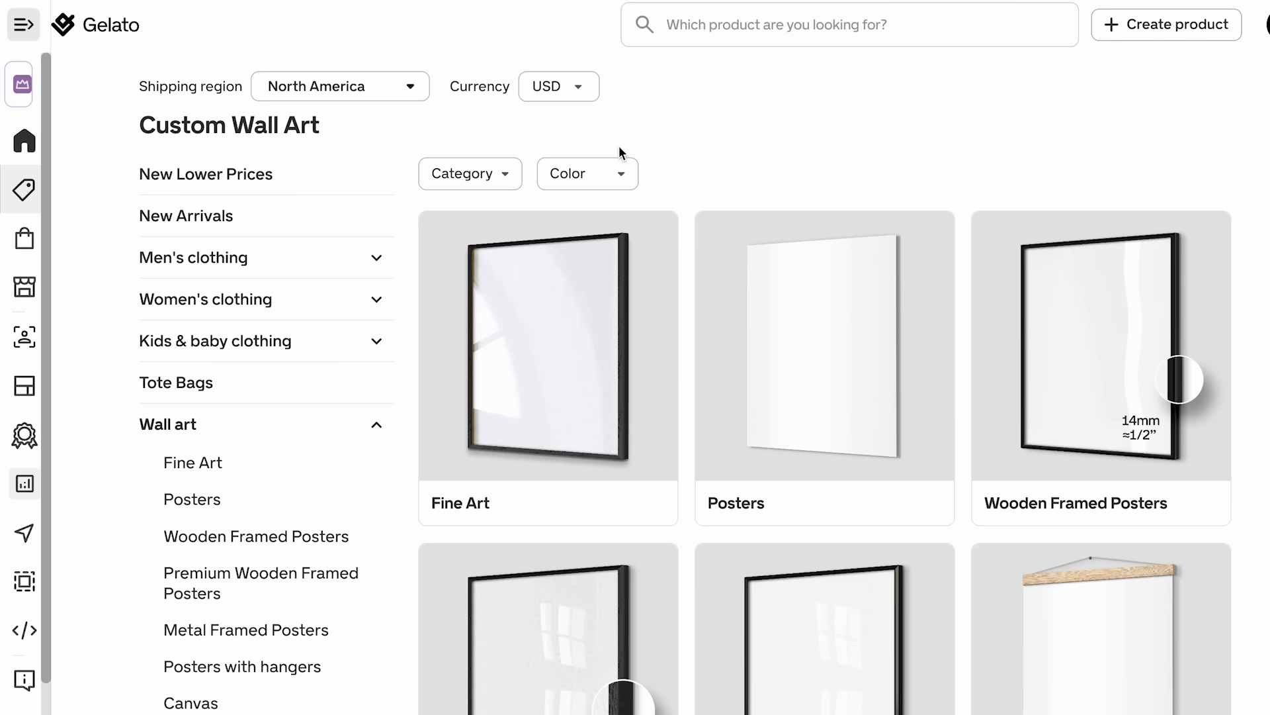
- Examine the range of custom wall art products, from fine art and framed posters to canvas, acrylic and wood prints
scroll(618, 146, down, 3)
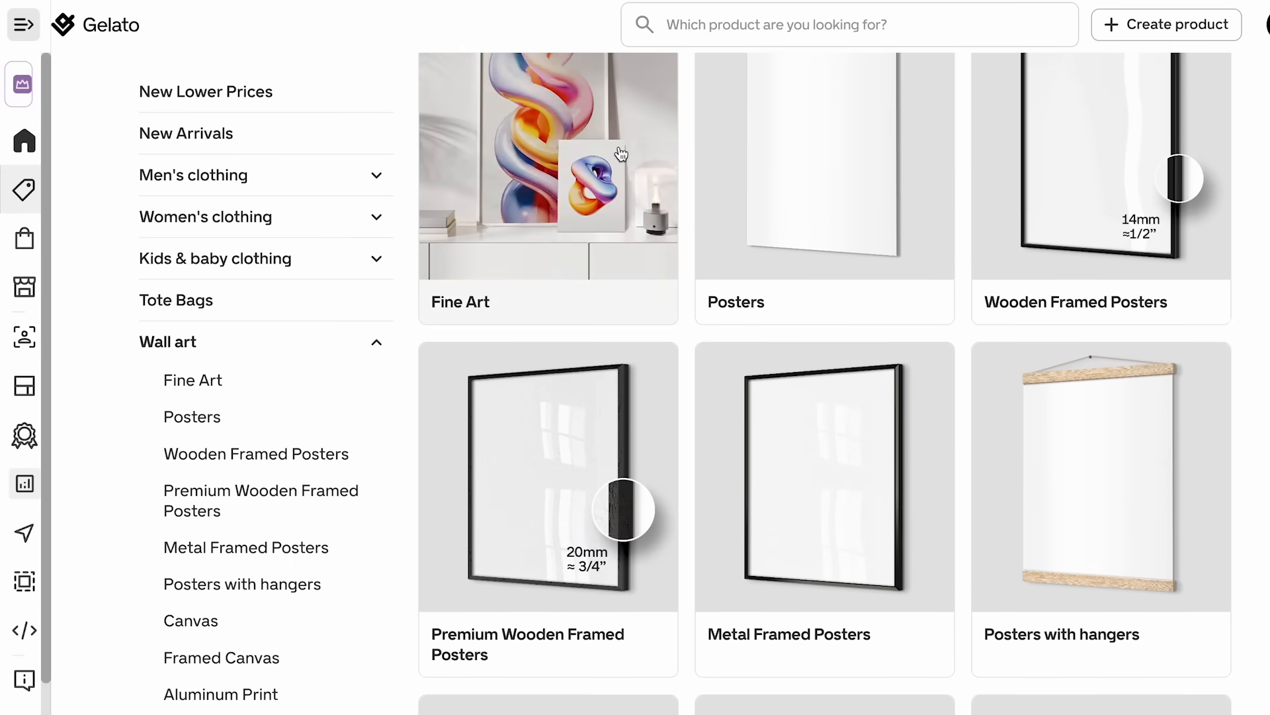
scroll(688, 268, up, 2)
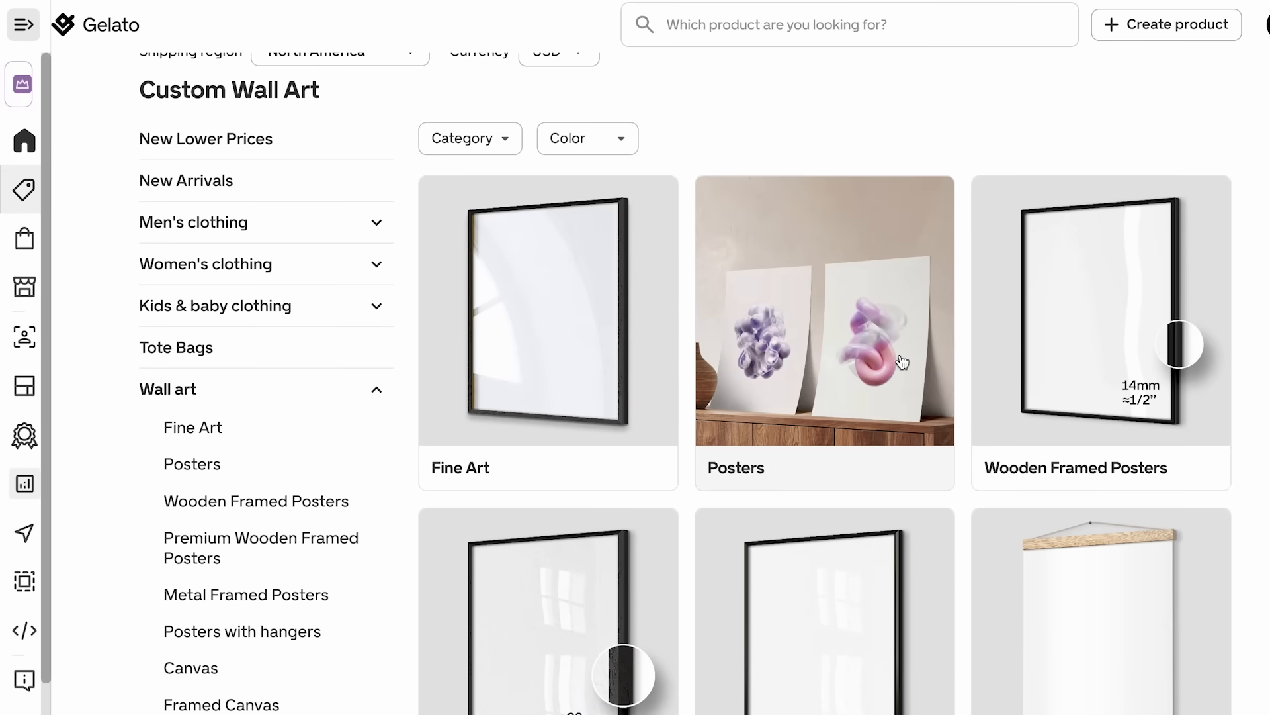
scroll(903, 361, down, 5)
scroll(739, 347, down, 1)
scroll(740, 347, down, 1)
scroll(851, 361, down, 2)
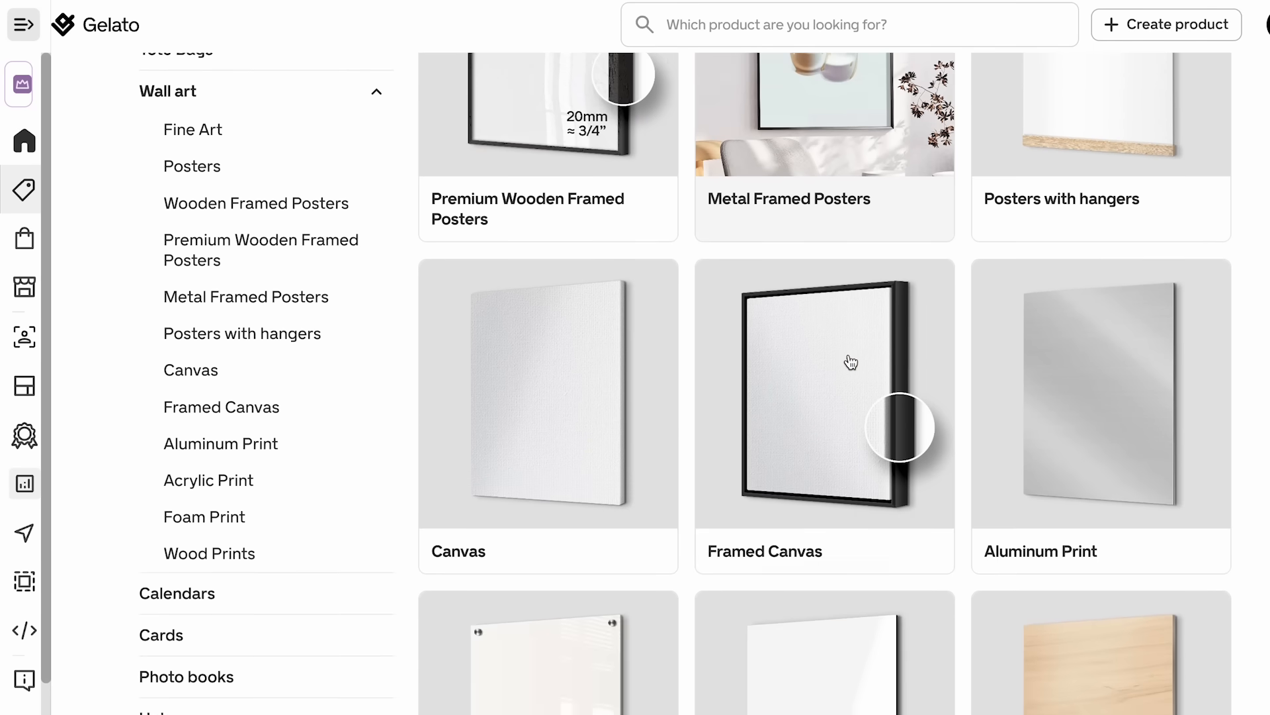
scroll(851, 361, up, 6)
scroll(827, 384, down, 10)
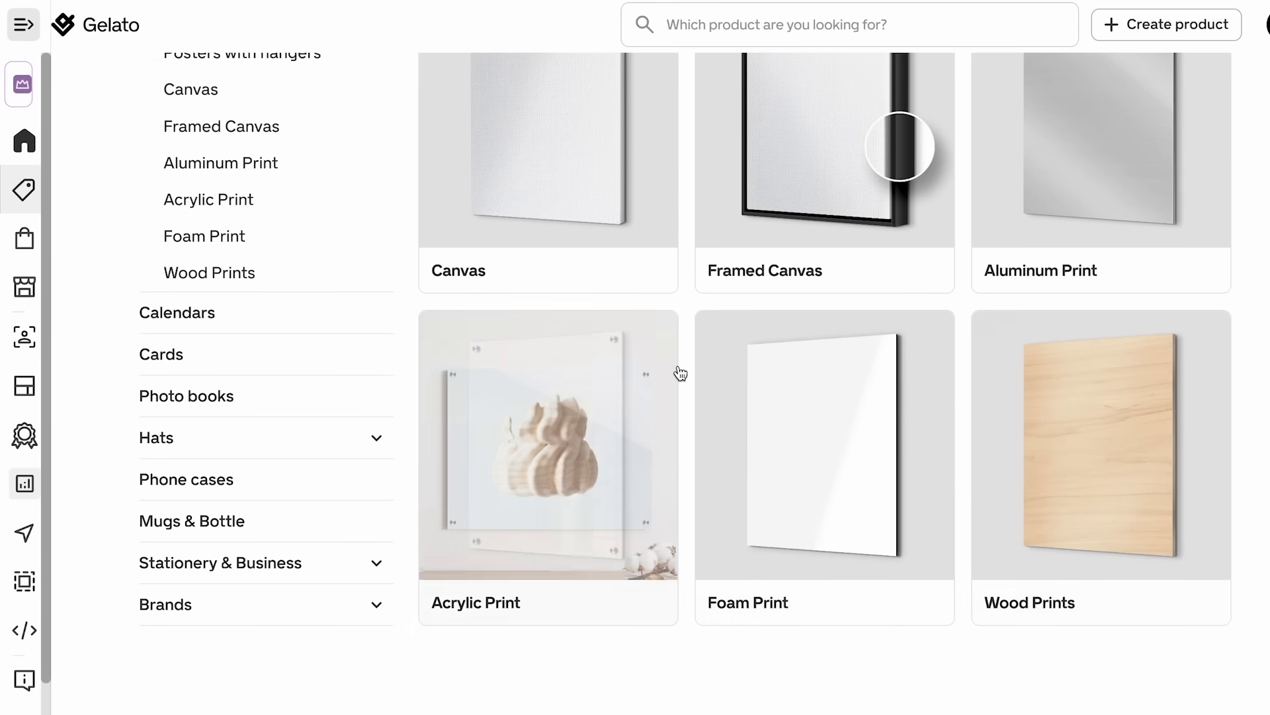
scroll(680, 374, up, 12)
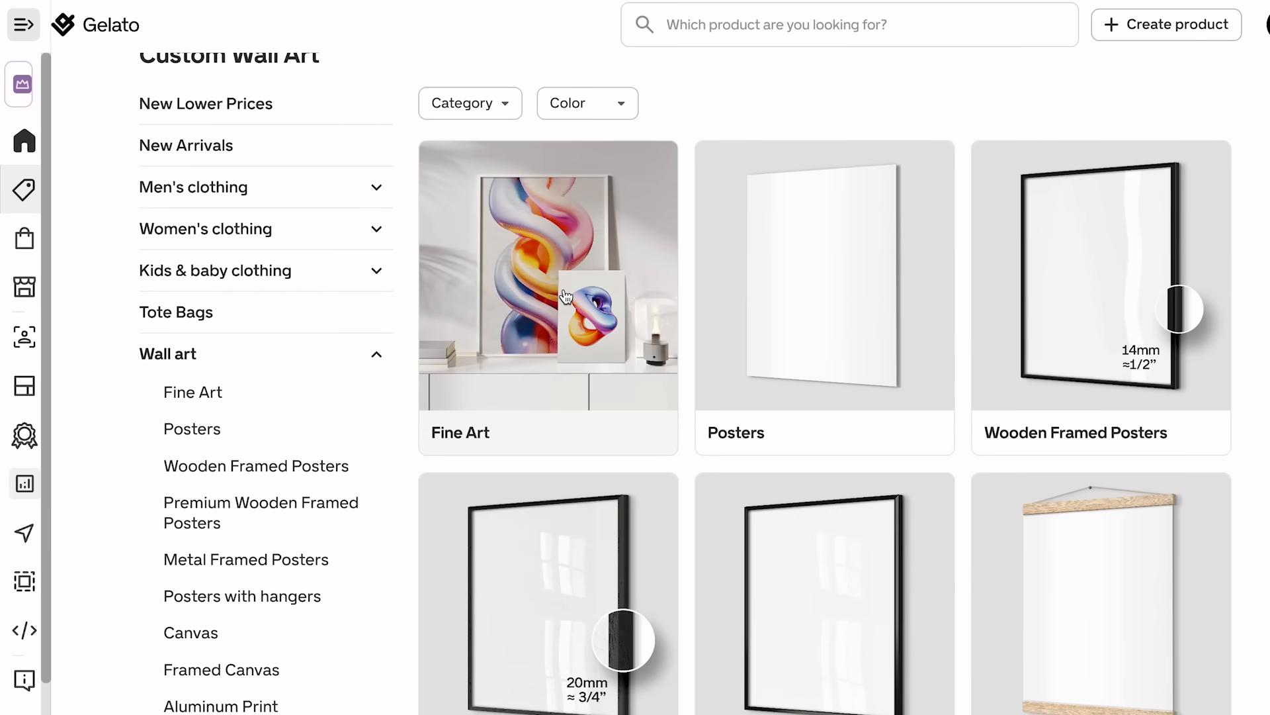
- Open the Fine Art Poster product and look through its gallery of product photos
click(542, 337)
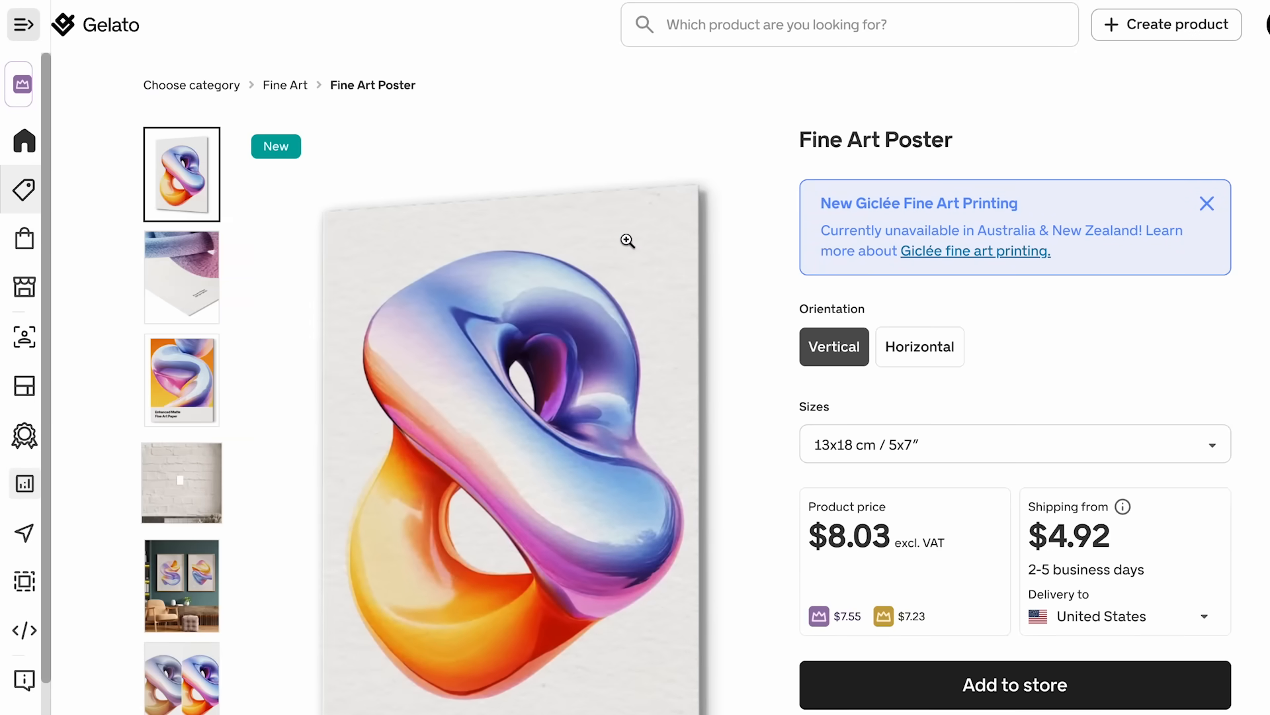
scroll(629, 242, down, 2)
scroll(627, 241, up, 1)
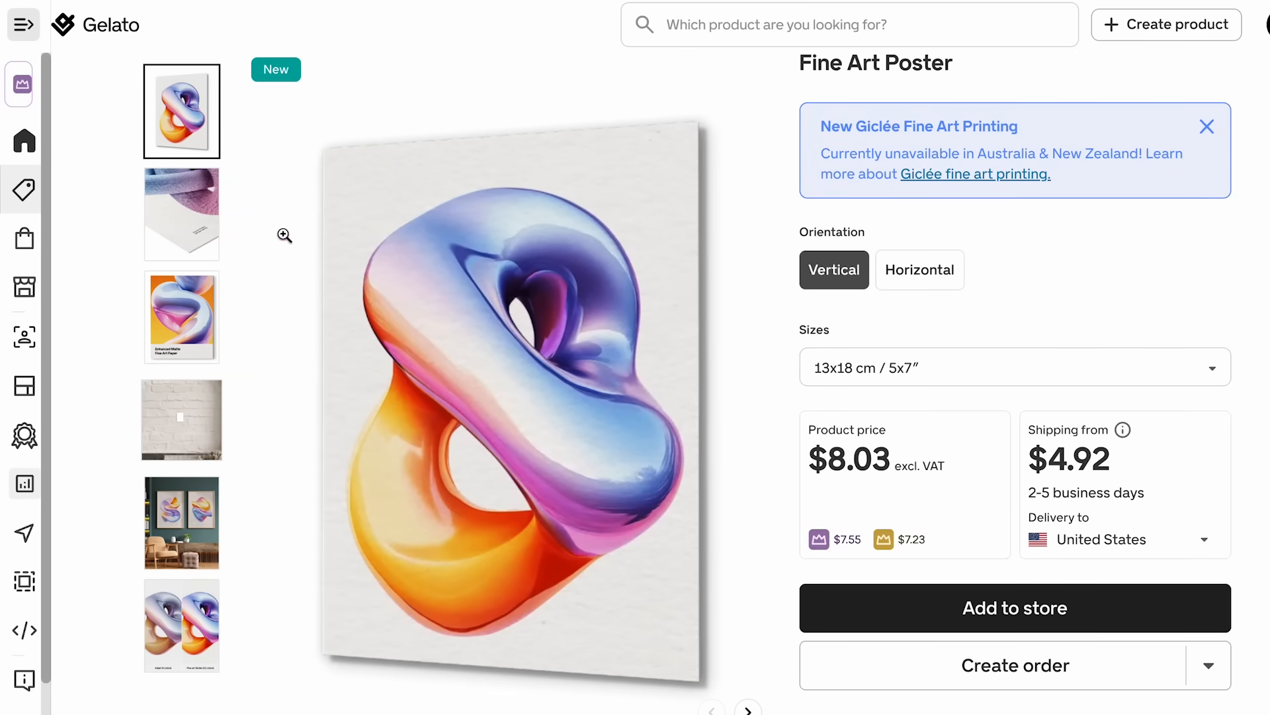
click(221, 192)
click(204, 291)
click(199, 387)
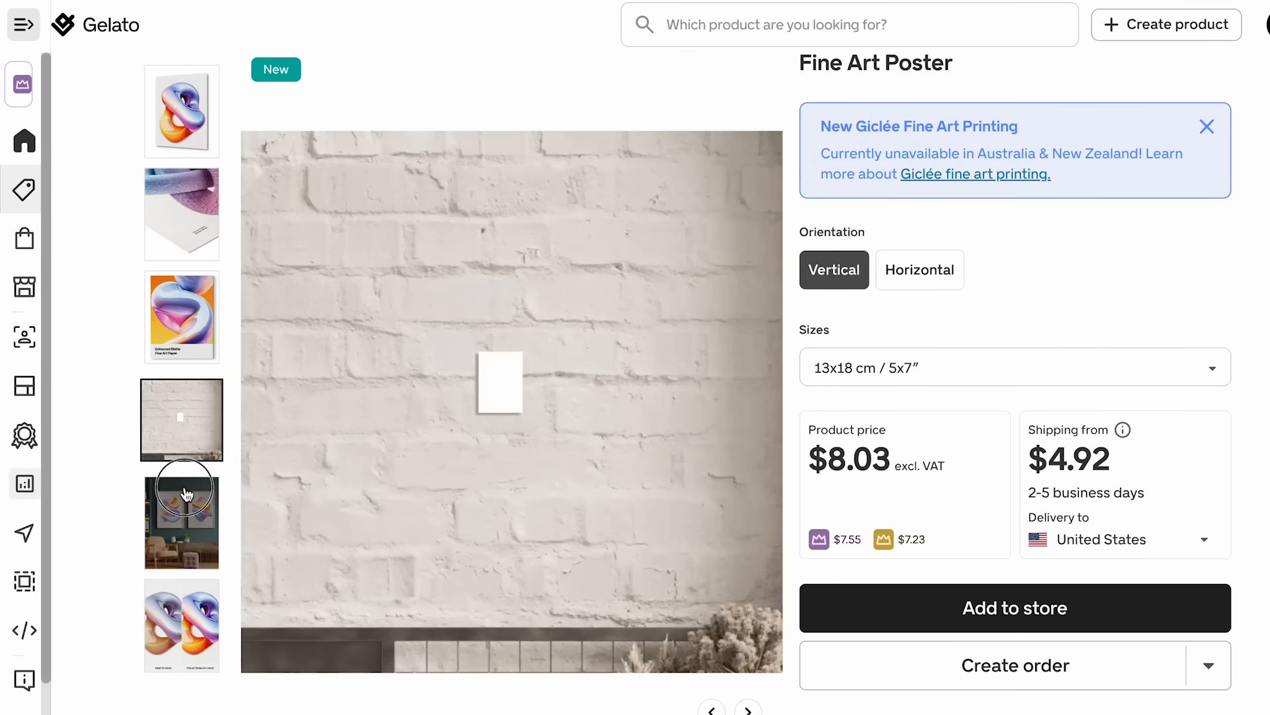
click(185, 486)
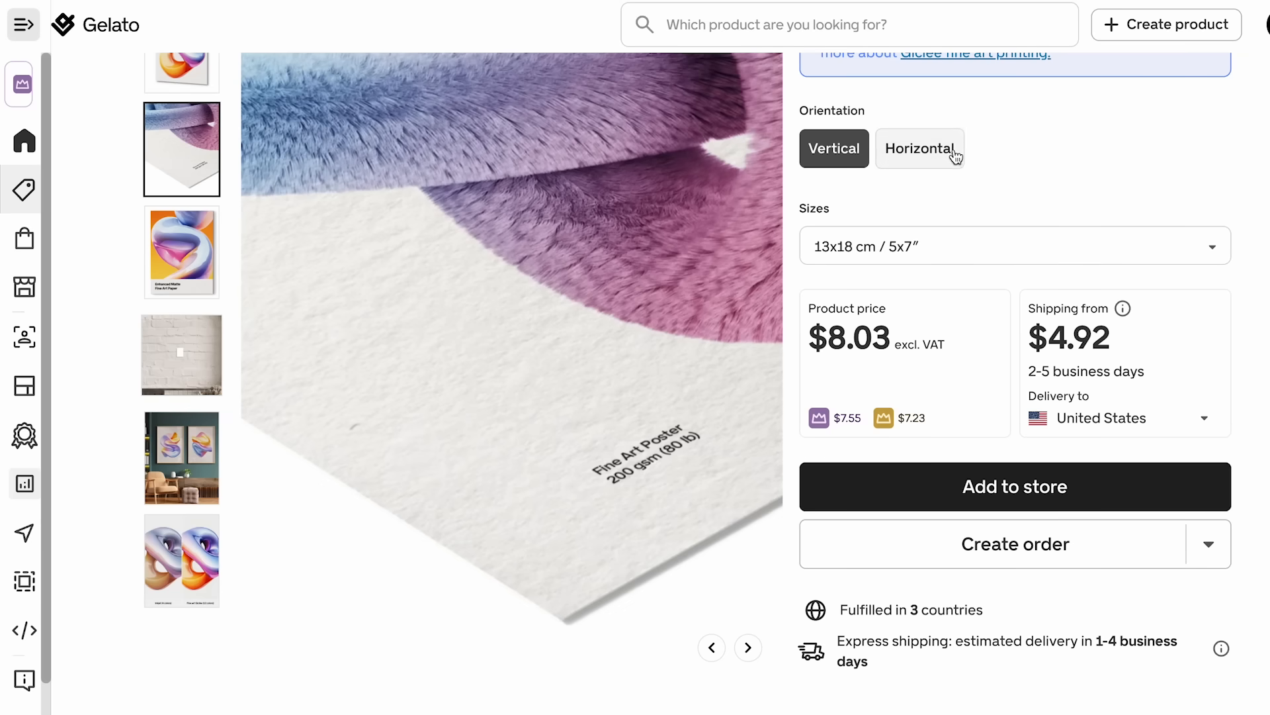
- Set the Fine Art Poster's size to A2 (42 x 59.4 cm) and review its product price and shipping cost
click(884, 254)
scroll(913, 366, down, 8)
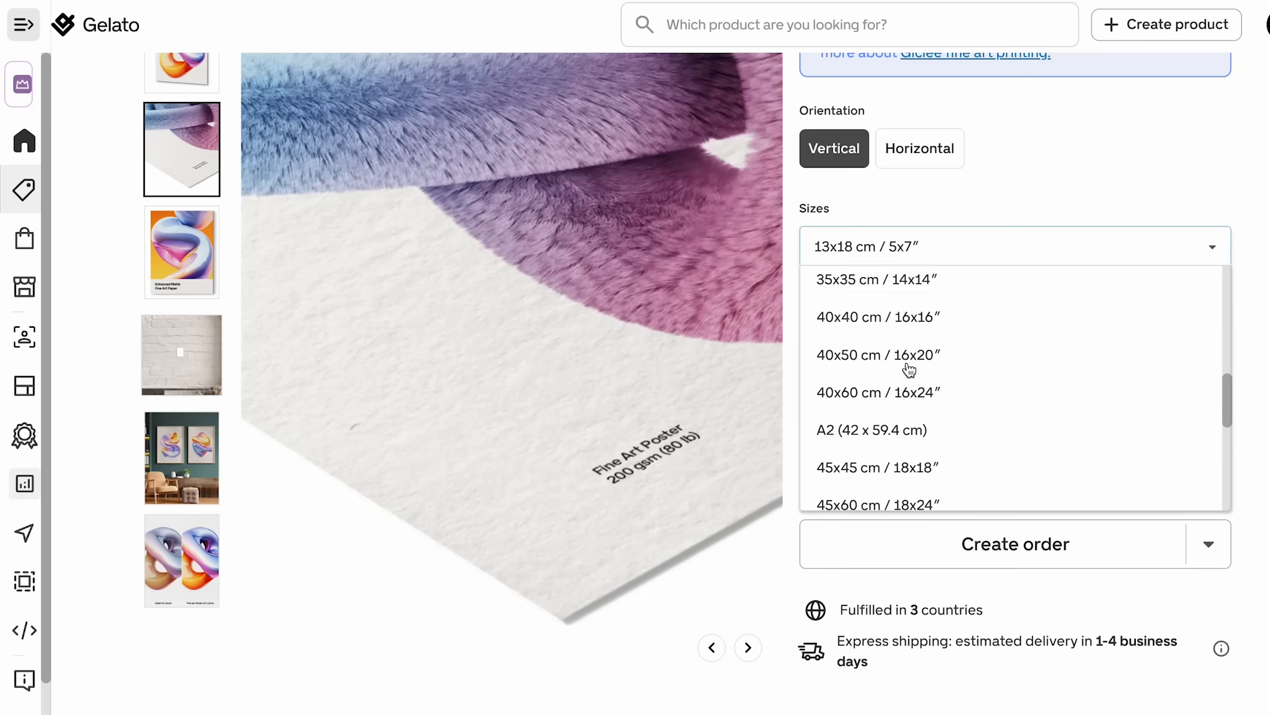
scroll(910, 369, up, 10)
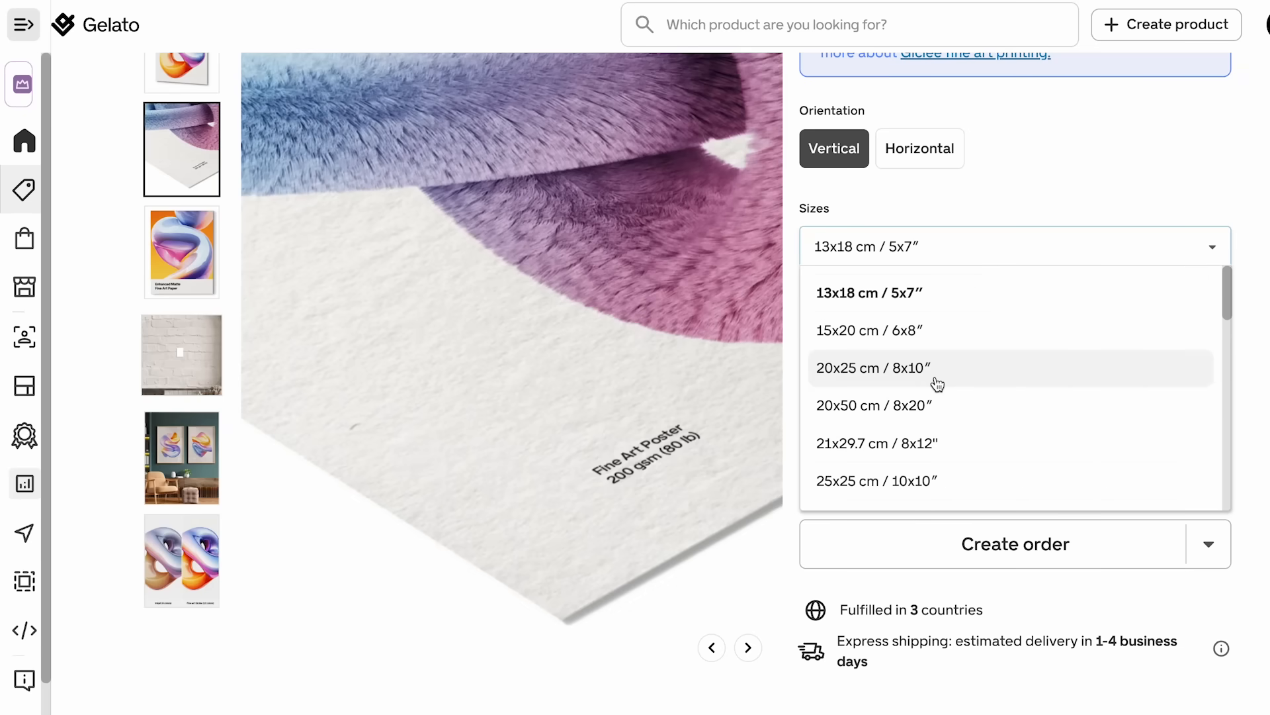
scroll(938, 385, down, 2)
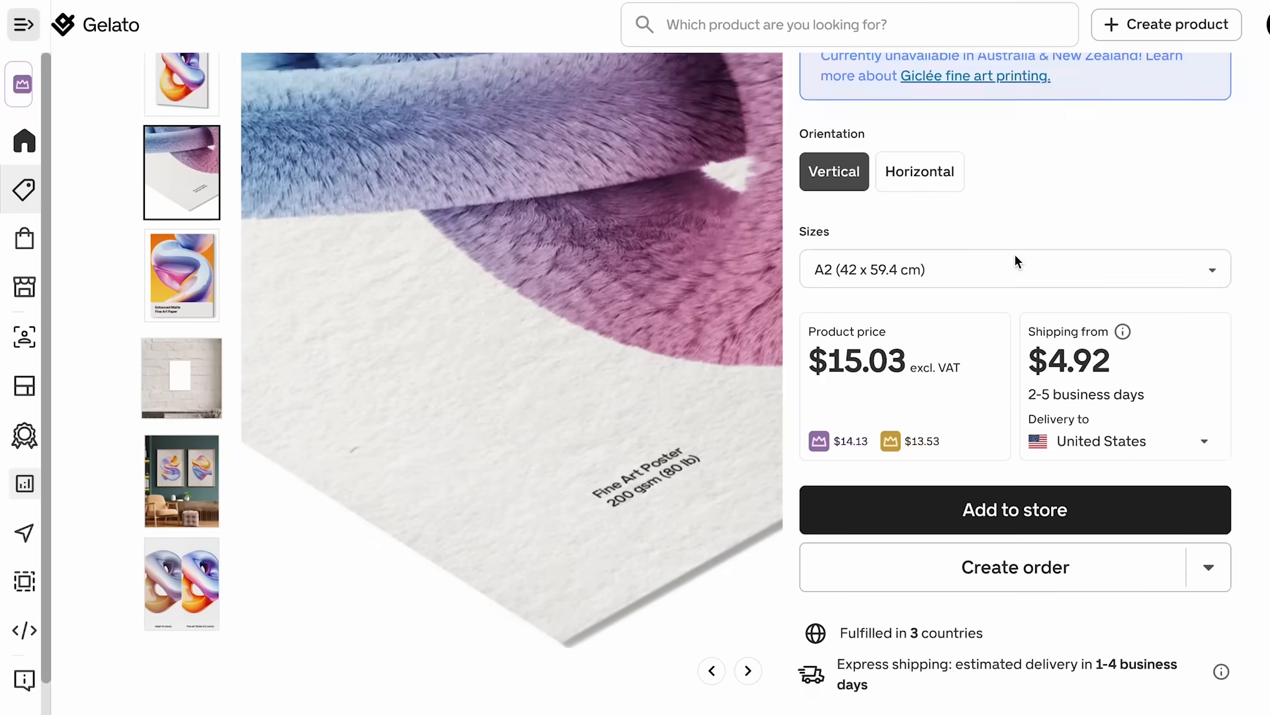
scroll(1018, 261, down, 2)
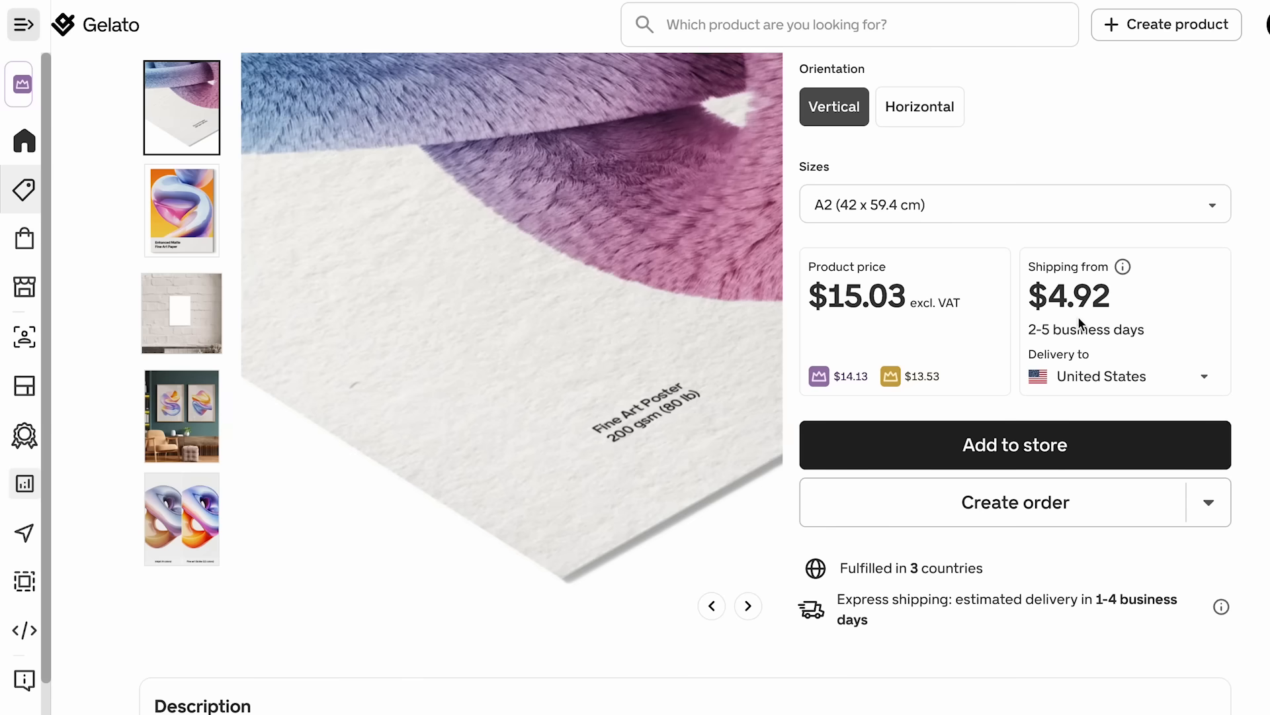
scroll(1081, 323, down, 1)
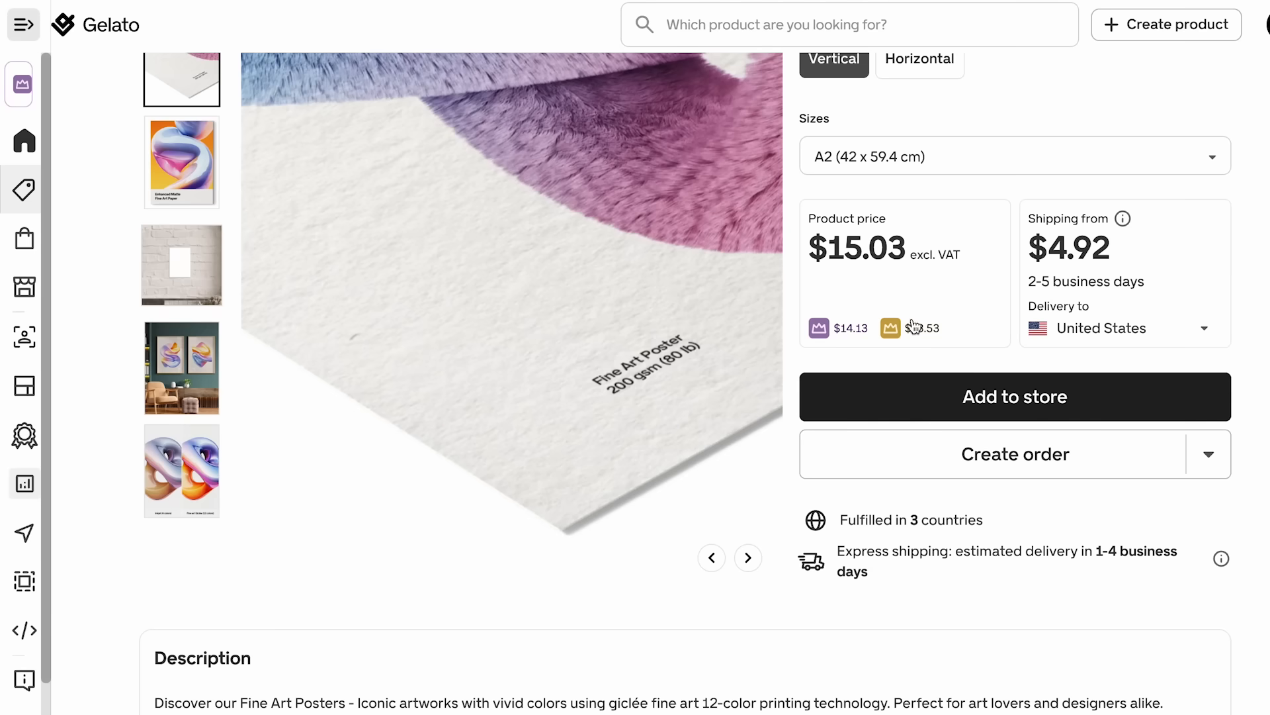
scroll(914, 327, up, 1)
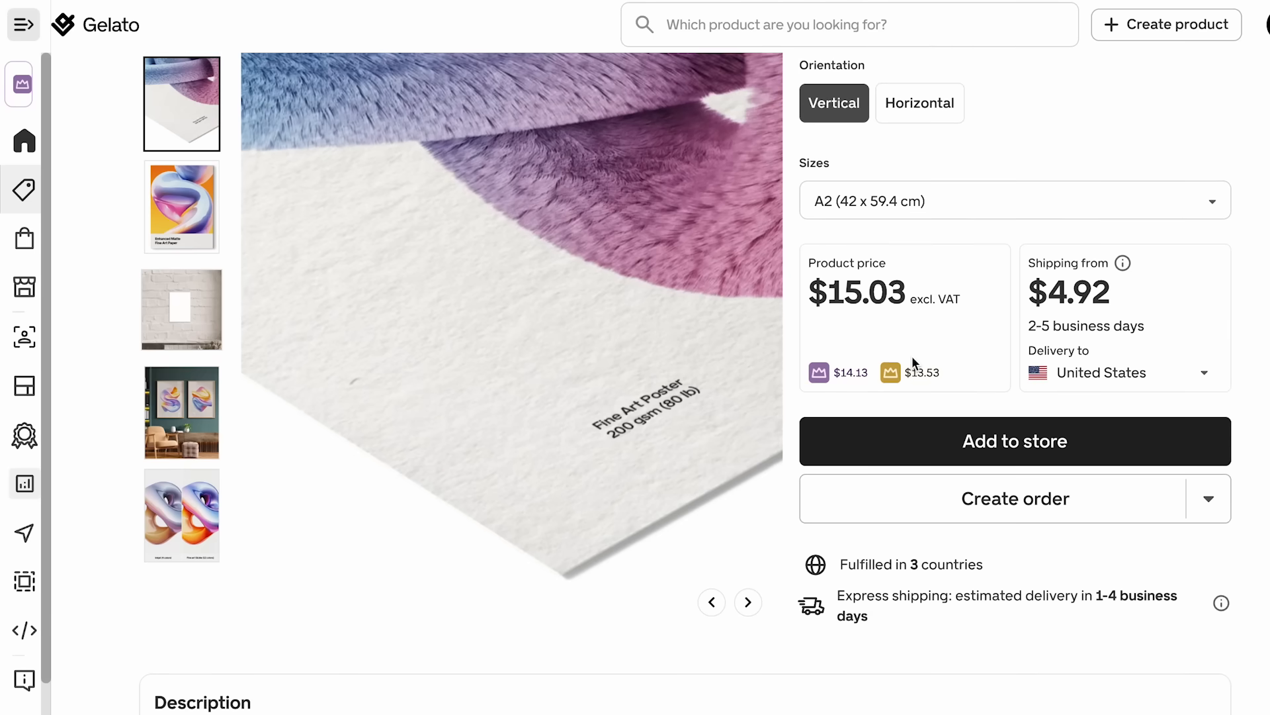
scroll(984, 294, up, 1)
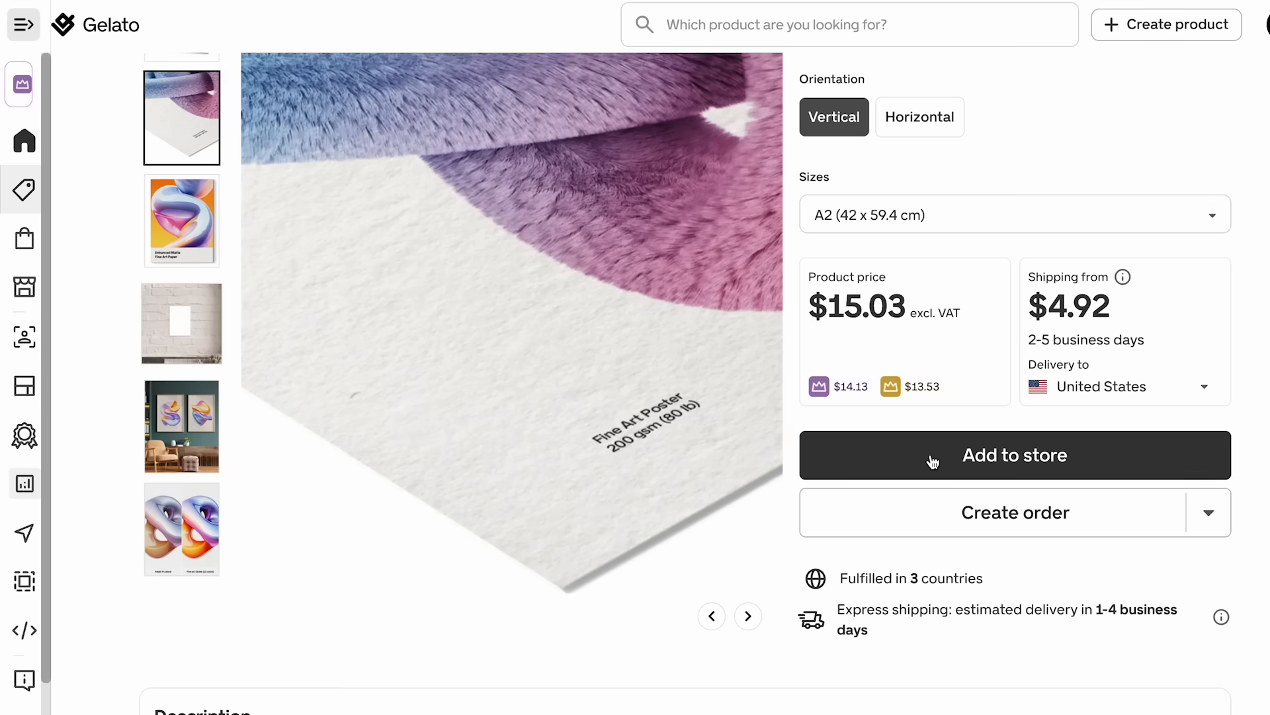
- Go to the Stores page and start connecting an existing Etsy store to Gelato
mouse_move(38, 309)
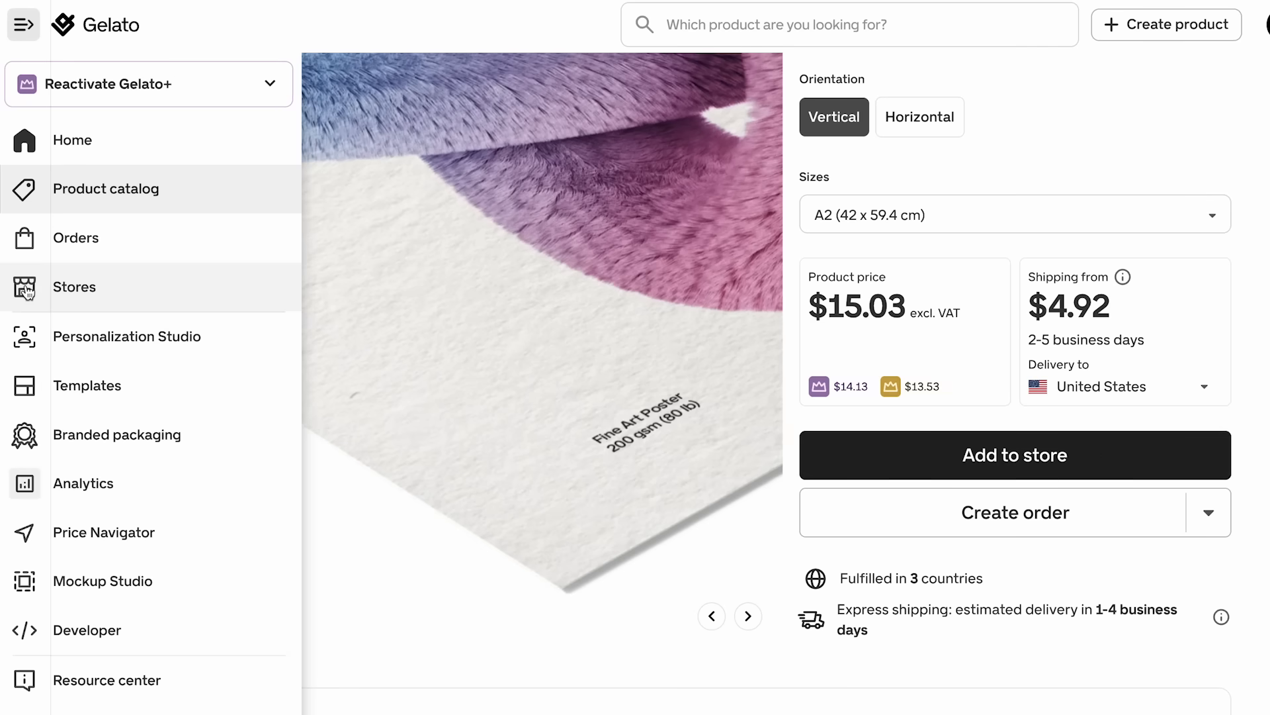
click(78, 287)
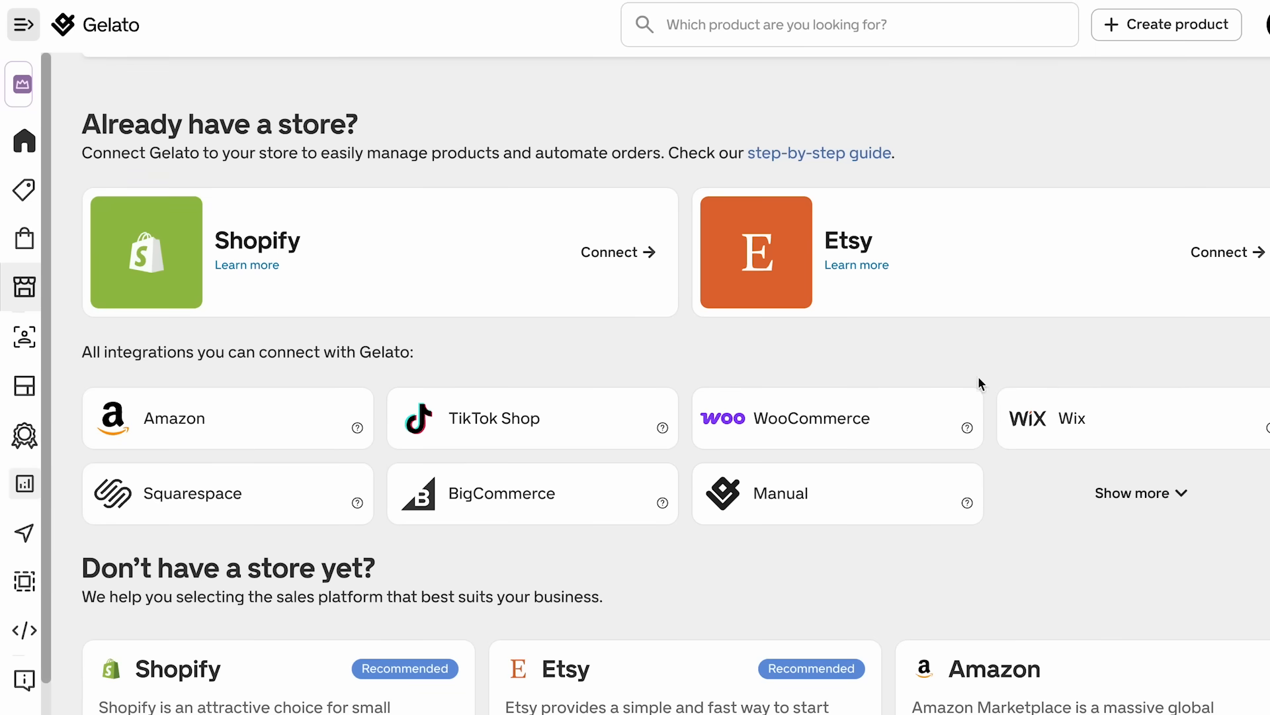
click(1217, 254)
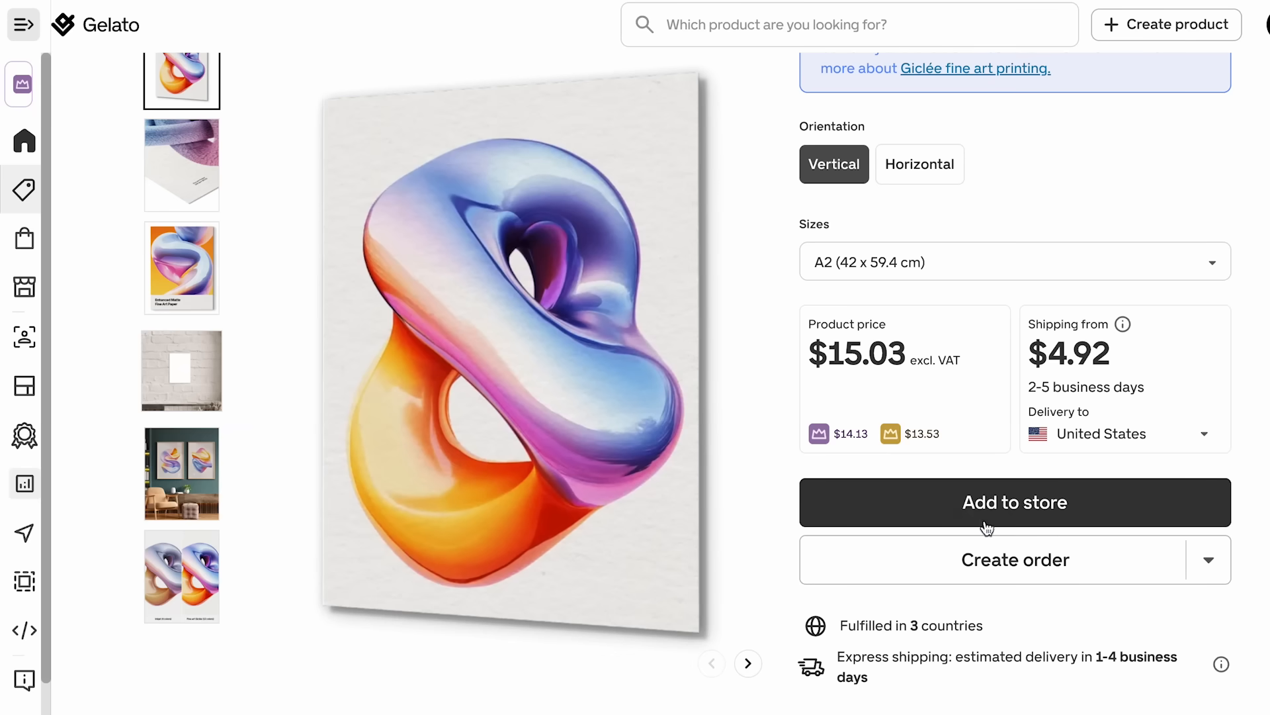
- Add the vertical A2 Fine Art Poster to the store and open the file library in its design editor
click(956, 506)
click(859, 424)
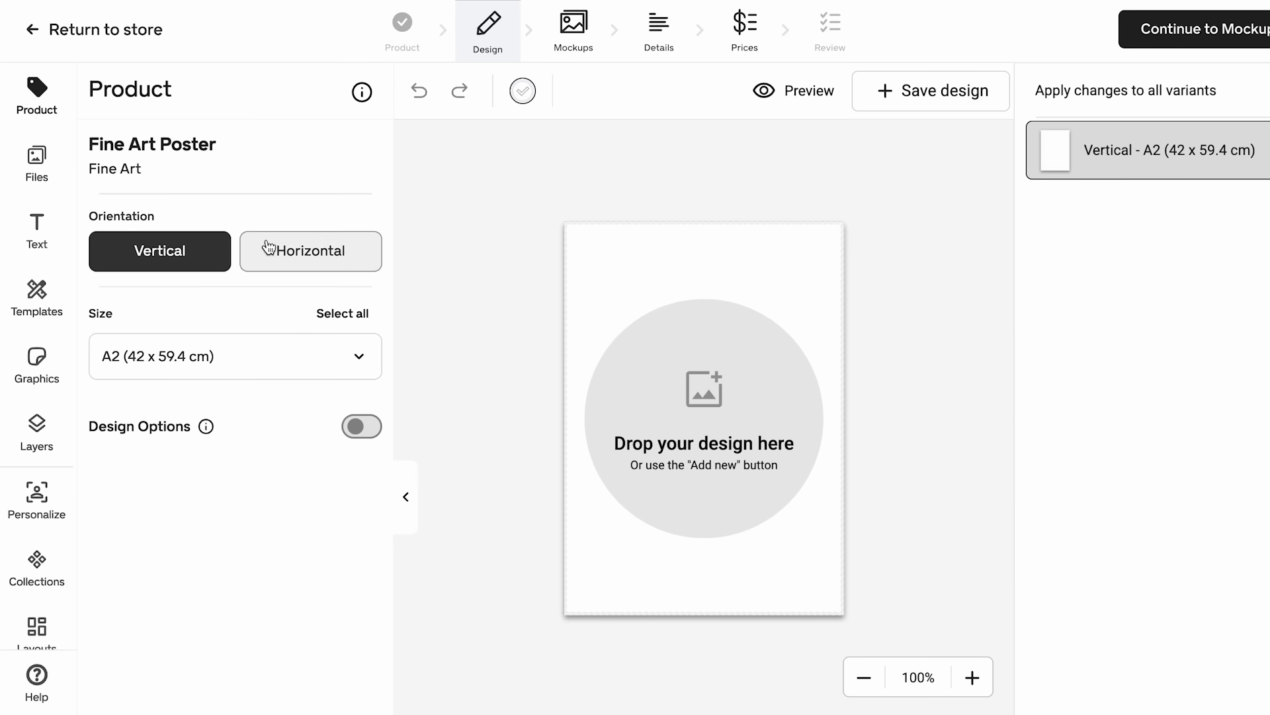
click(40, 160)
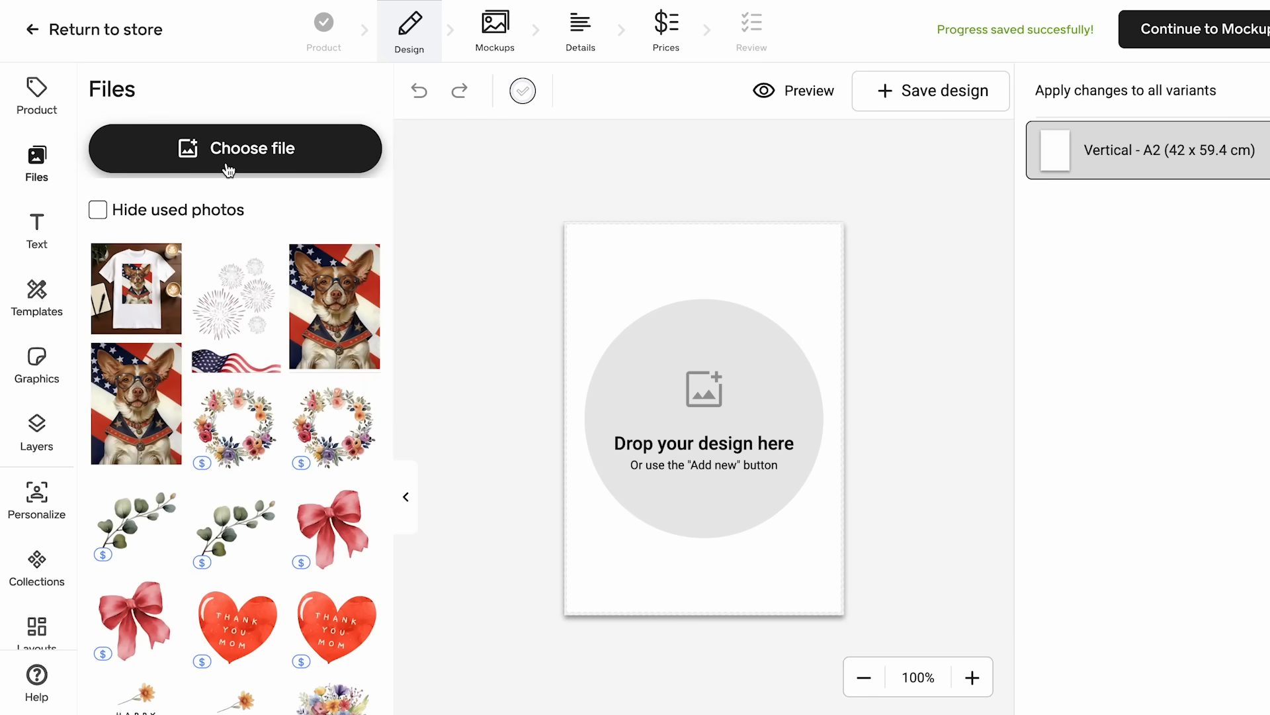
- Upload the portrait image Untitled (3).jpg from the device's Desktop folder and place it on the poster
click(297, 147)
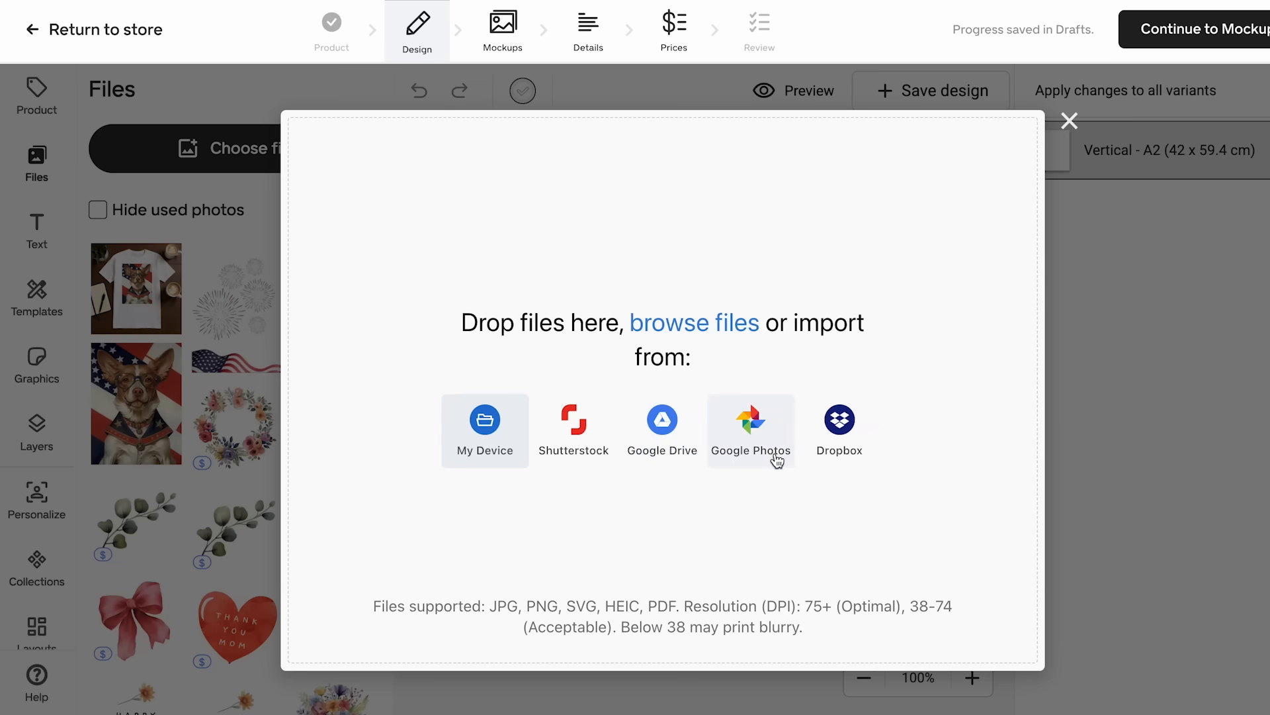
click(488, 425)
scroll(724, 381, down, 3)
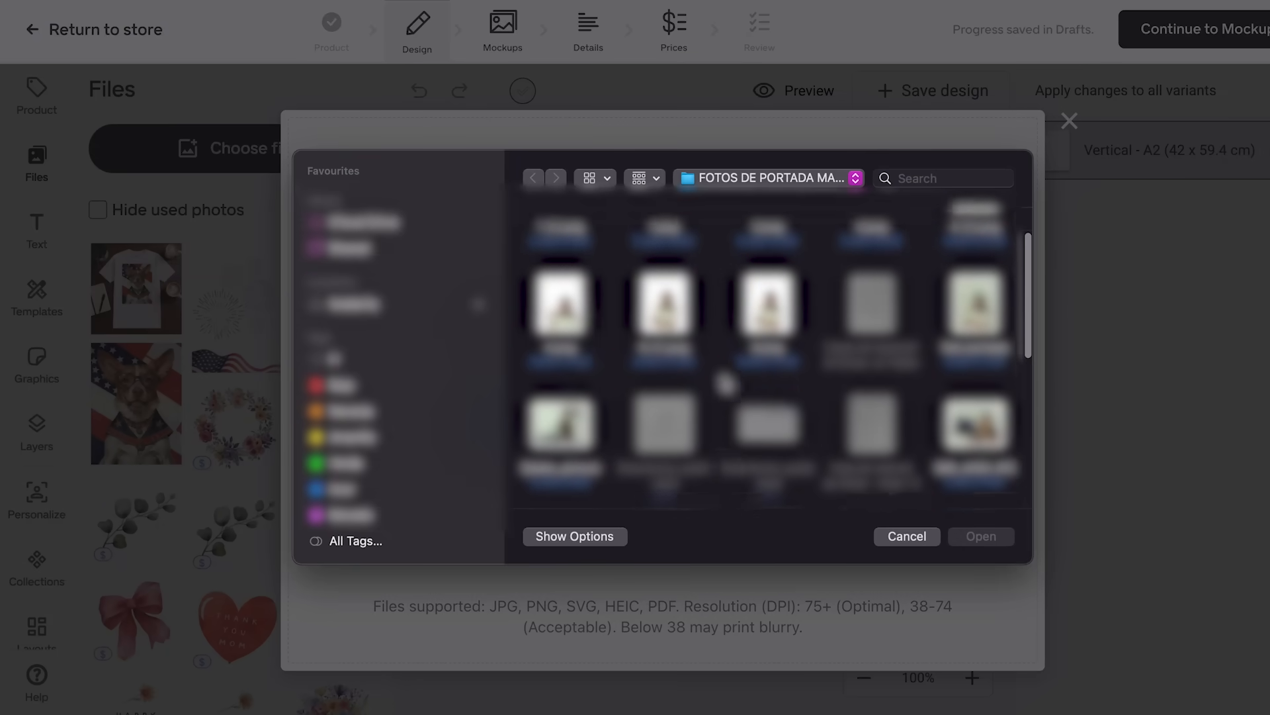
scroll(726, 383, down, 5)
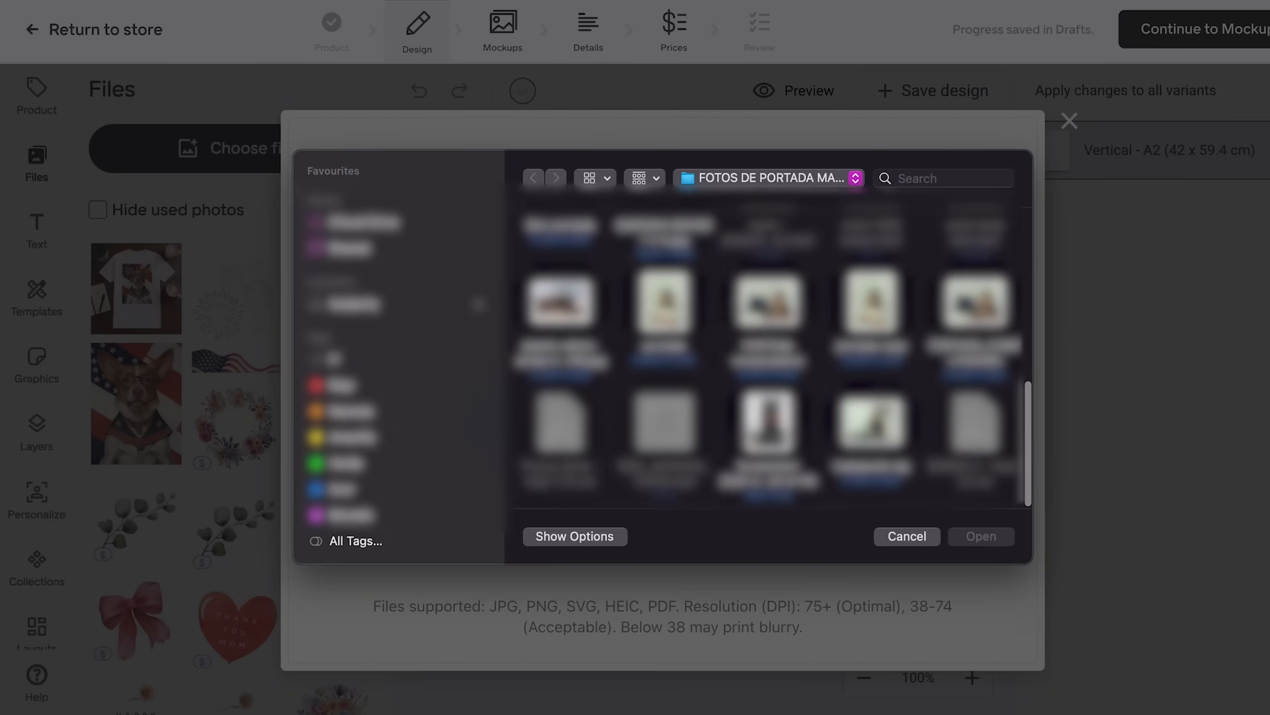
click(733, 179)
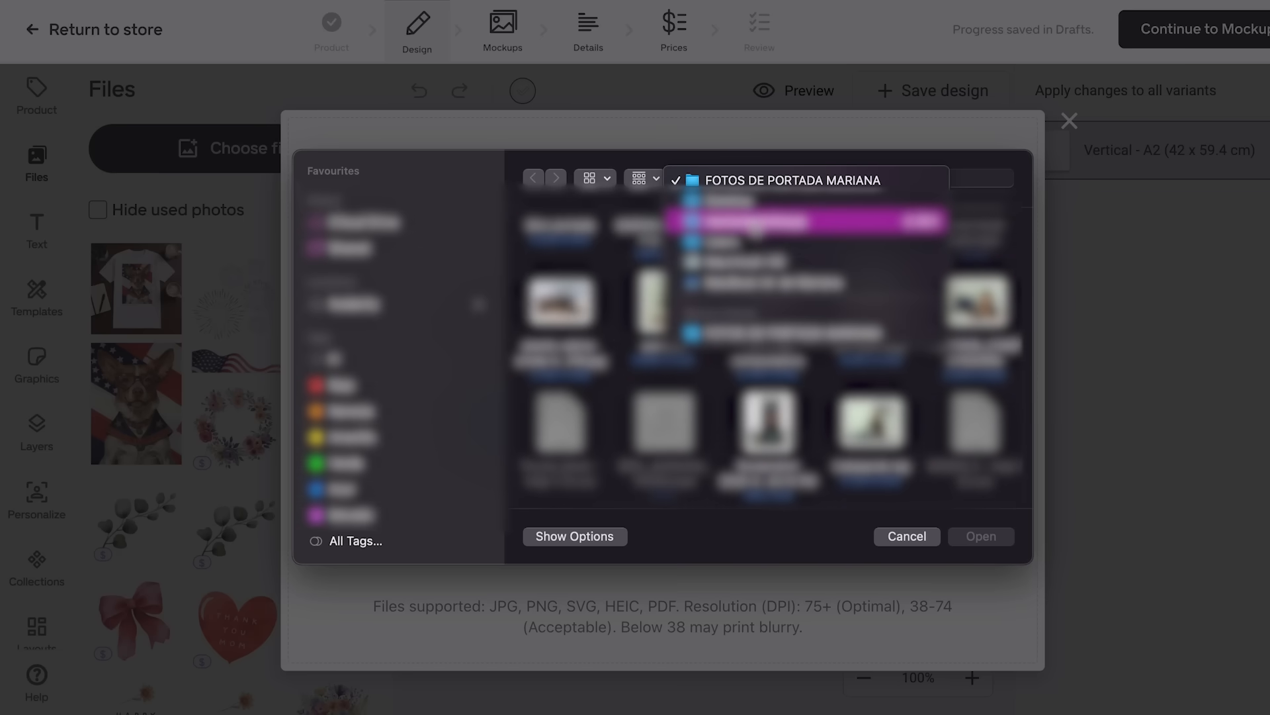
click(728, 200)
click(557, 467)
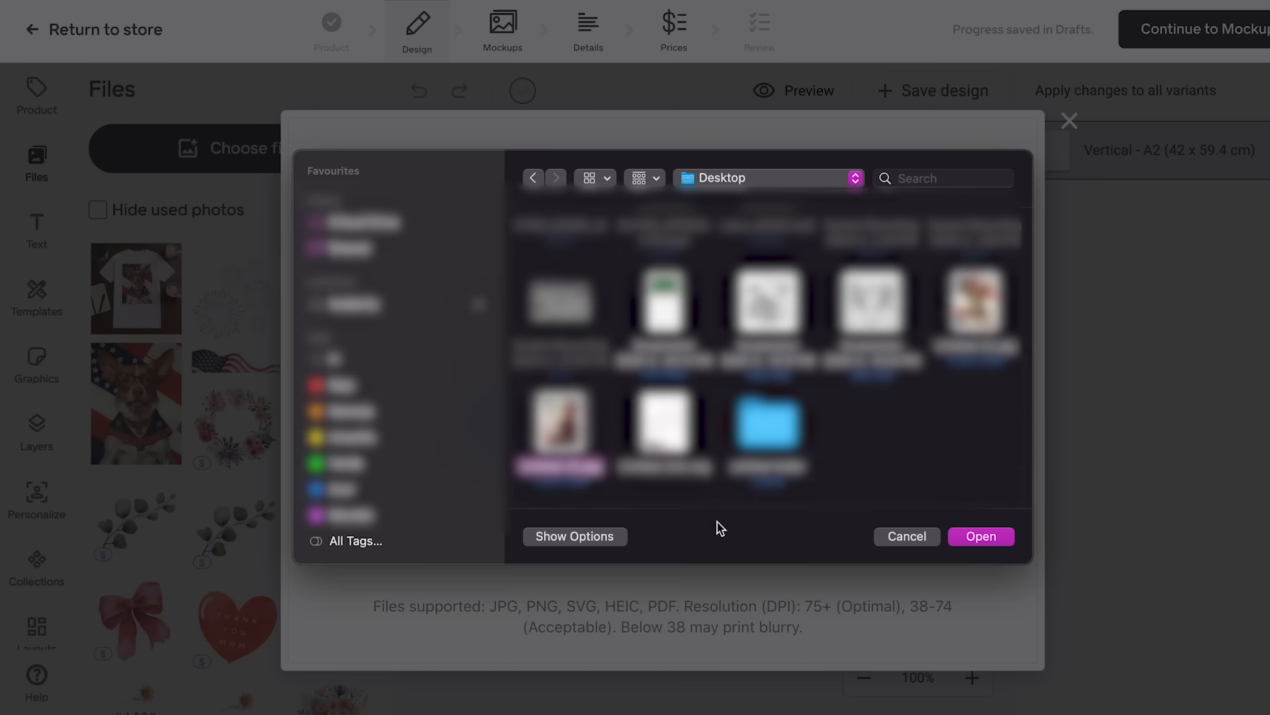
click(978, 537)
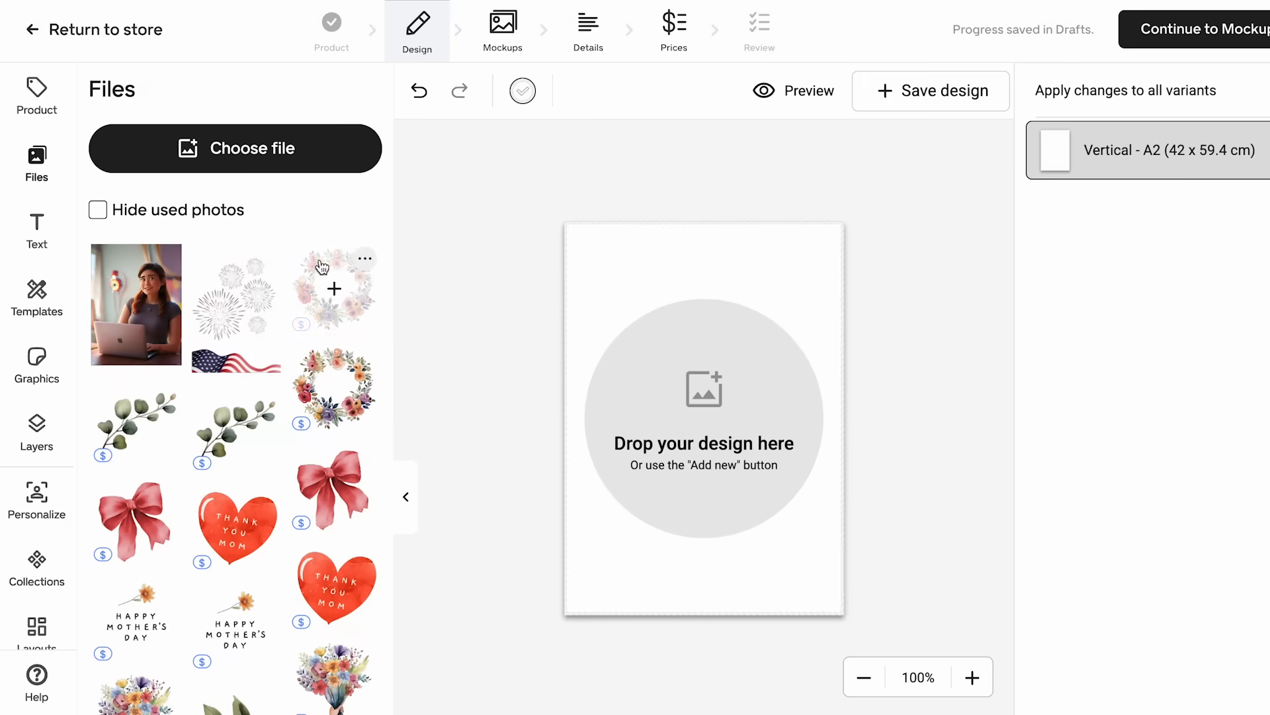
click(137, 307)
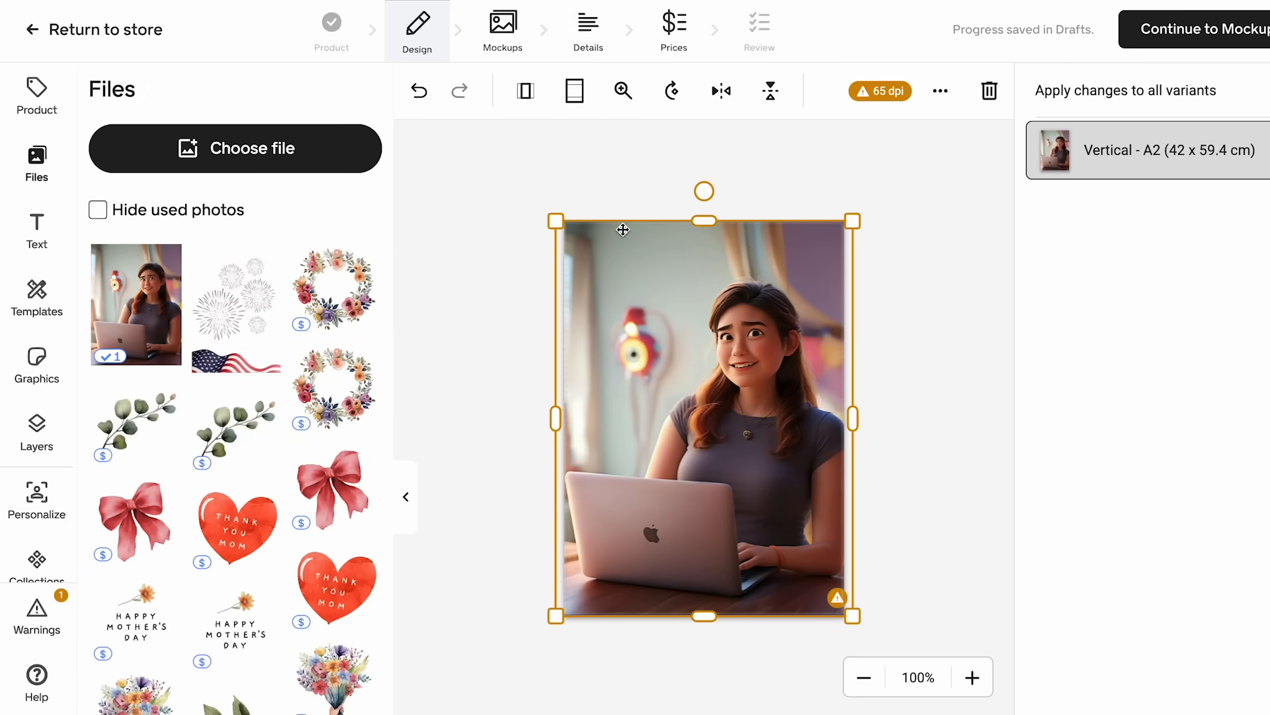
- Check the portrait's resolution warning, then shrink and centre the image so a white border surrounds it on the poster
click(876, 93)
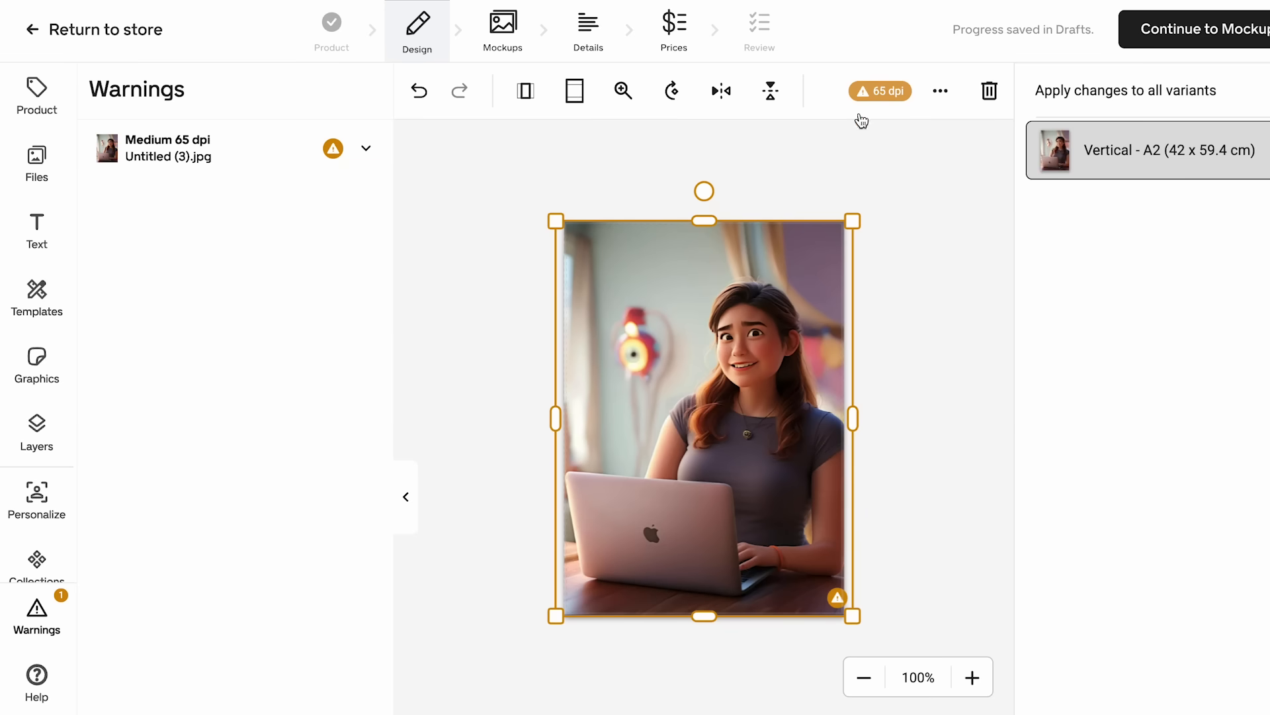
drag(568, 225, 597, 270)
drag(672, 338, 662, 329)
drag(705, 260, 704, 246)
click(881, 324)
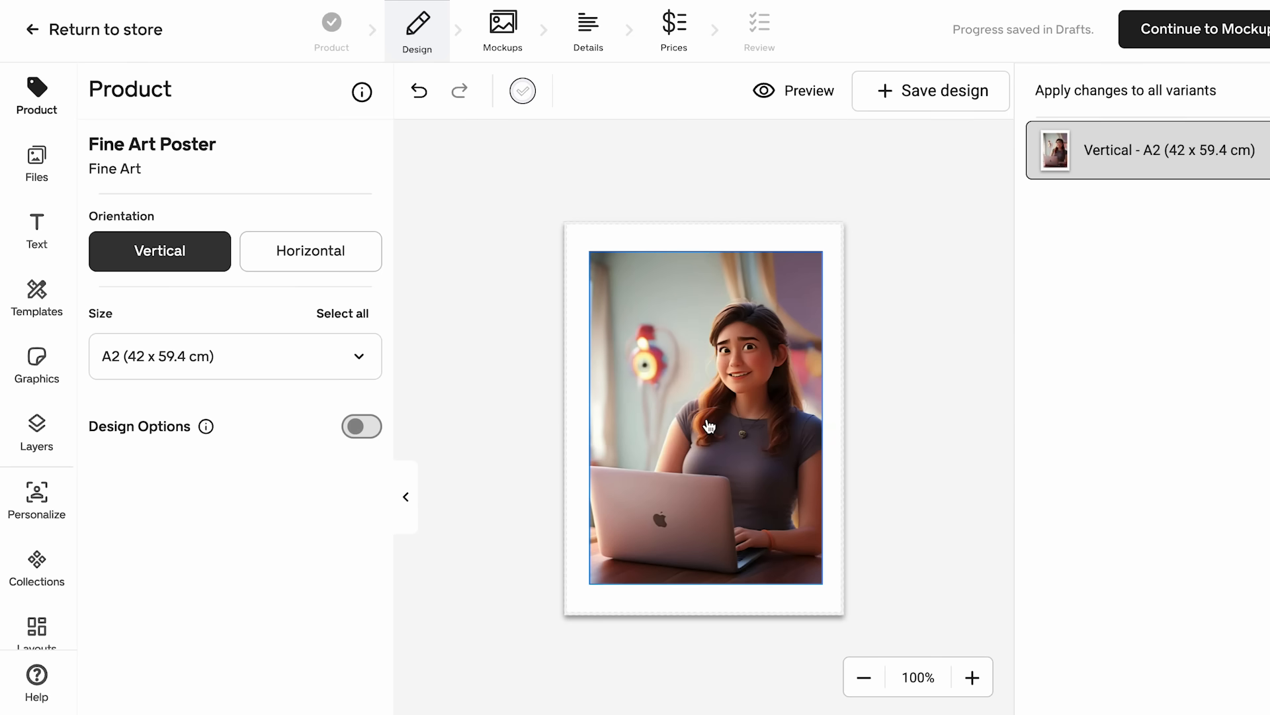
- Preview the poster design, look through its room scenes and close the preview
click(784, 99)
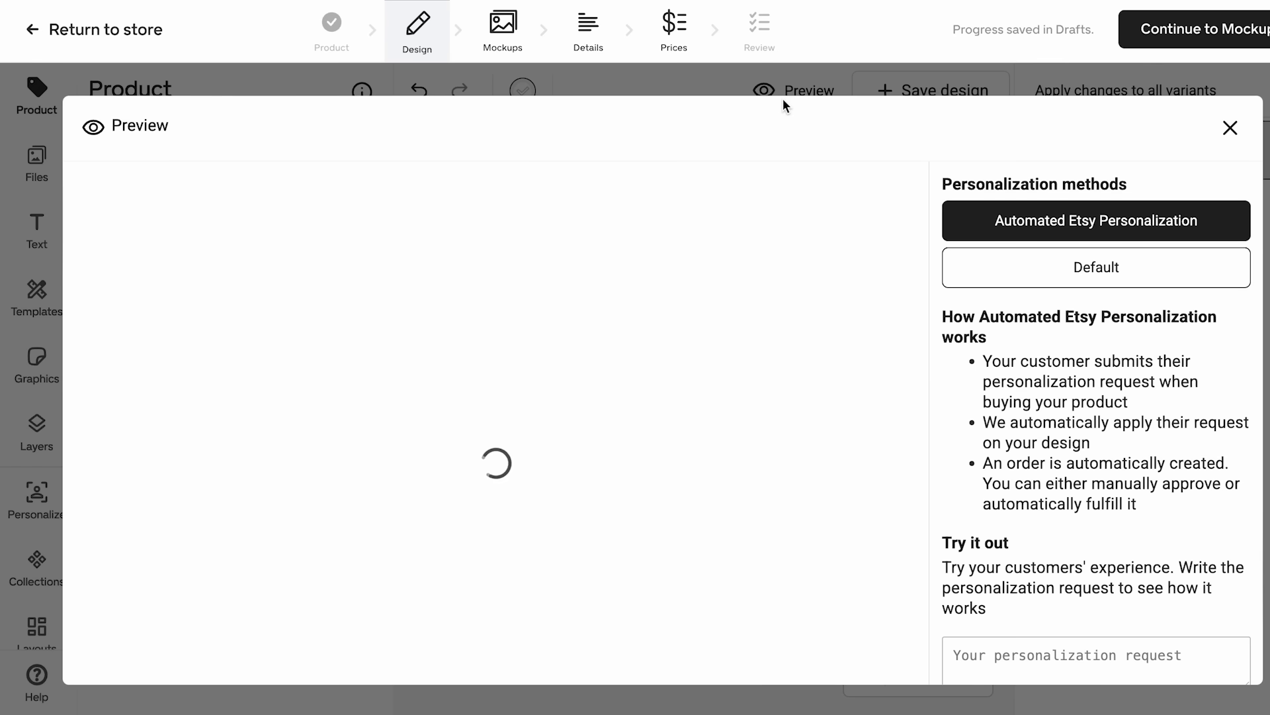
scroll(804, 202, down, 1)
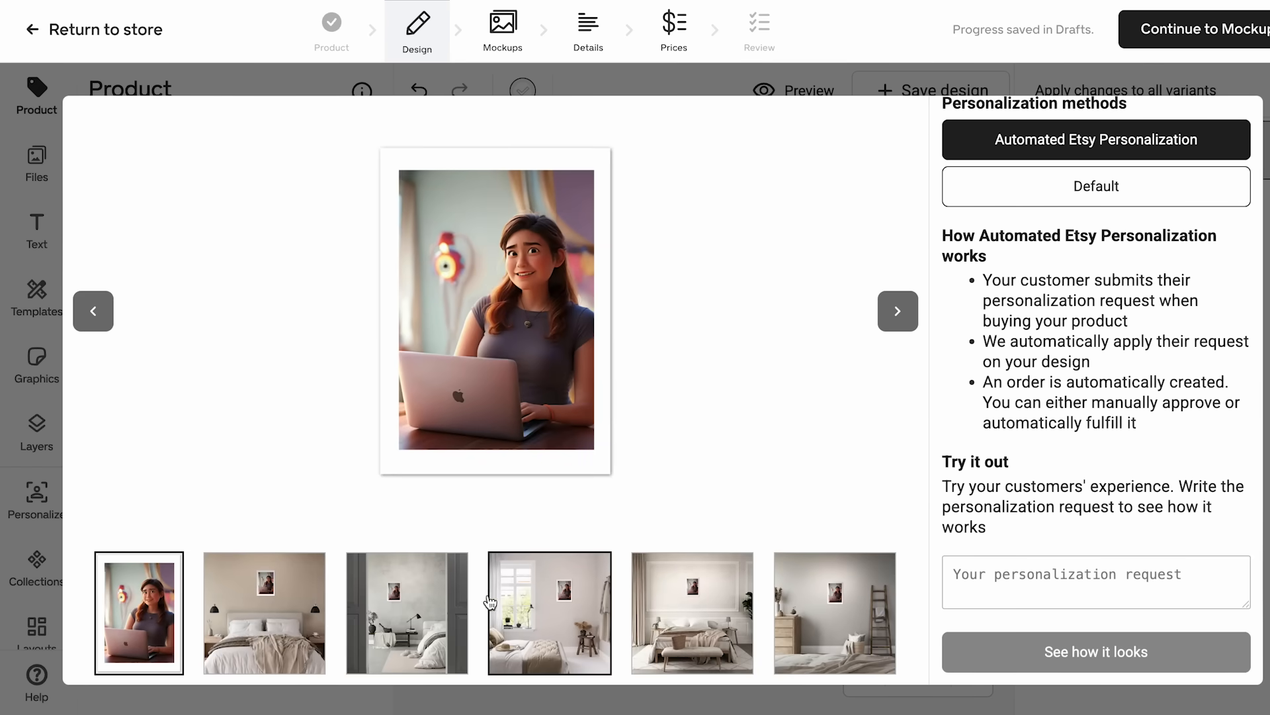
click(903, 308)
click(900, 310)
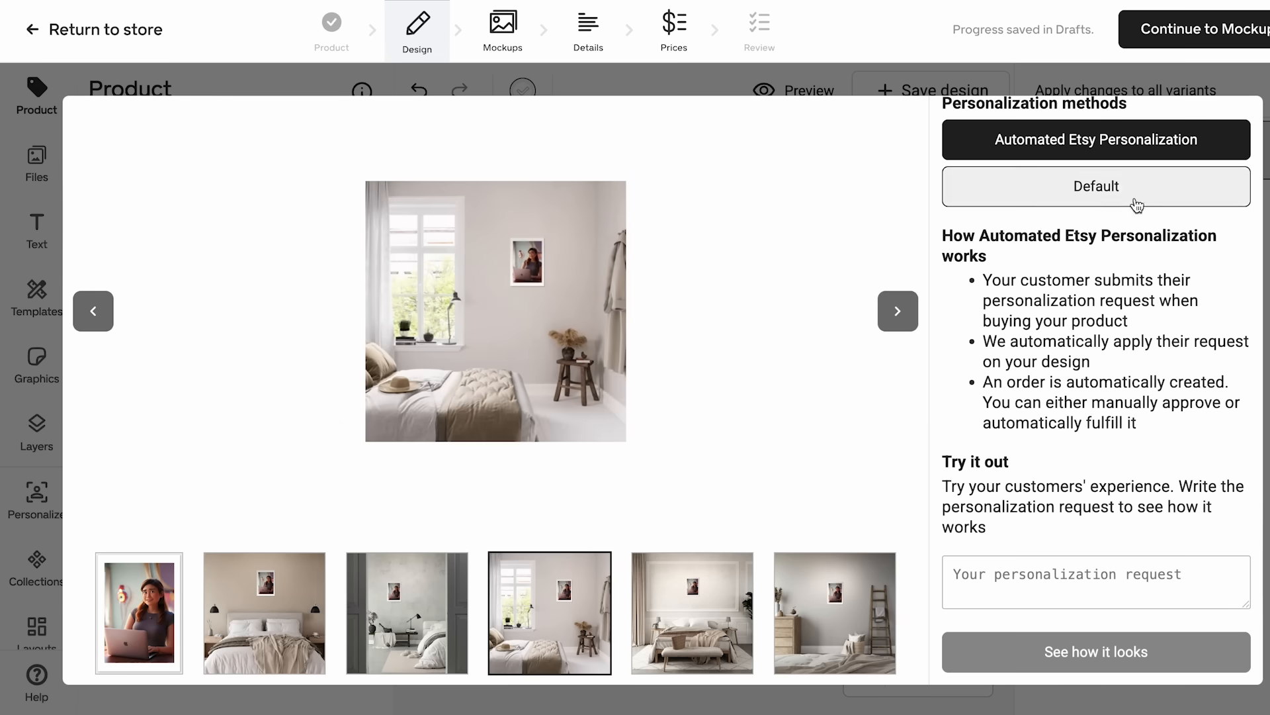
scroll(890, 391, up, 1)
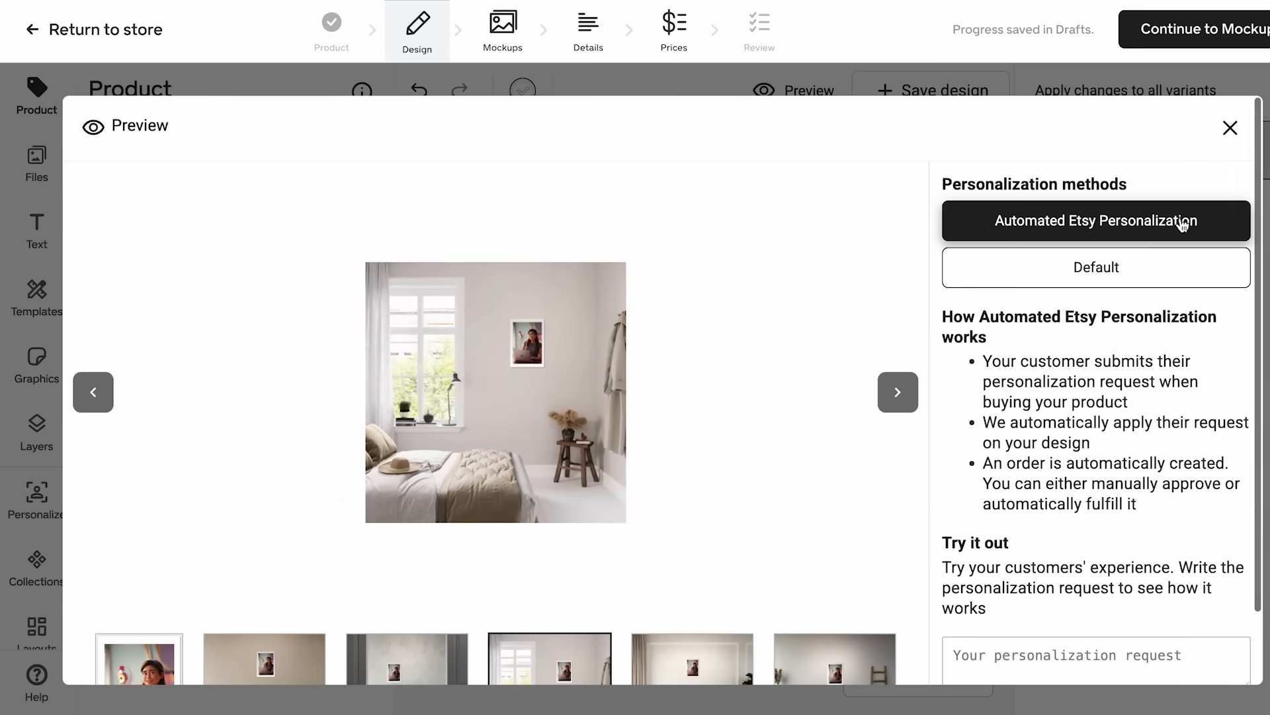
click(1230, 127)
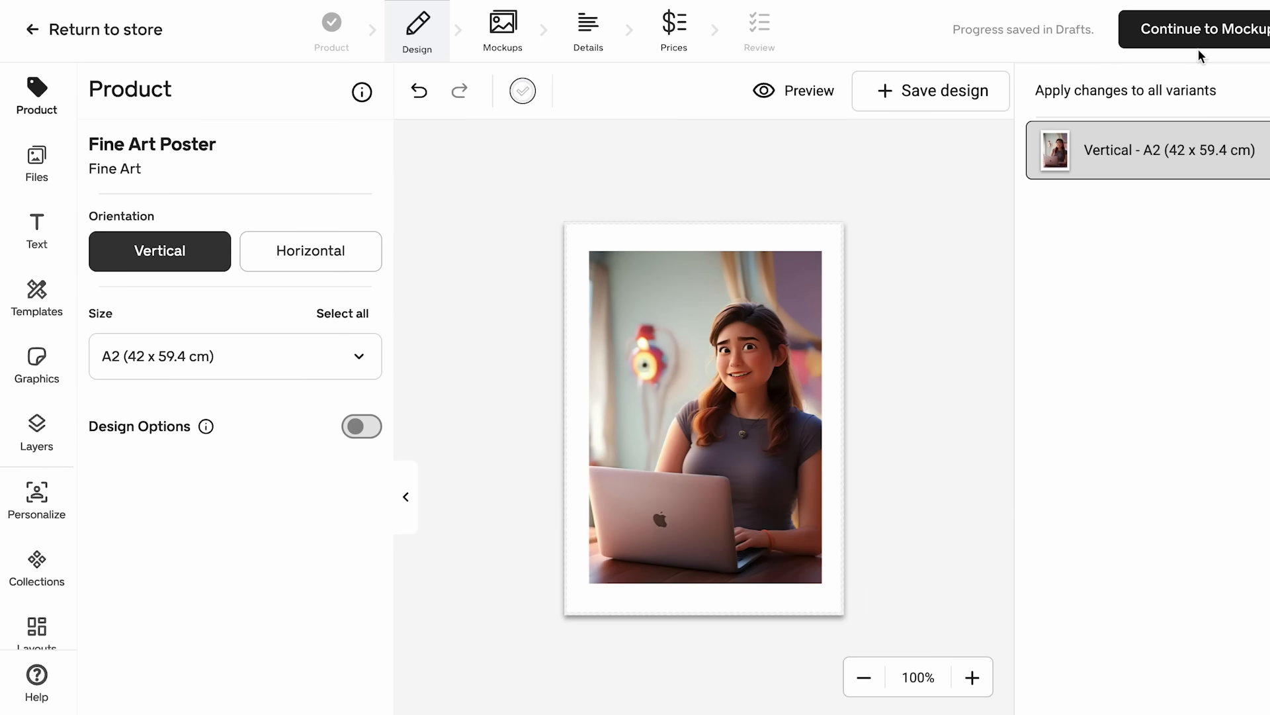
- Continue to the mockups stage and replace the white-background mockup with the light grey close-up as the only selected image
click(1133, 45)
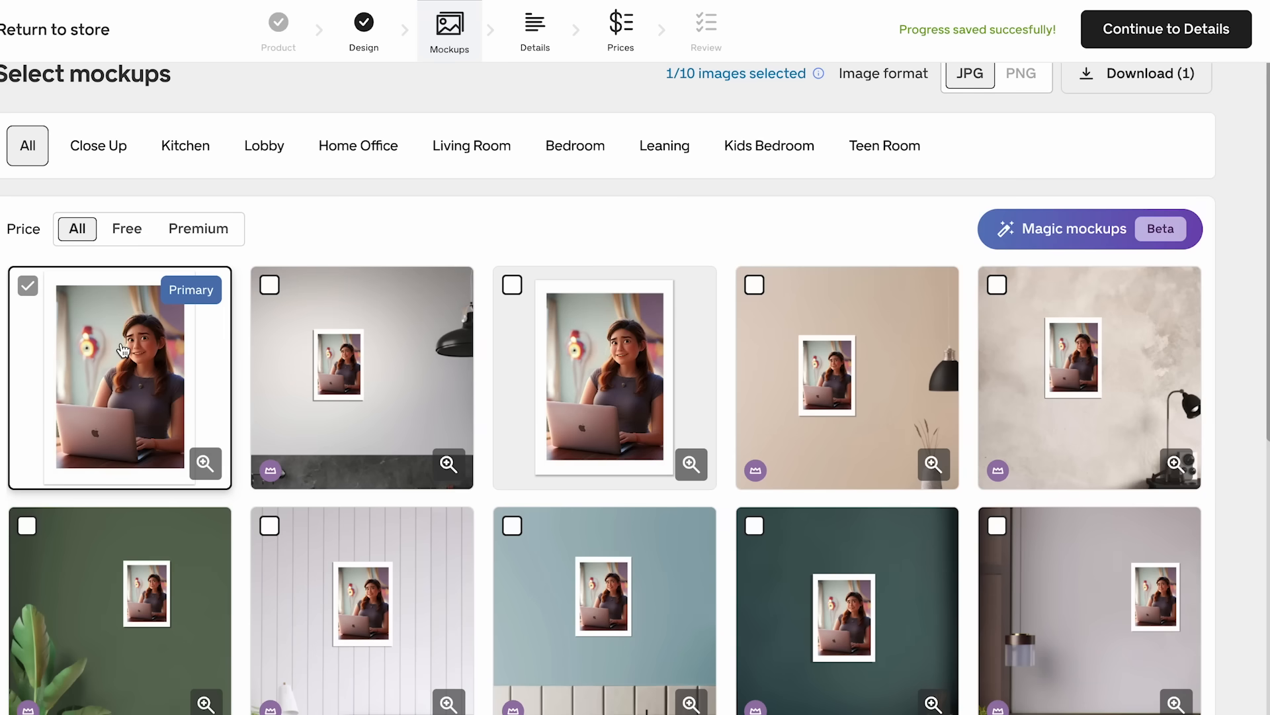
click(598, 336)
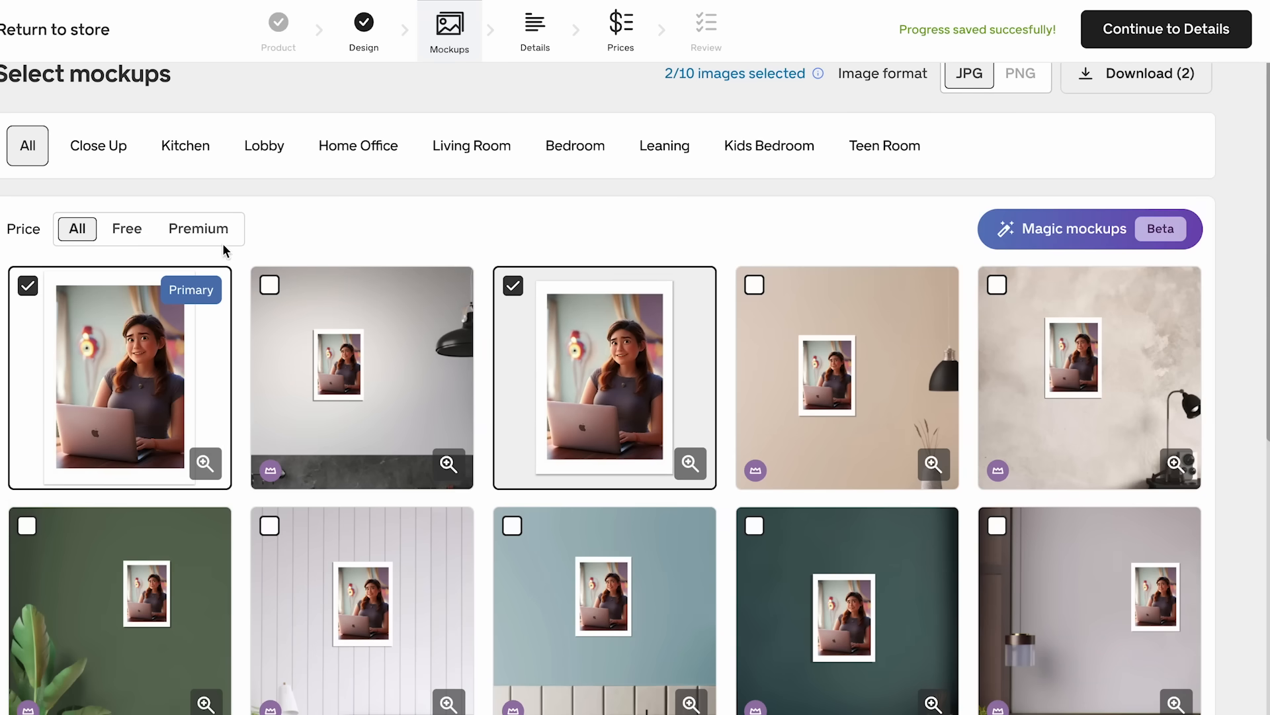
click(28, 286)
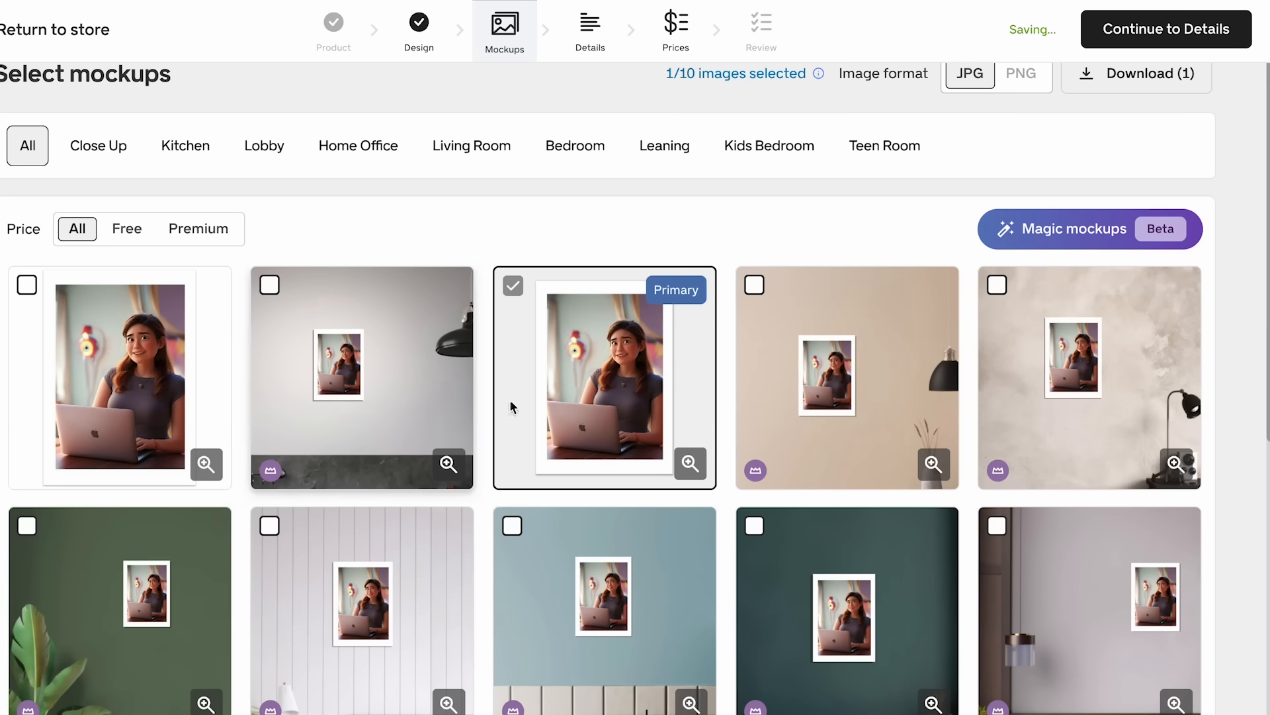
- Generate a Magic Mockup with the Cozy room scene style and add it to the product's mockups
scroll(509, 399, down, 3)
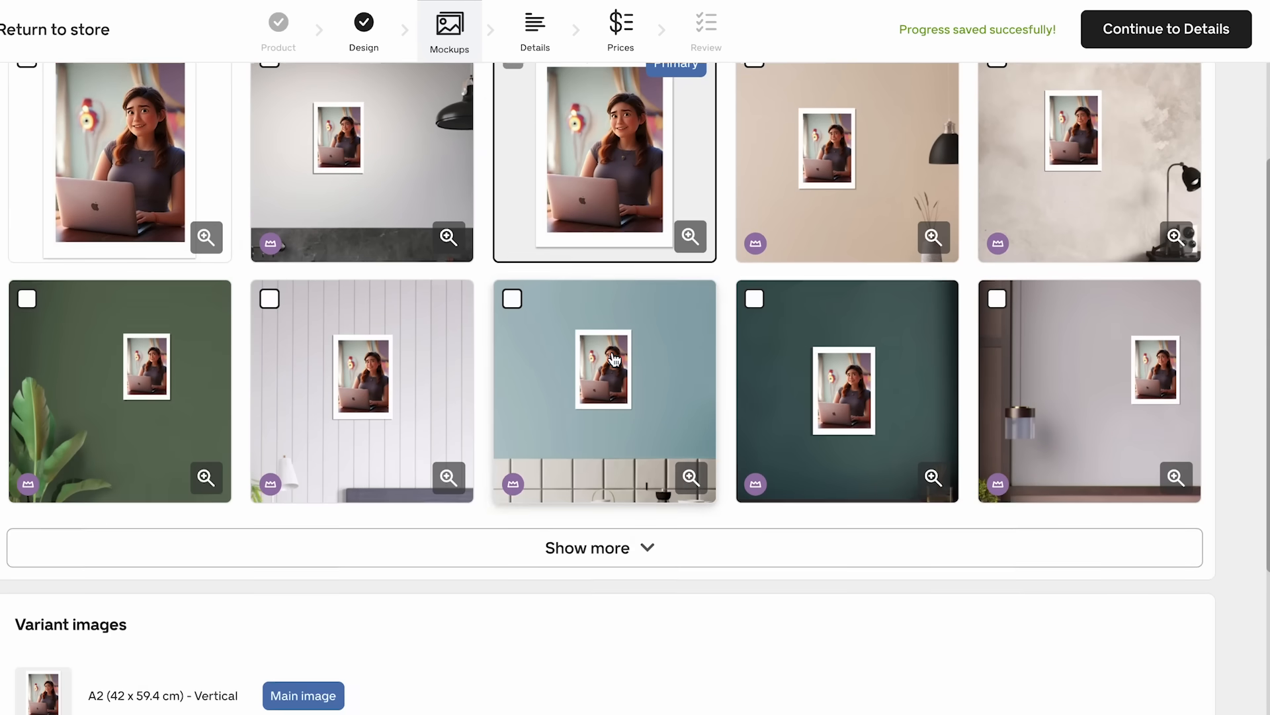
scroll(614, 358, up, 3)
scroll(612, 397, down, 1)
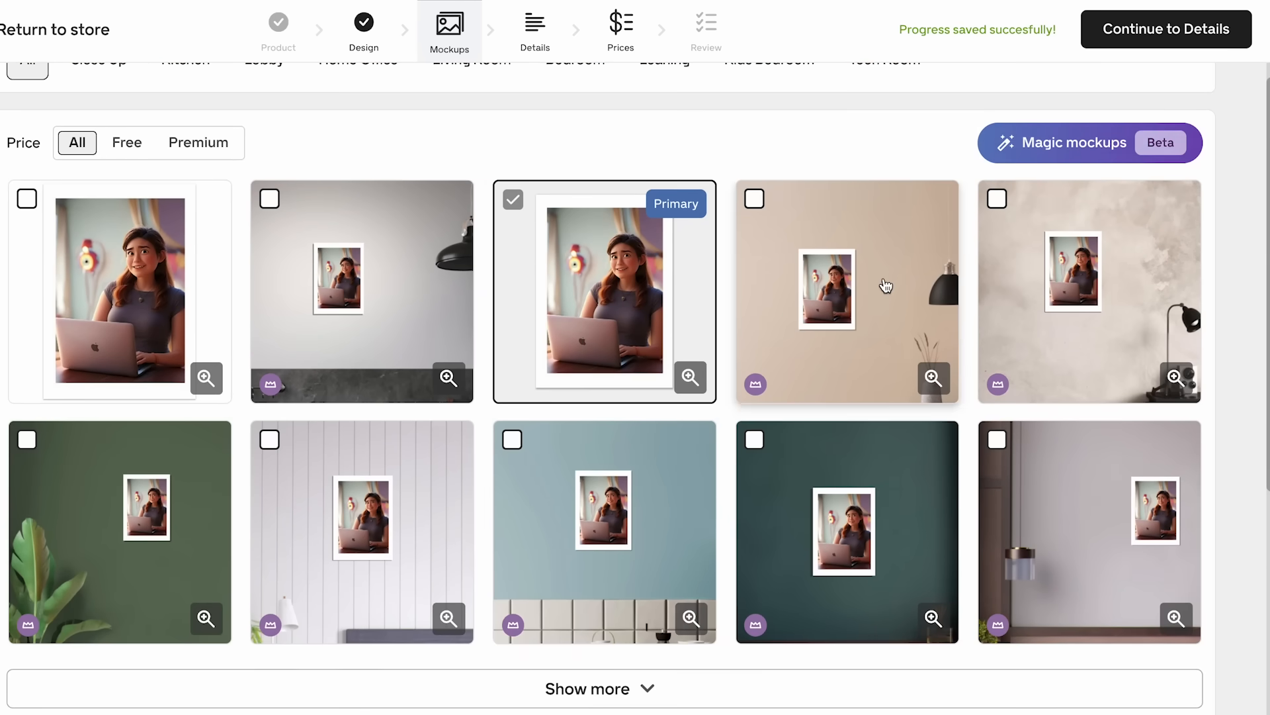
scroll(886, 285, up, 1)
scroll(956, 264, up, 1)
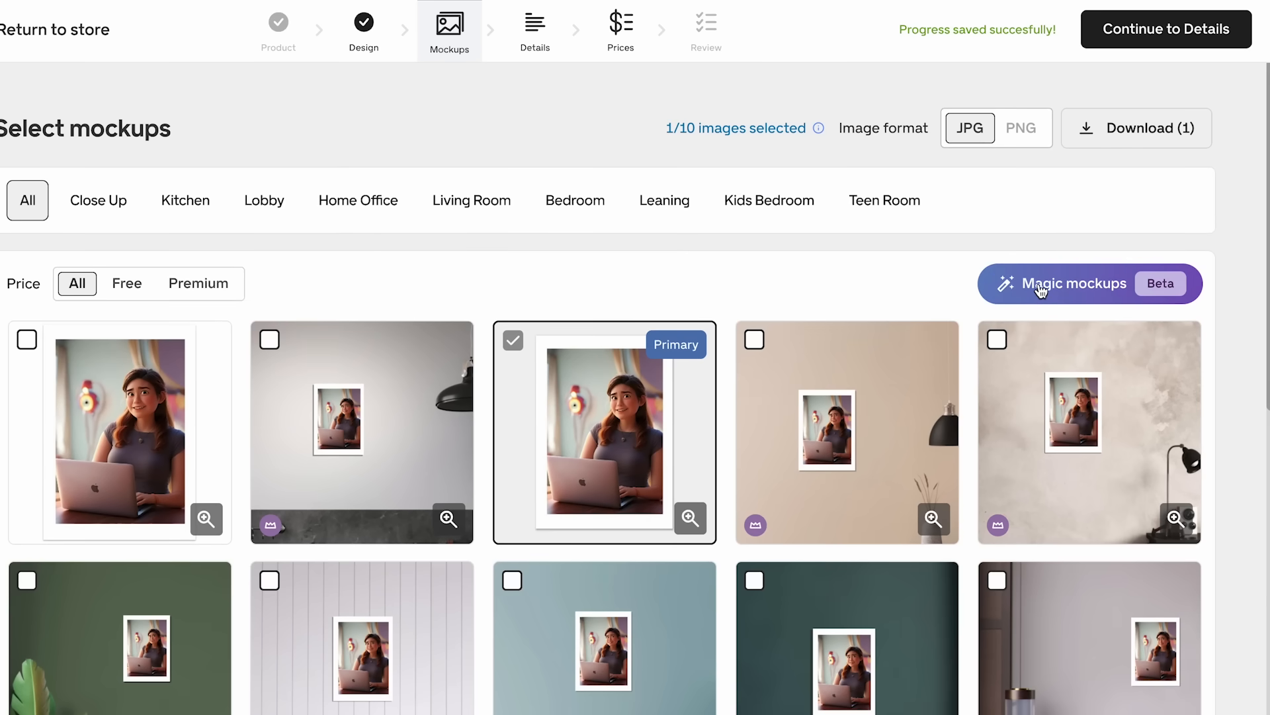
click(1009, 293)
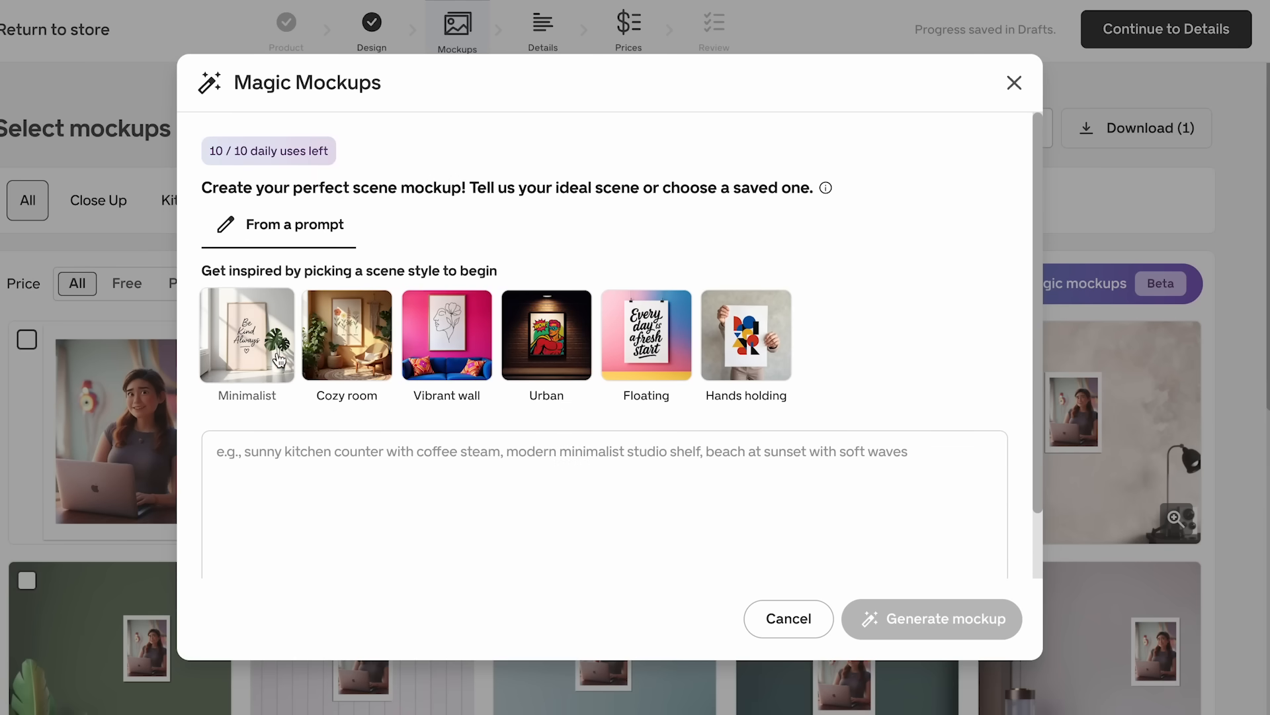
click(344, 339)
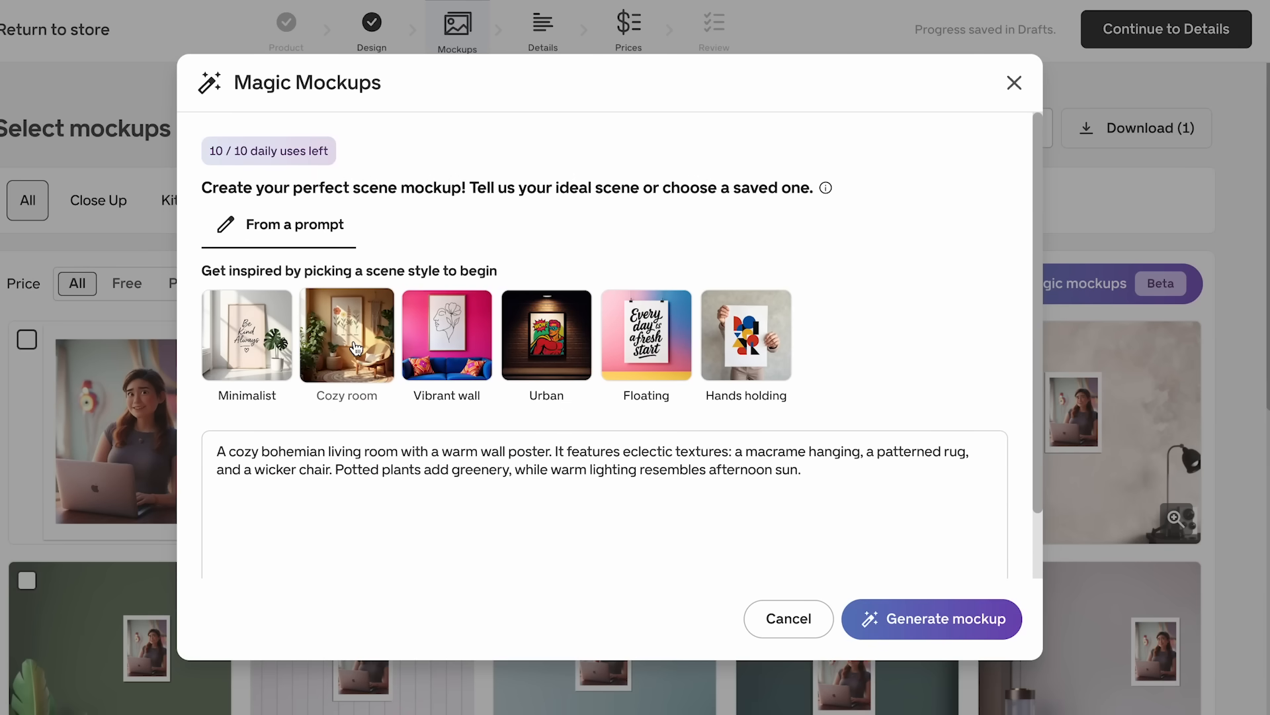
scroll(430, 384, down, 2)
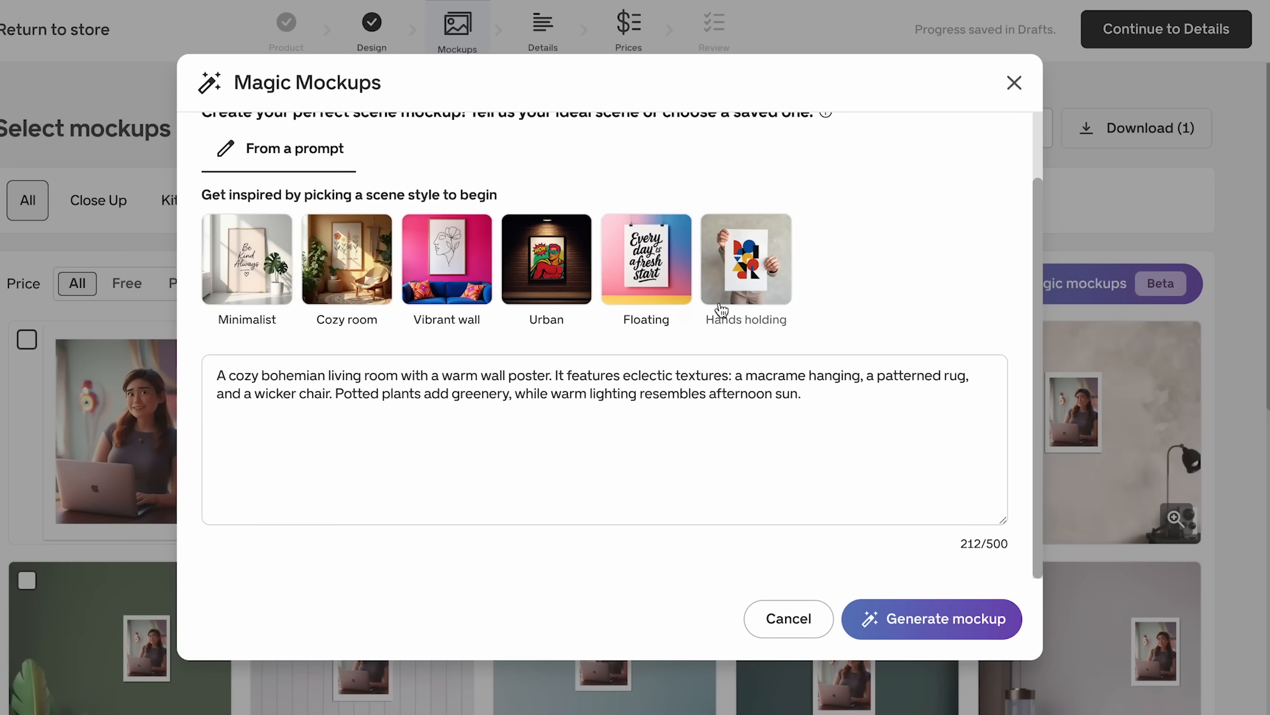
click(892, 622)
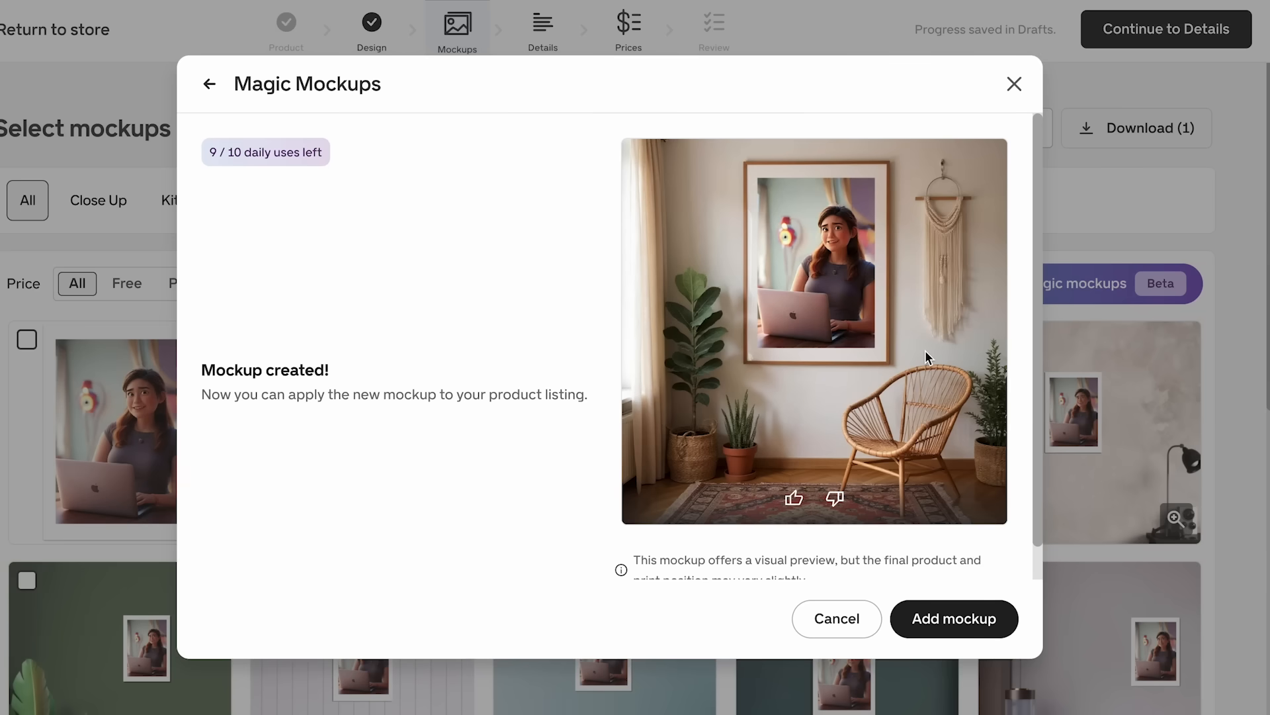
scroll(927, 390, down, 1)
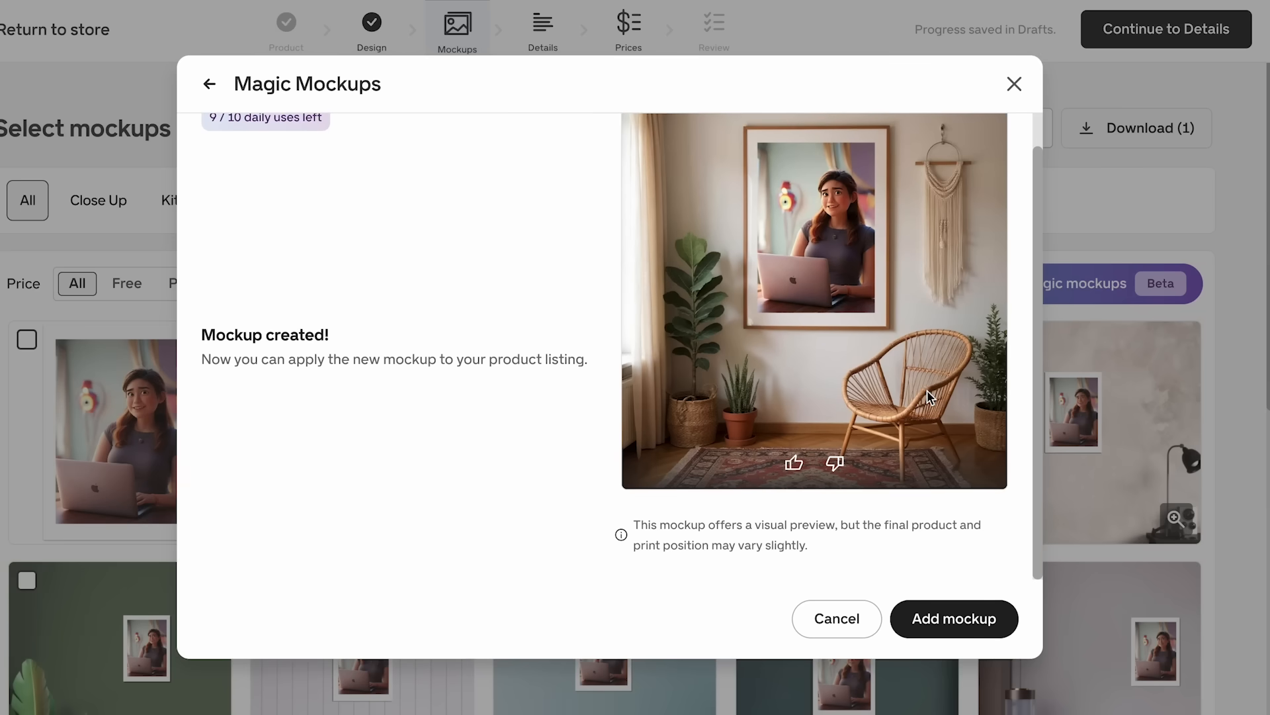
click(940, 622)
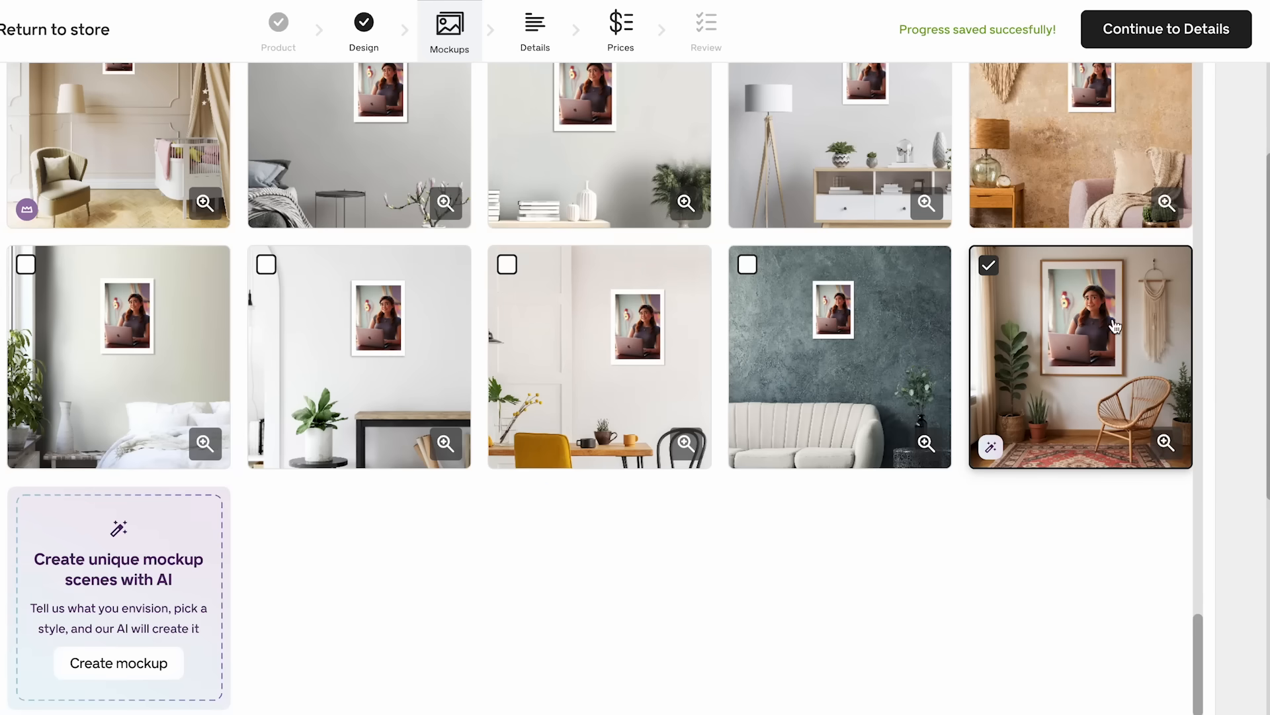
- Look through the full mockup gallery, from the added cozy room scene back up to the primary image
scroll(902, 321, up, 5)
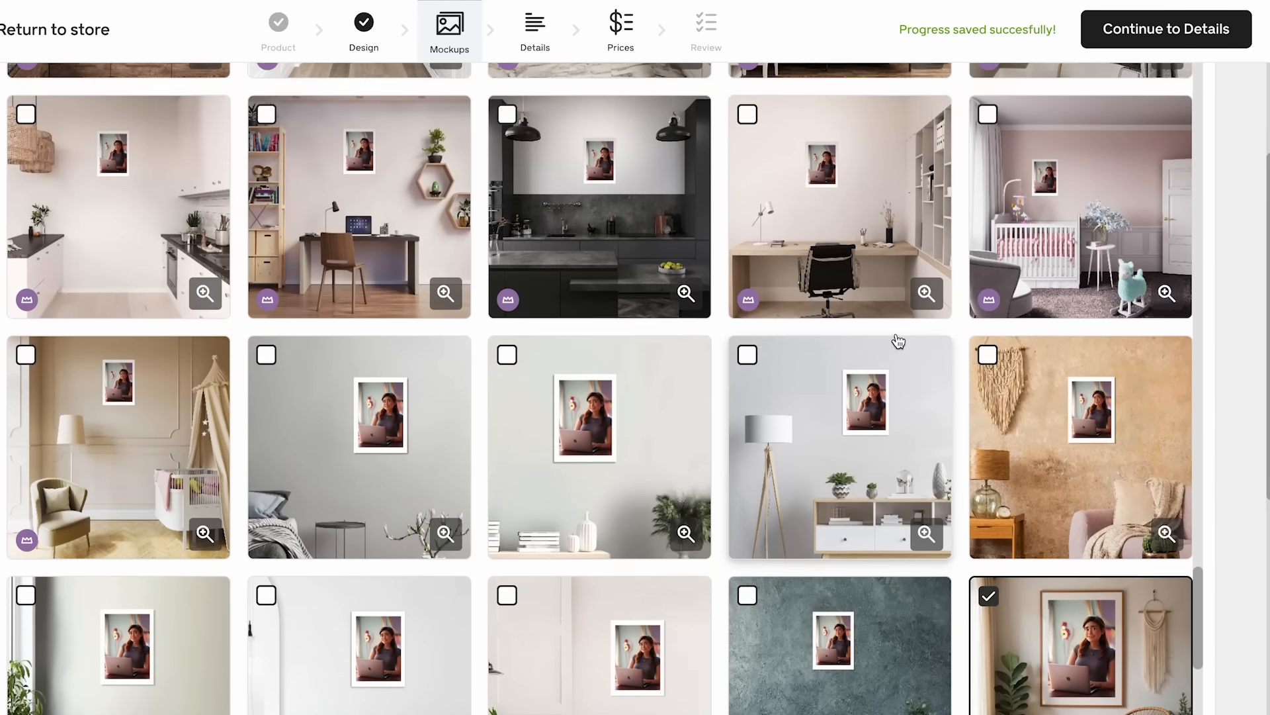
scroll(676, 414, down, 5)
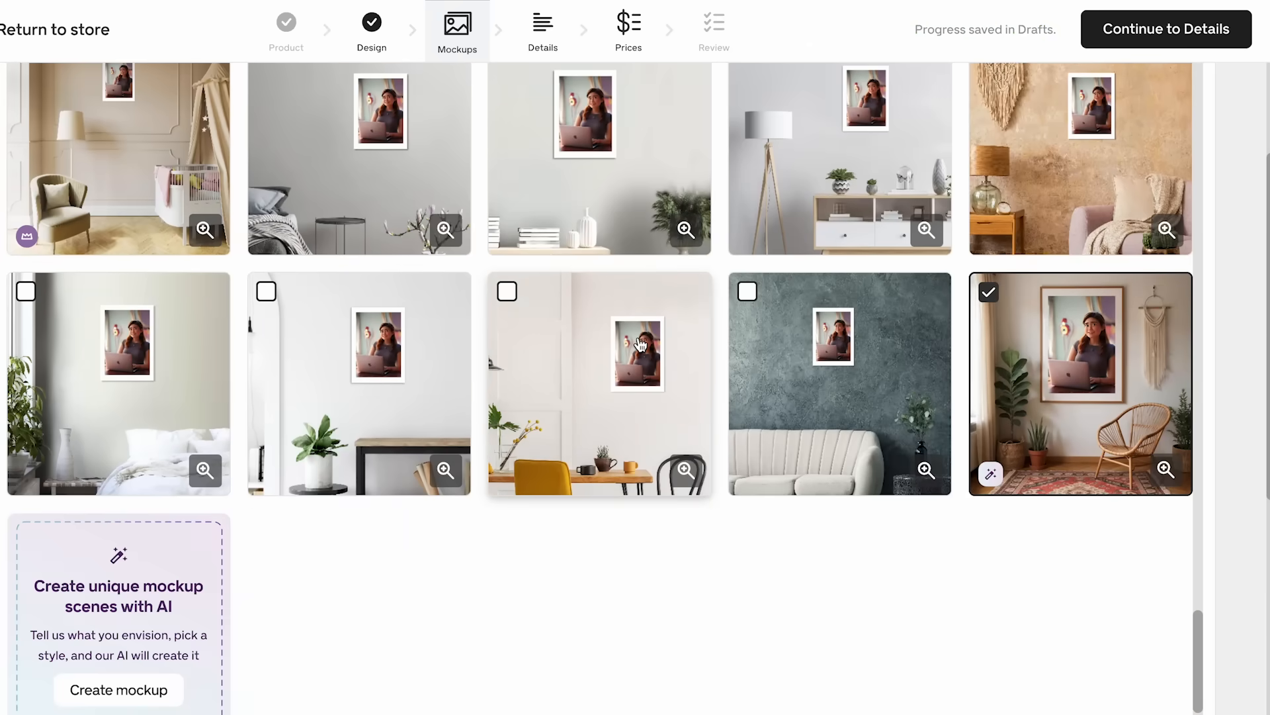
scroll(640, 339, up, 1)
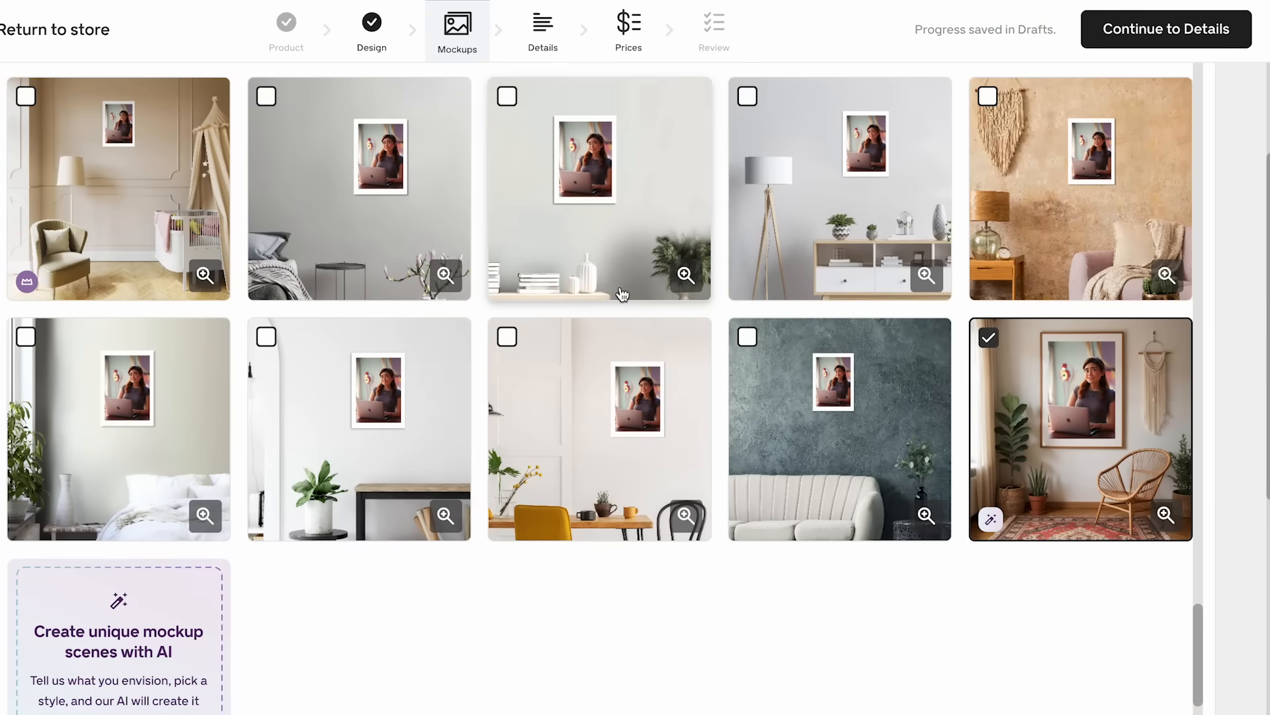
scroll(623, 294, up, 20)
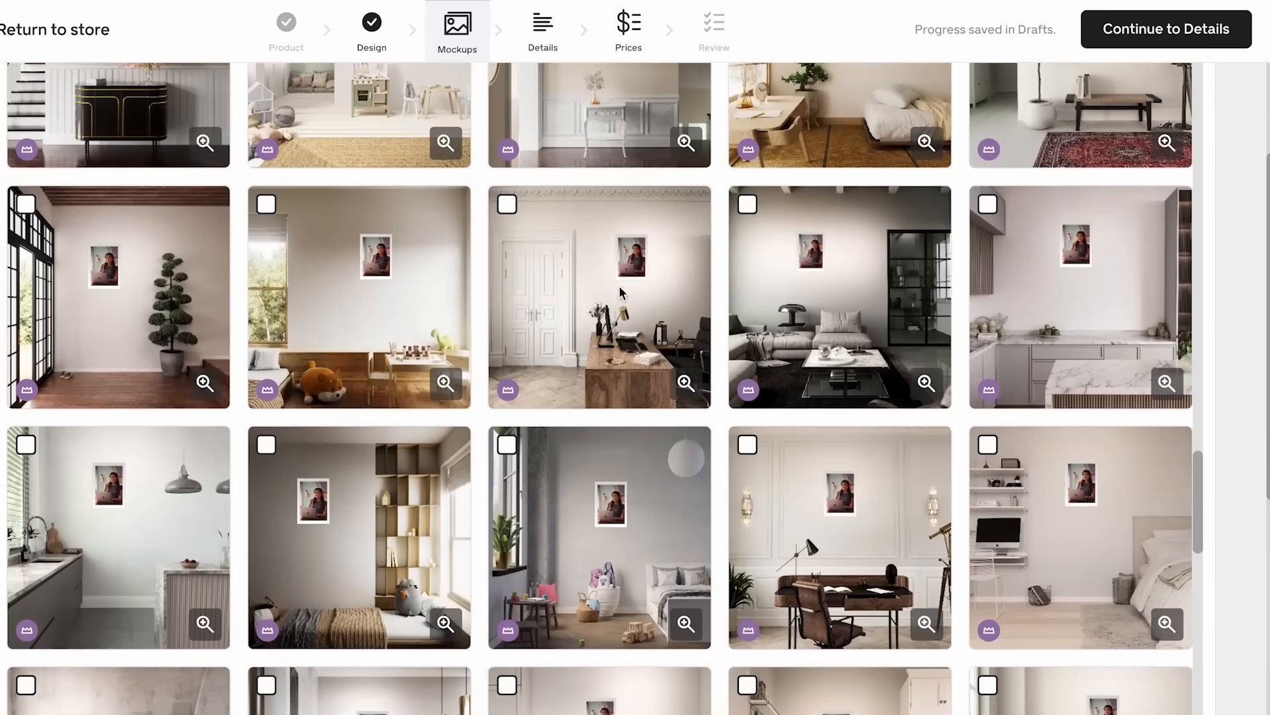
scroll(622, 294, up, 20)
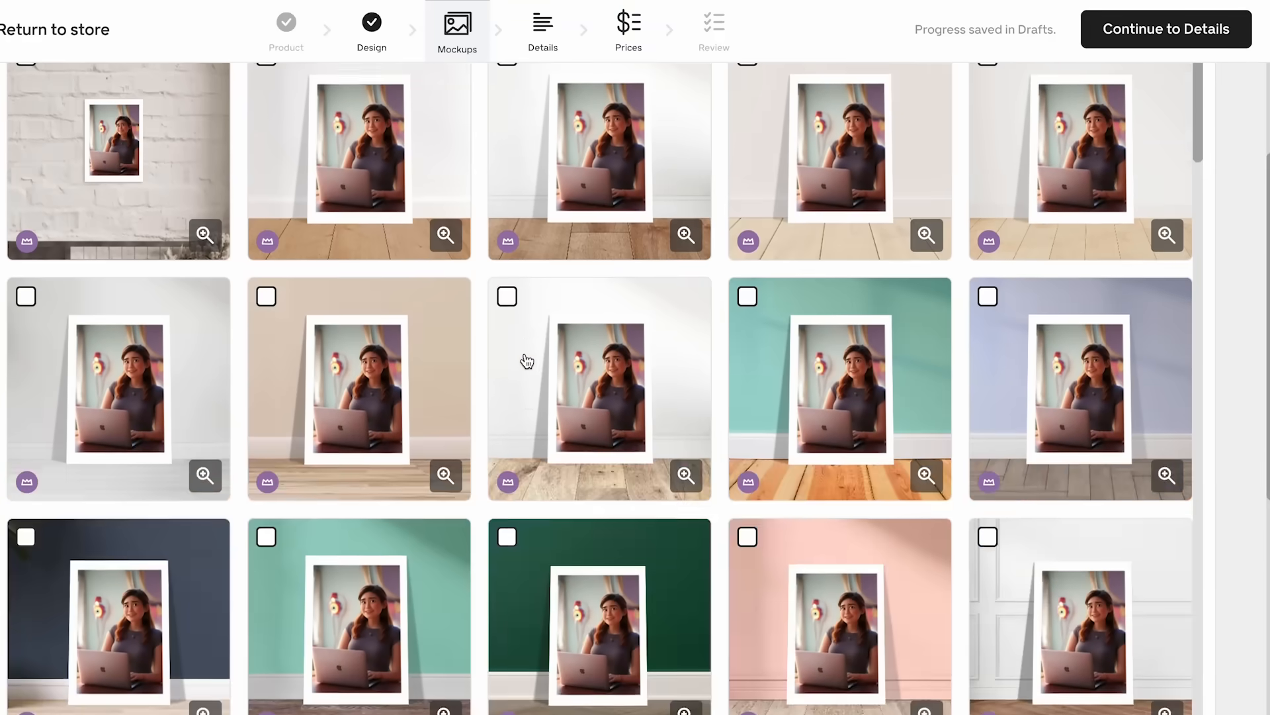
scroll(527, 361, up, 10)
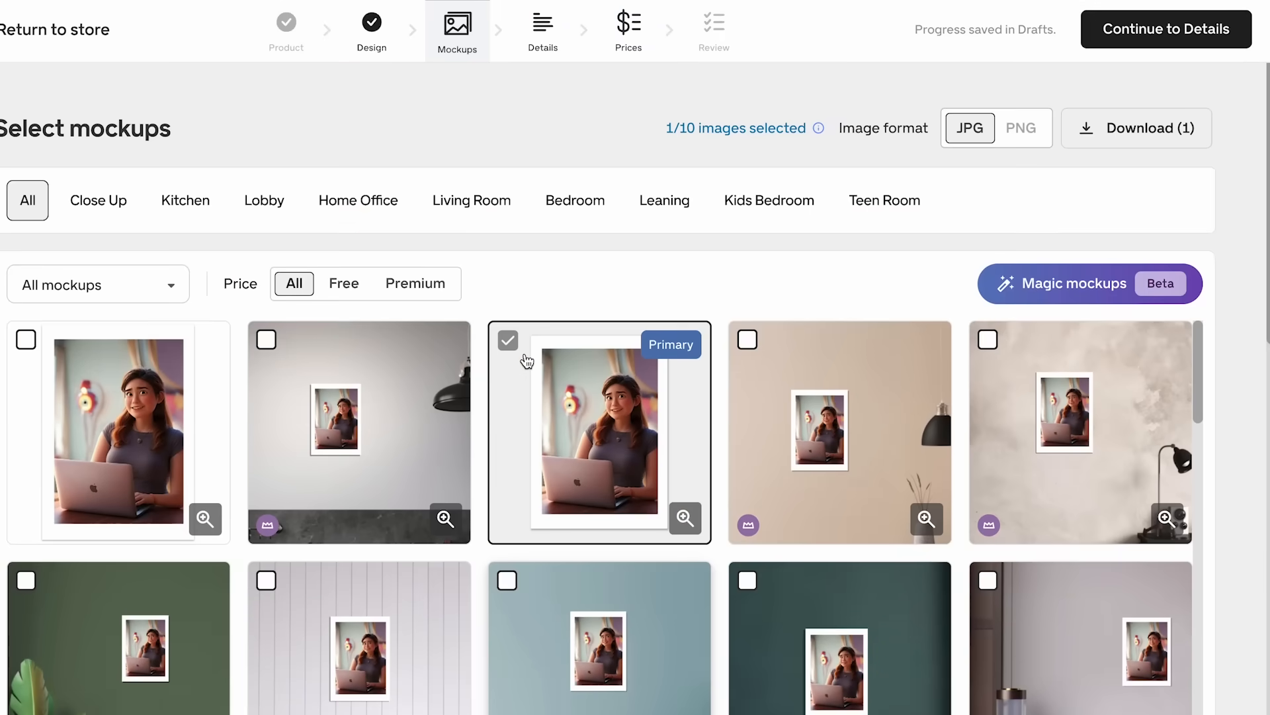
mouse_move(645, 355)
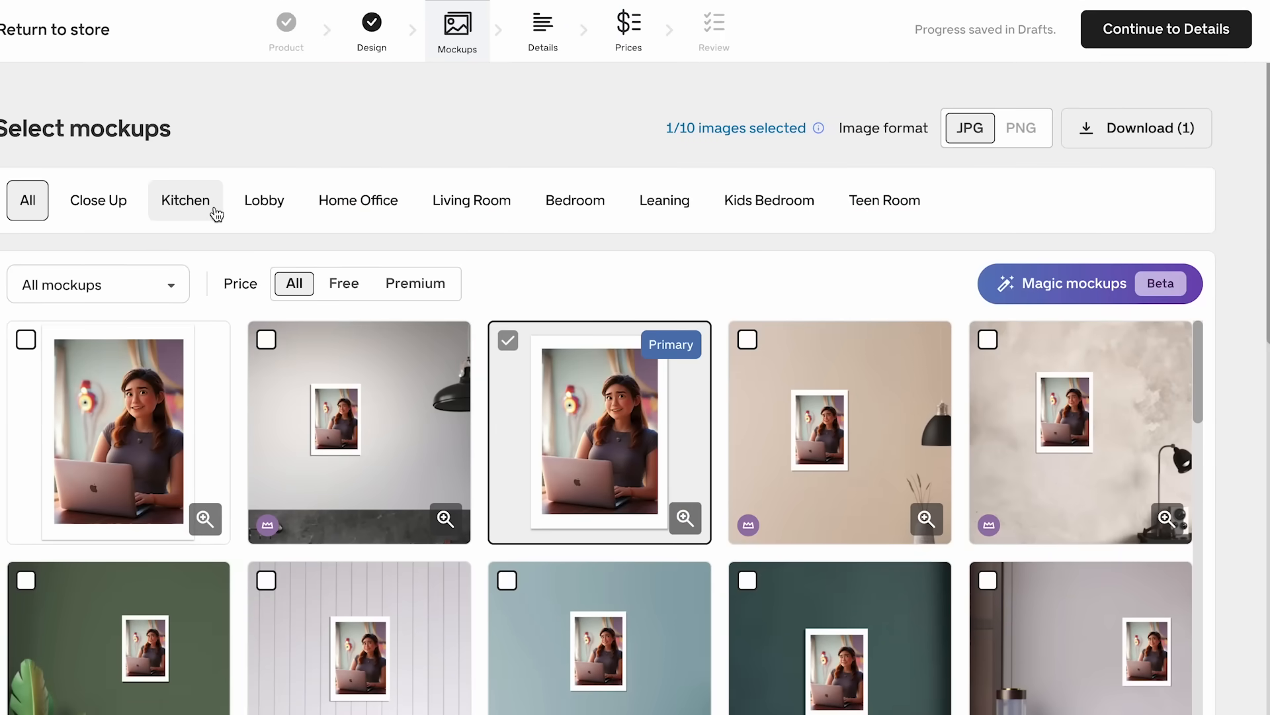
- Browse the mockups by category: Bedroom, Leaning, Kids Bedroom, Teen Room, Living Room and Close Up
click(575, 204)
click(667, 210)
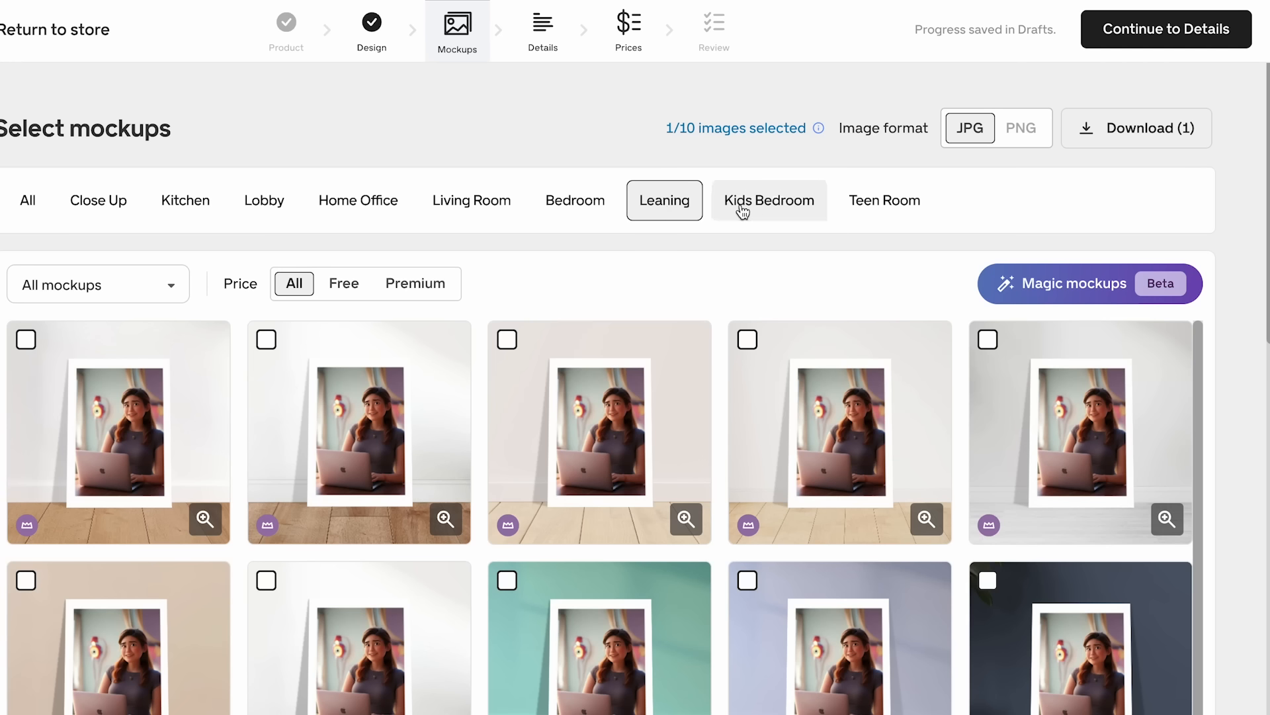
click(741, 209)
click(857, 206)
click(490, 205)
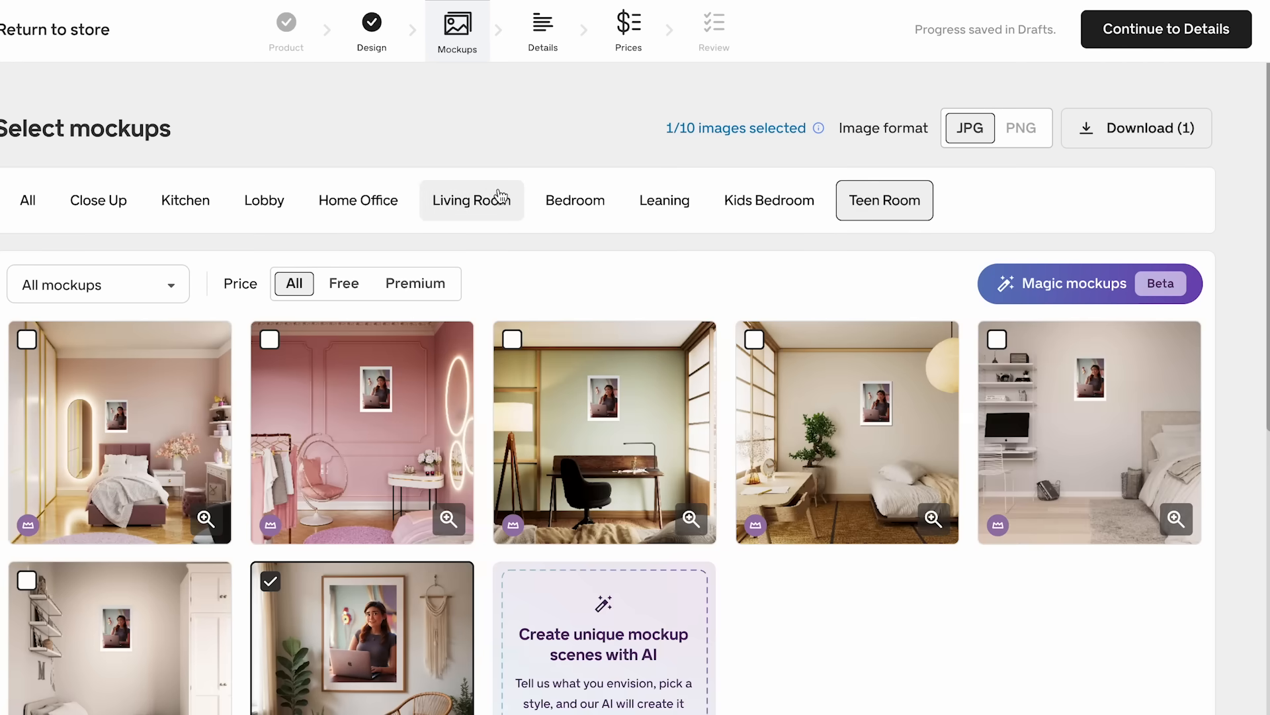
scroll(519, 343, down, 1)
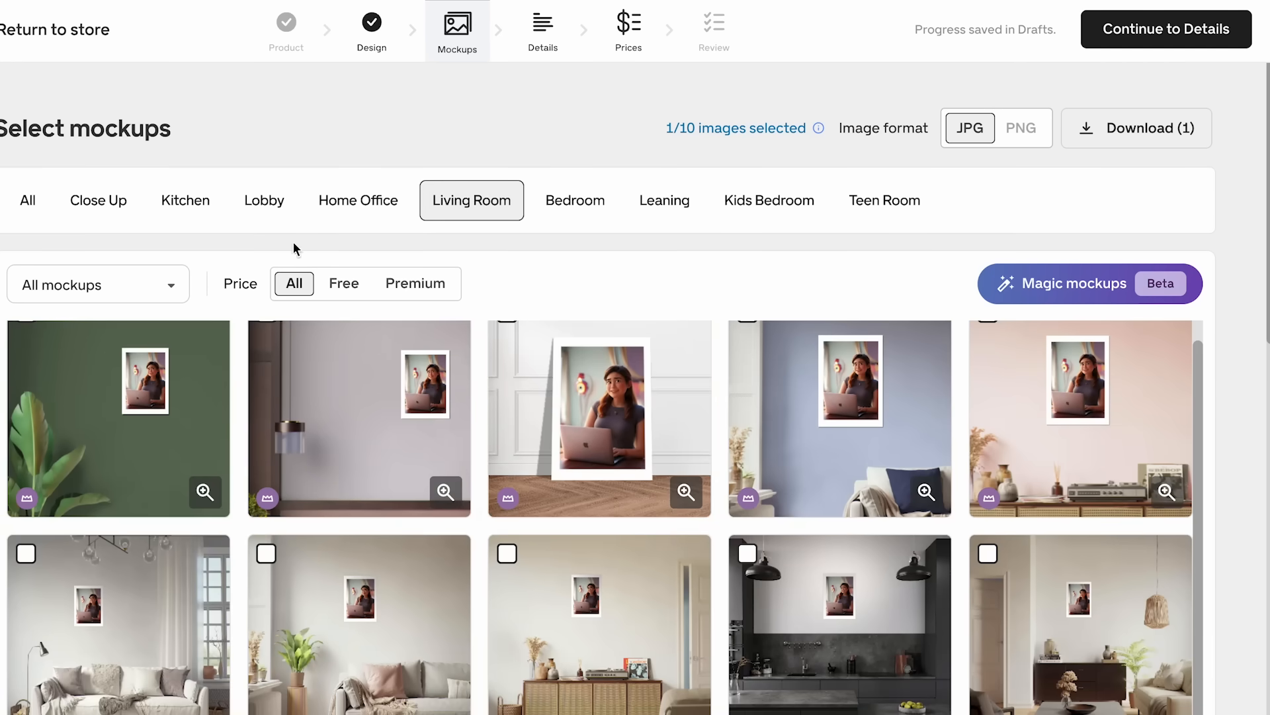
click(96, 207)
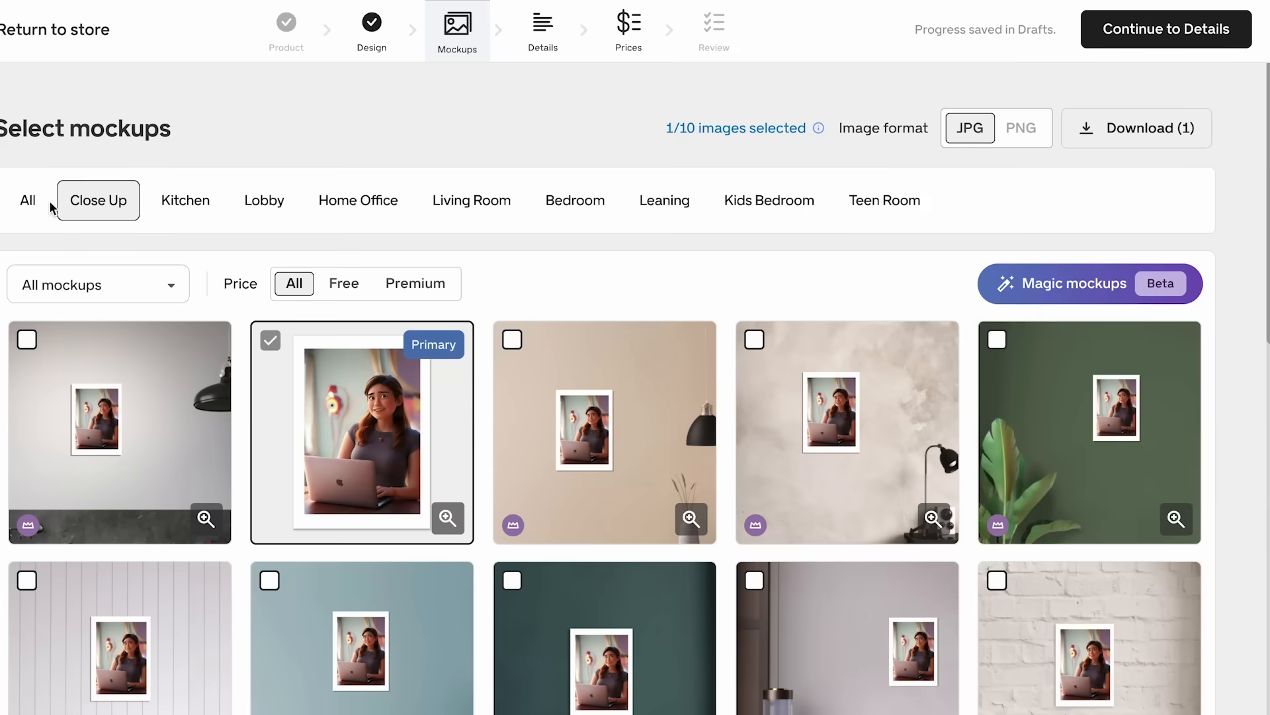
- Continue to the details stage and generate listing text with AI from the pasted "Pixar Style Custom Portrait from Photo, Cartoon Couple Drawing, Personalized ..." description
mouse_move(755, 529)
click(1161, 35)
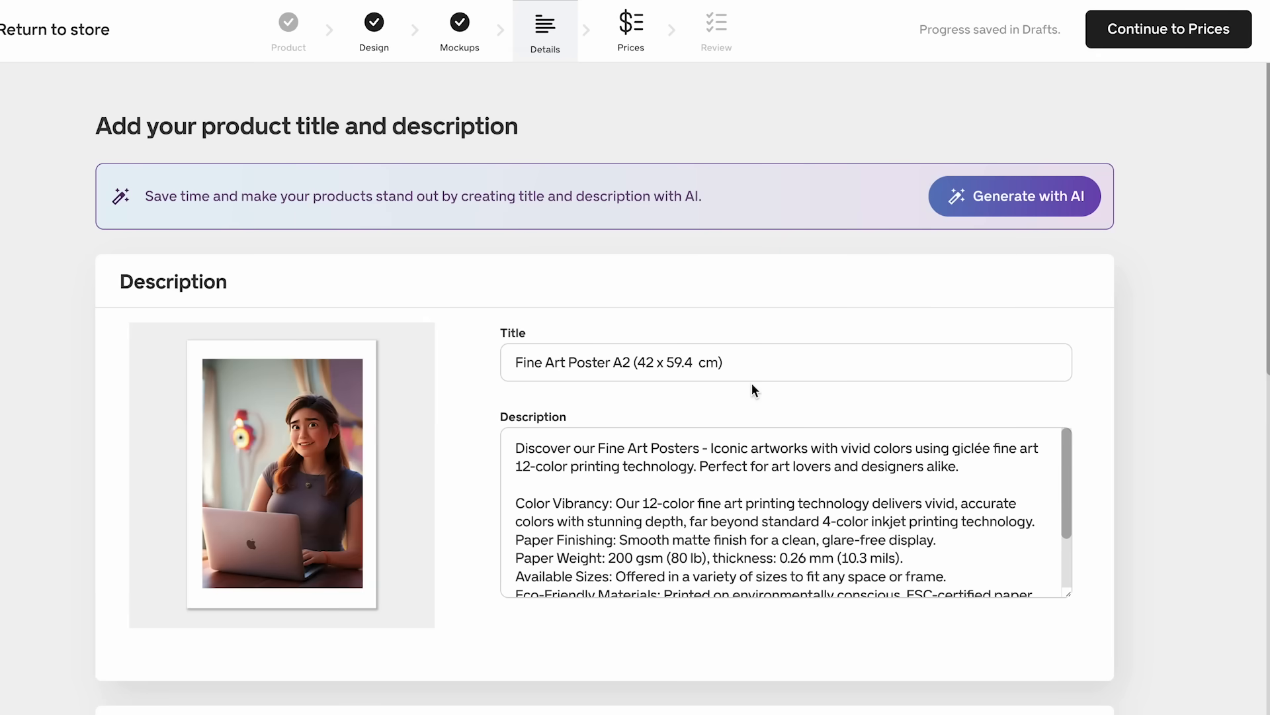
click(978, 202)
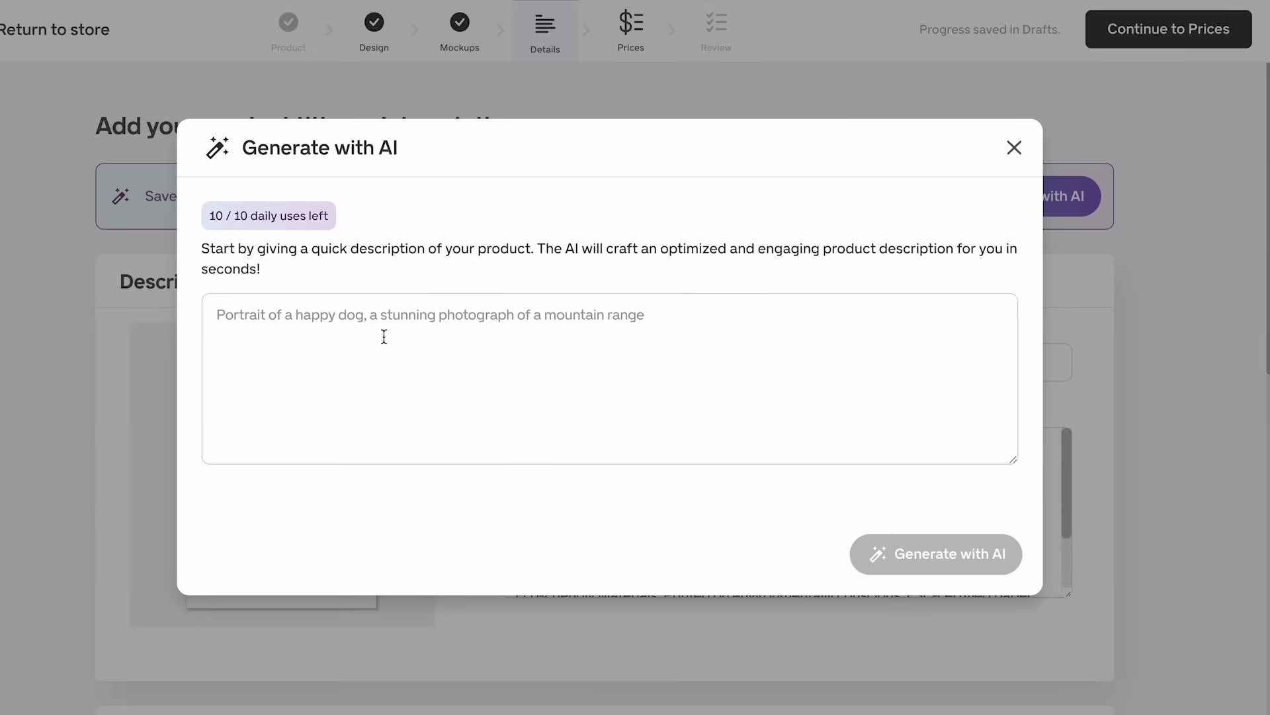
text(Pixar Style Custom Portrait from Photo, Cartoon Couple Drawing, Personalized Gift, Cartoon Portrait Animation, Digital File)
click(963, 552)
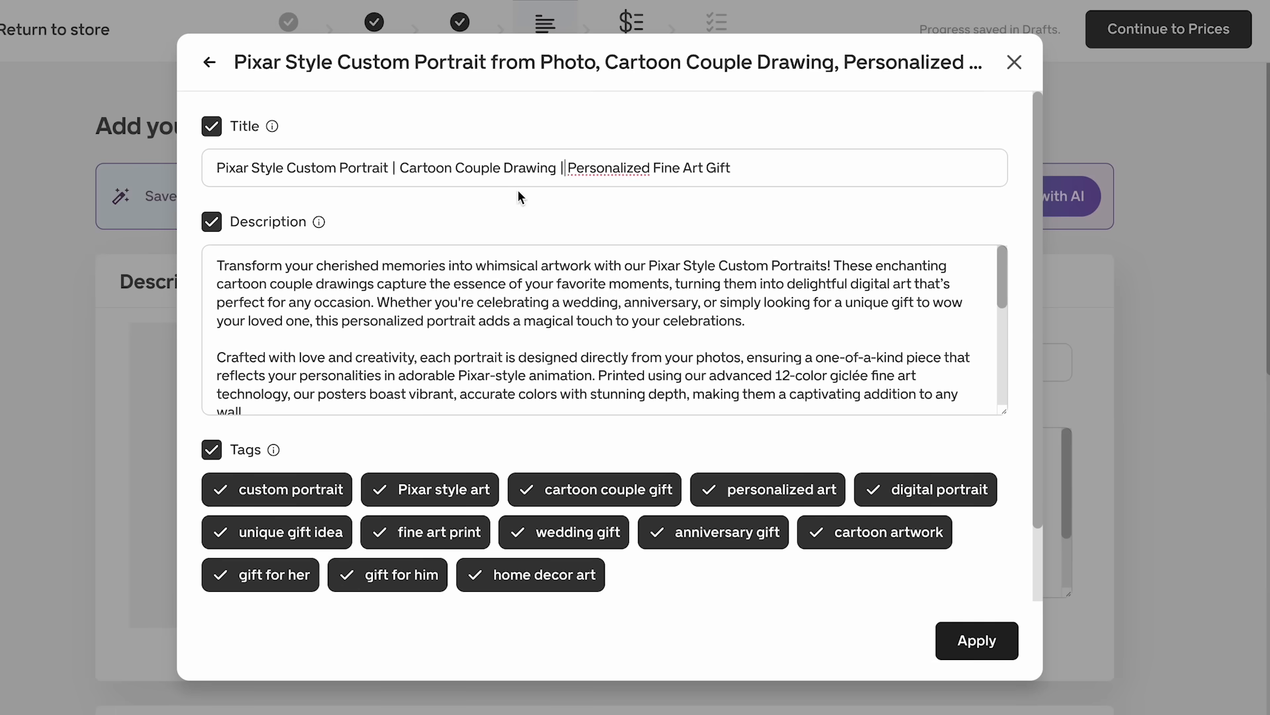
- Remove "Cartoon Couple Drawing |" from the generated title so it reads "Pixar Style Custom Portrait | Personalized Fine Art Gift"
click(566, 170)
drag(566, 170, 401, 166)
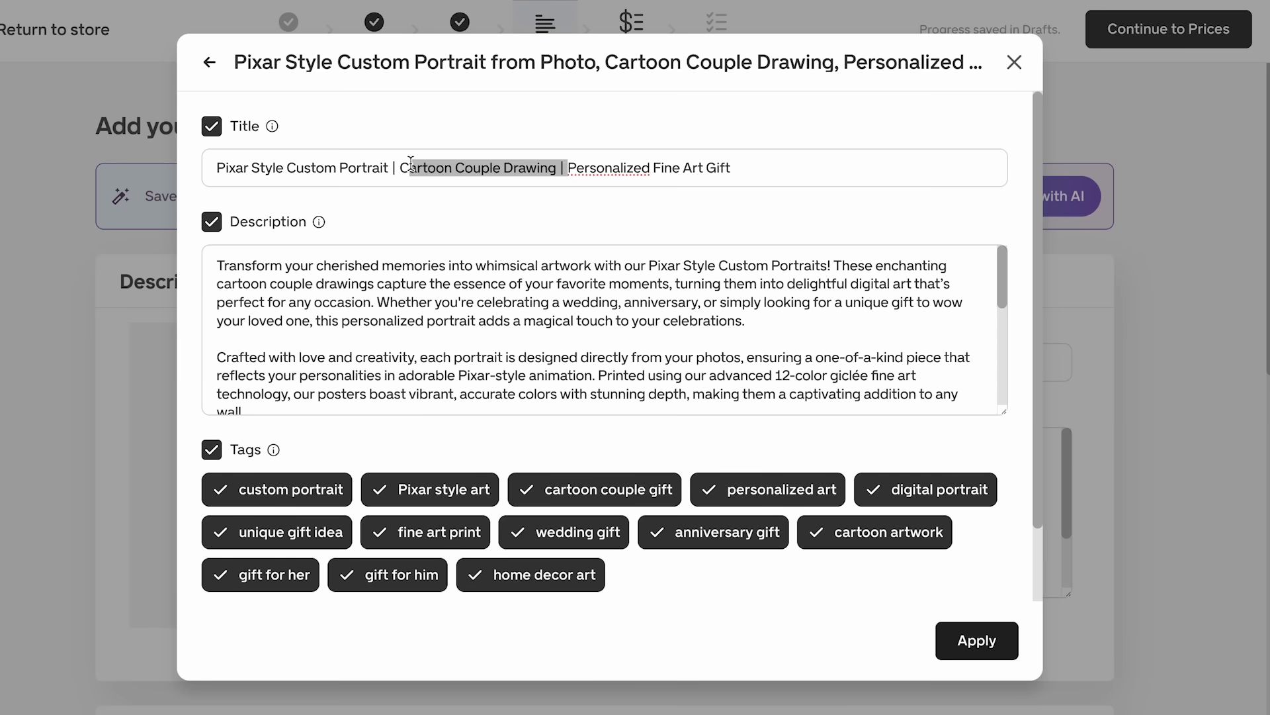
key(BackSpace)
click(480, 201)
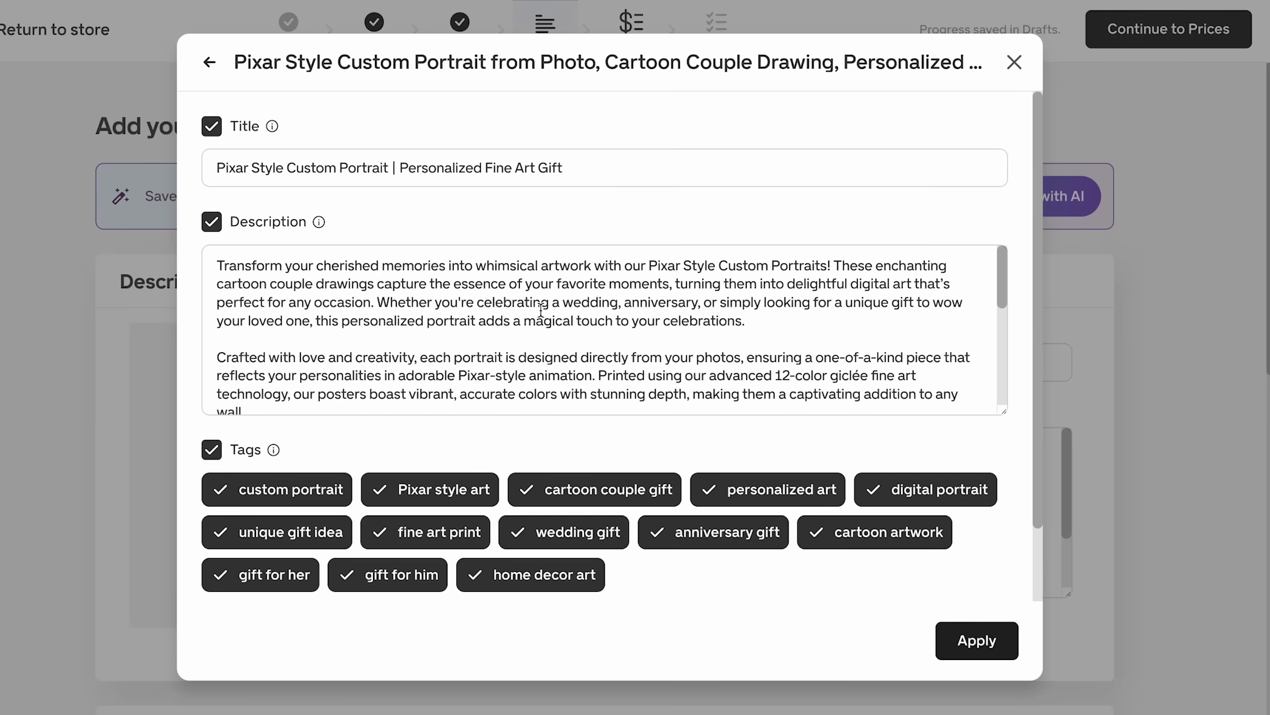
- Check the generated description, apply it with the title and all suggested tags, and look over the product's tags and visibility settings
scroll(541, 306, down, 5)
scroll(541, 309, down, 2)
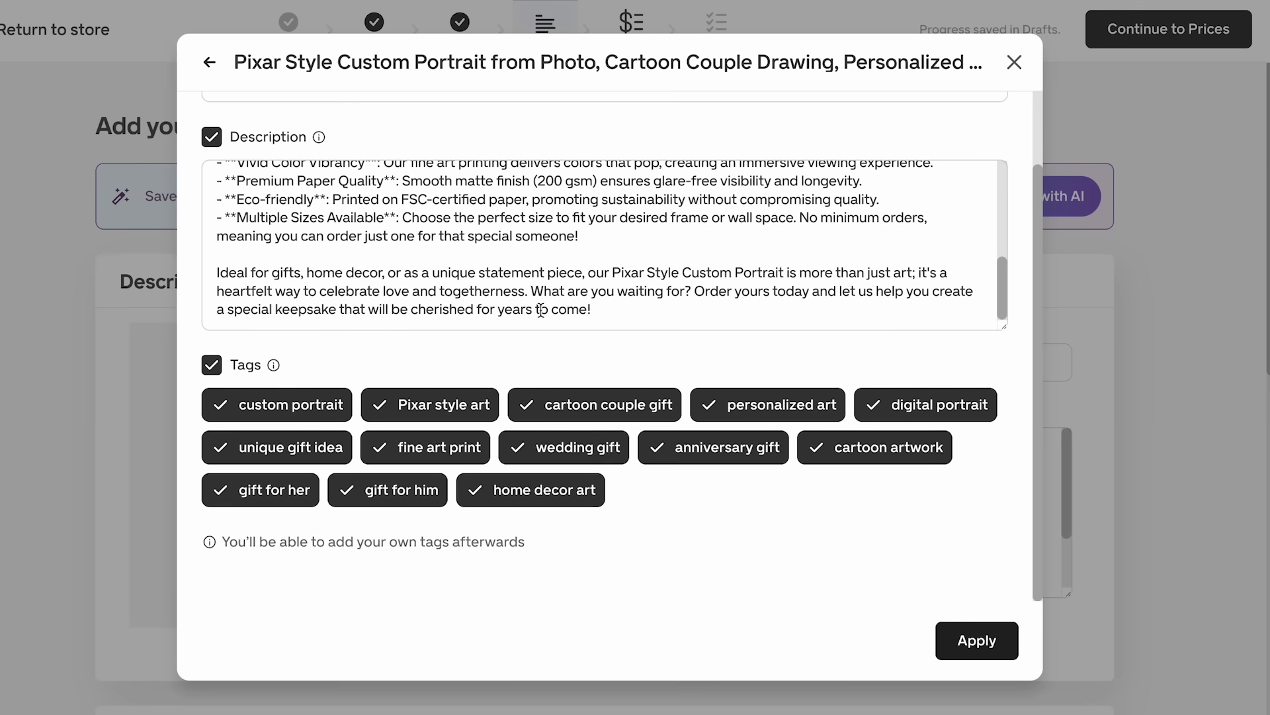
scroll(542, 309, up, 2)
scroll(556, 403, up, 2)
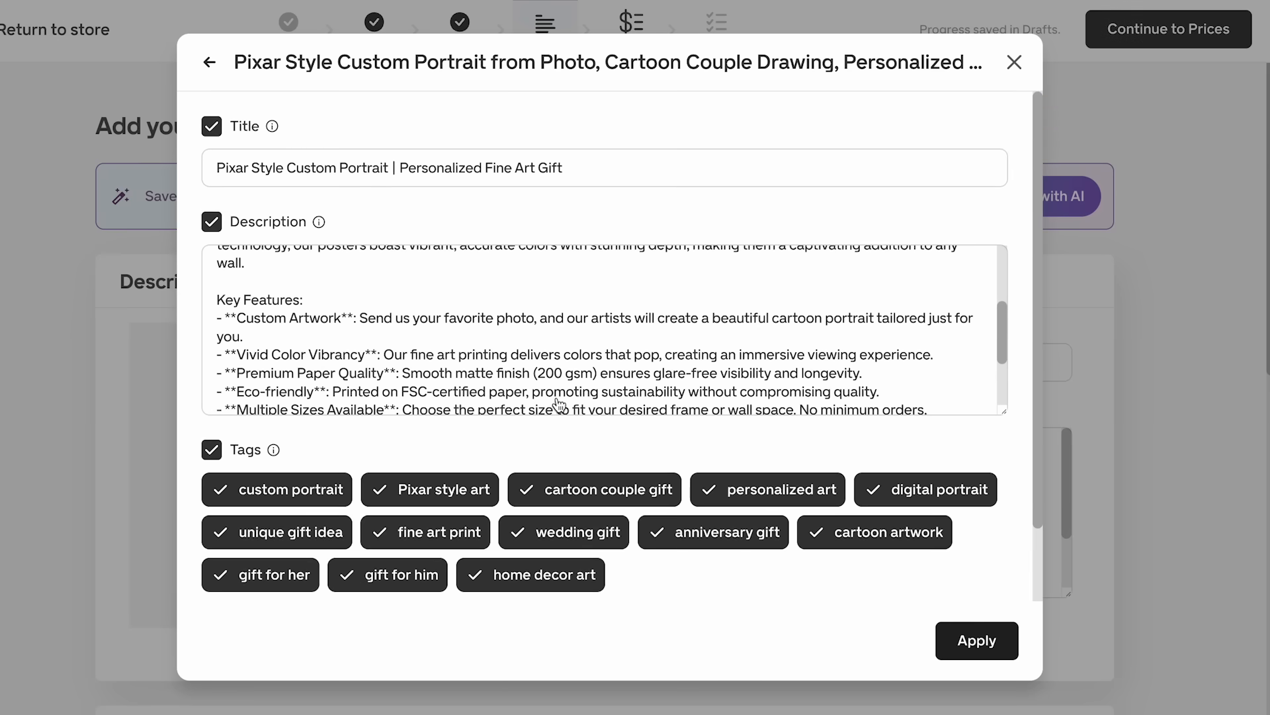
scroll(536, 354, up, 3)
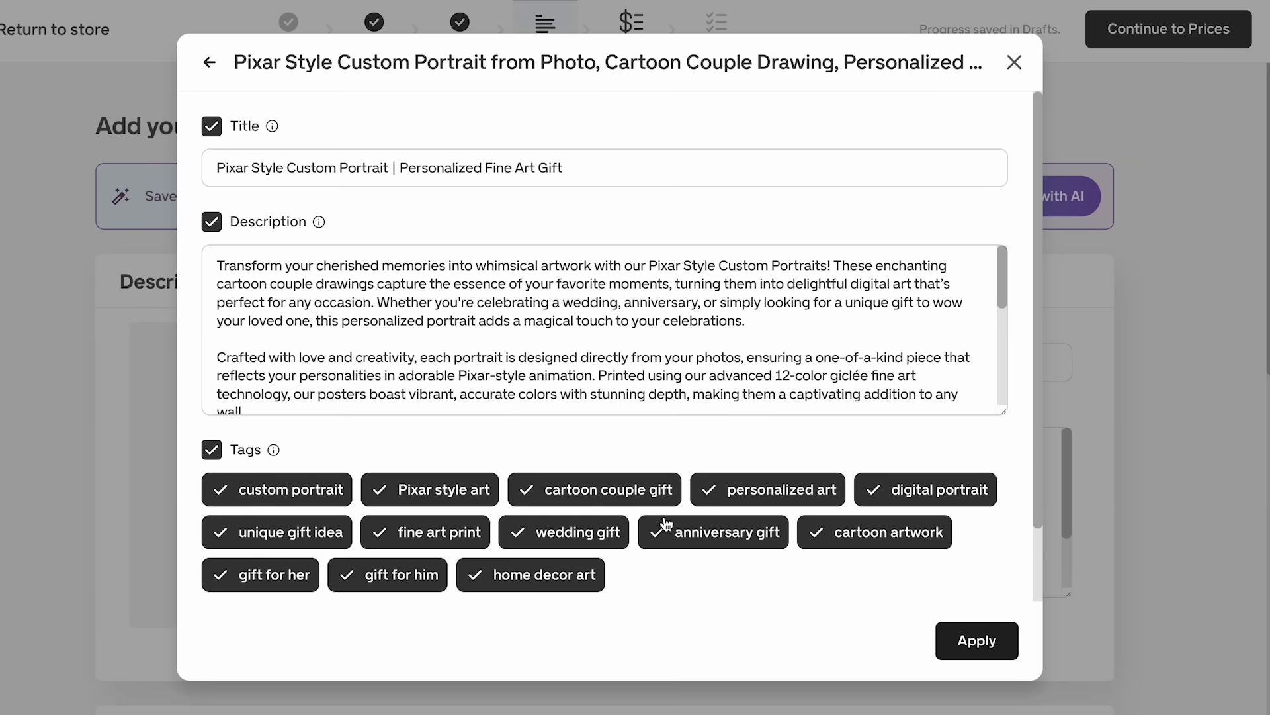
click(981, 643)
scroll(1043, 510, down, 1)
scroll(1006, 448, down, 8)
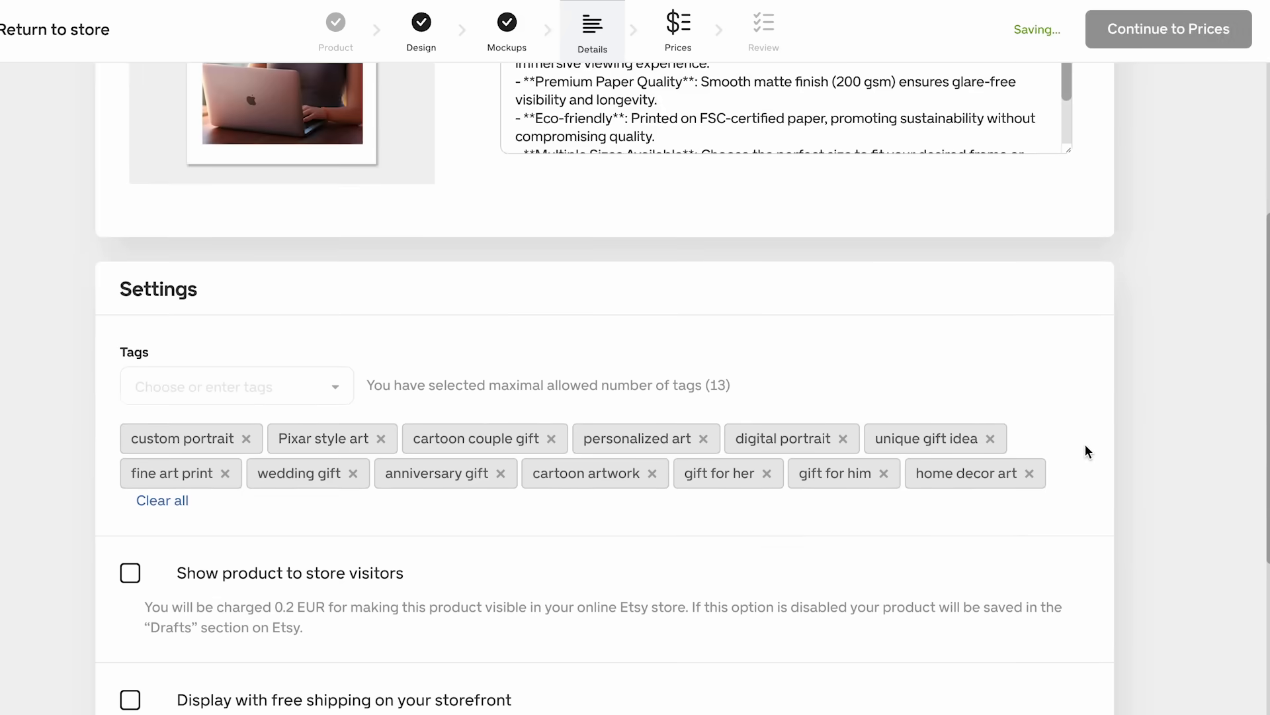
scroll(424, 402, down, 3)
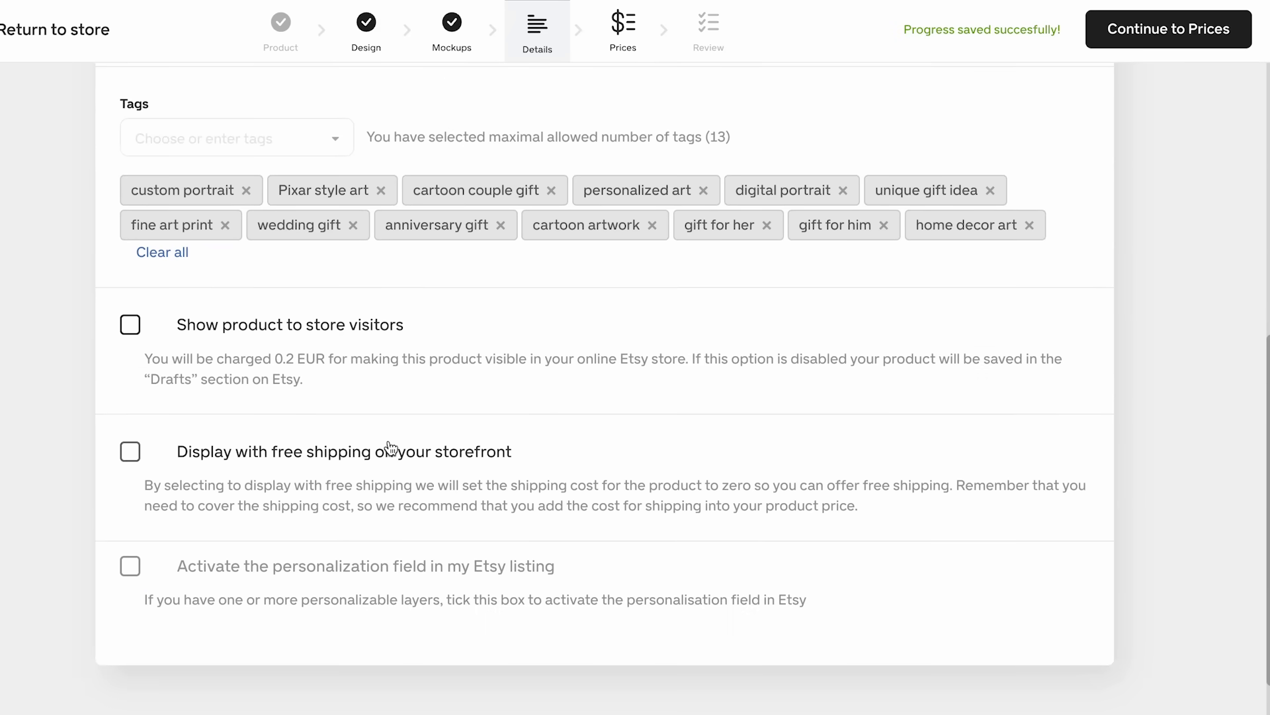
scroll(448, 432, up, 2)
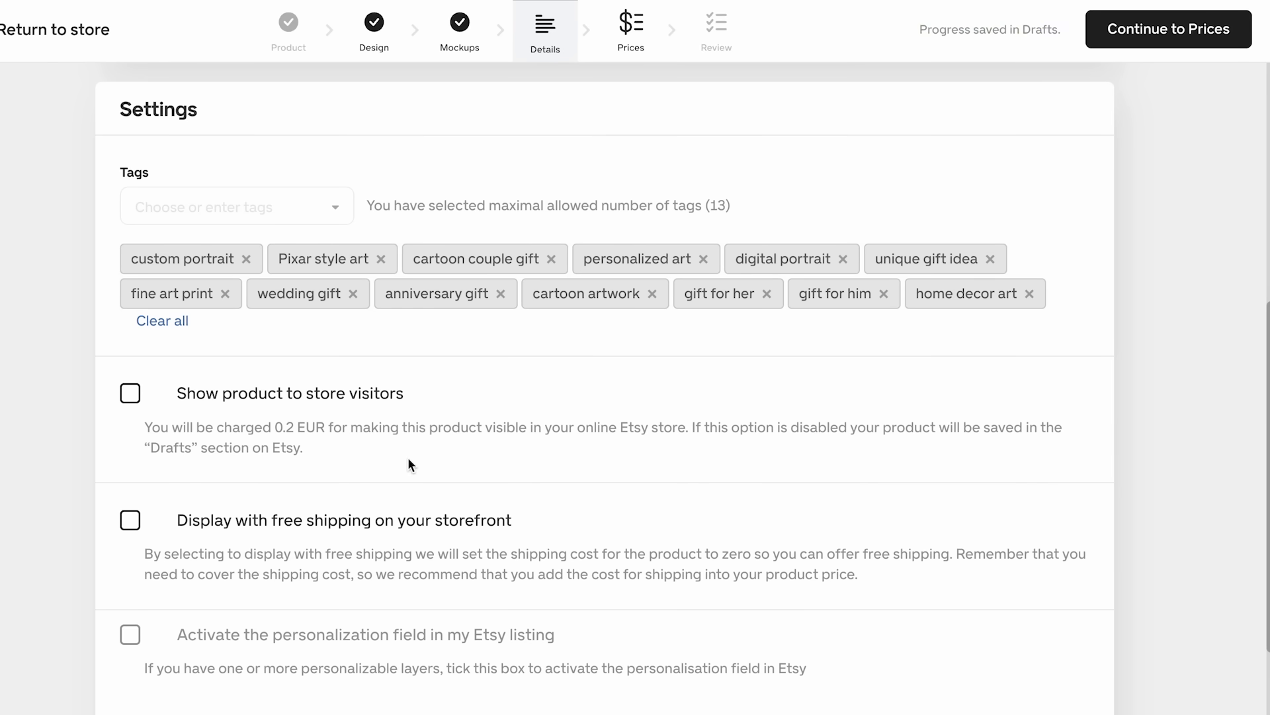
scroll(408, 458, up, 10)
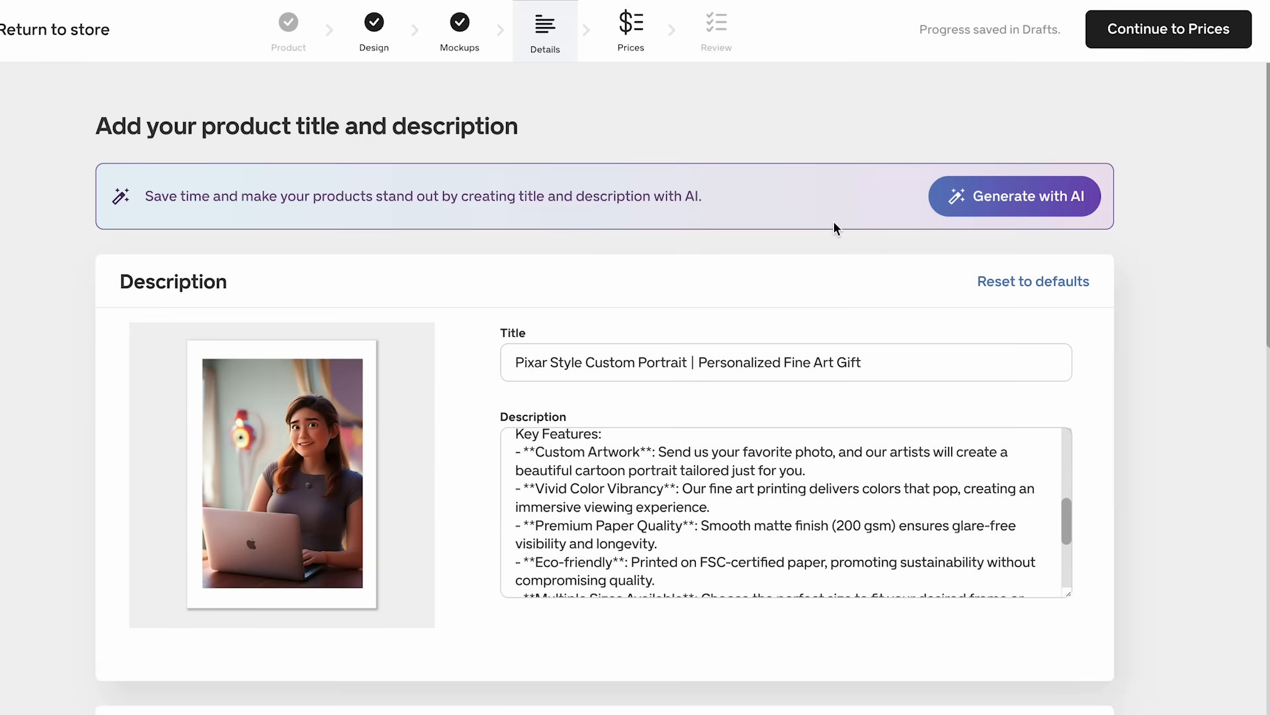
- Include the shipping cost in the profit calculation, update the prices to a 30% profit margin, and proceed to the review stage
click(1147, 39)
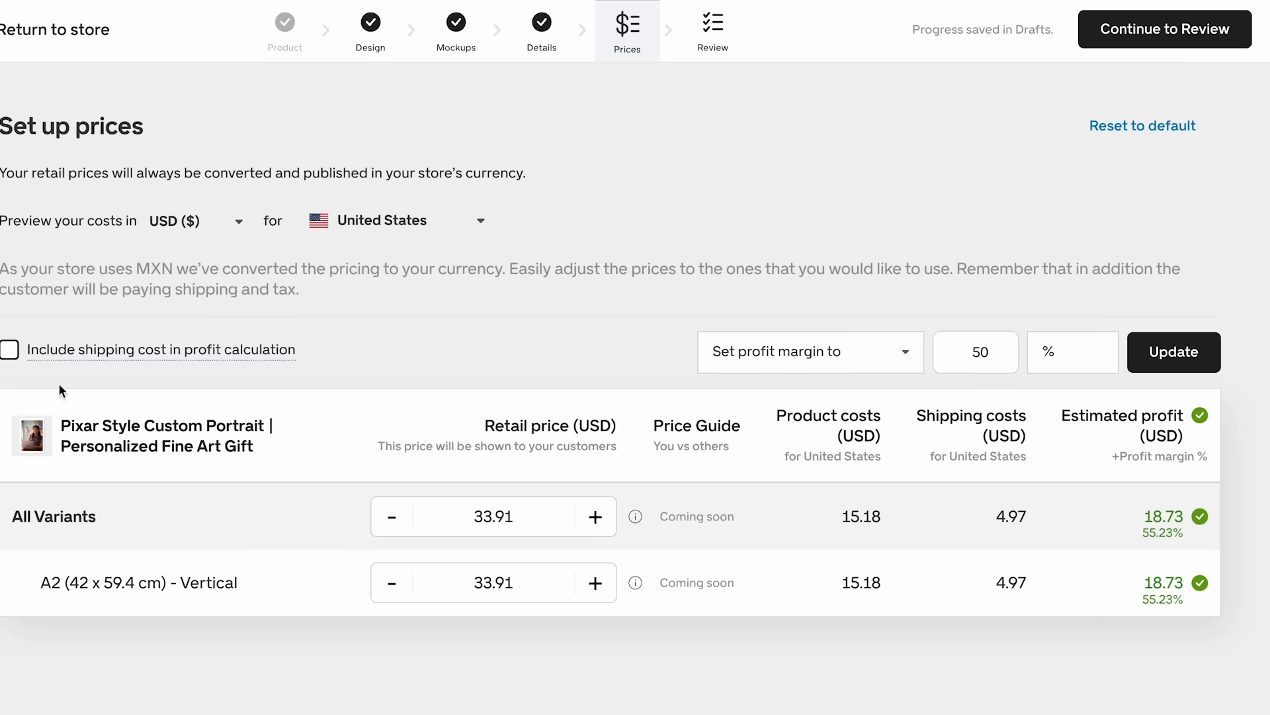
click(9, 350)
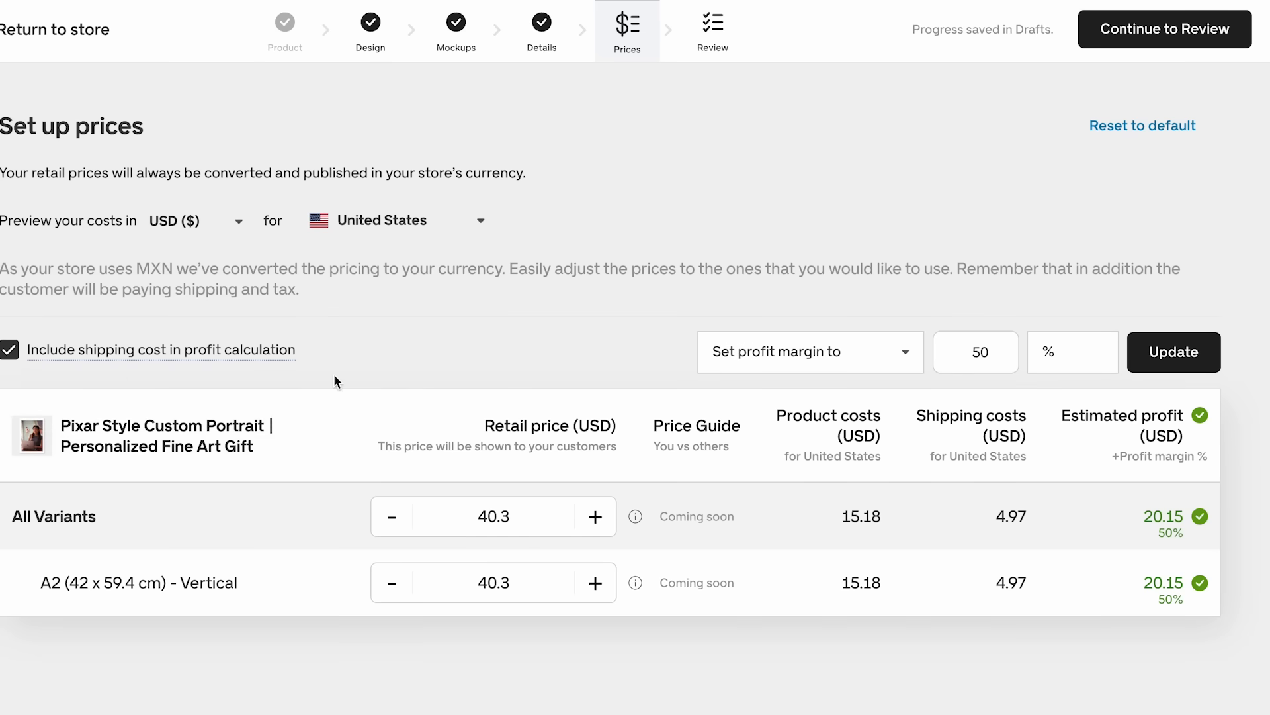
click(982, 351)
key(BackSpace)
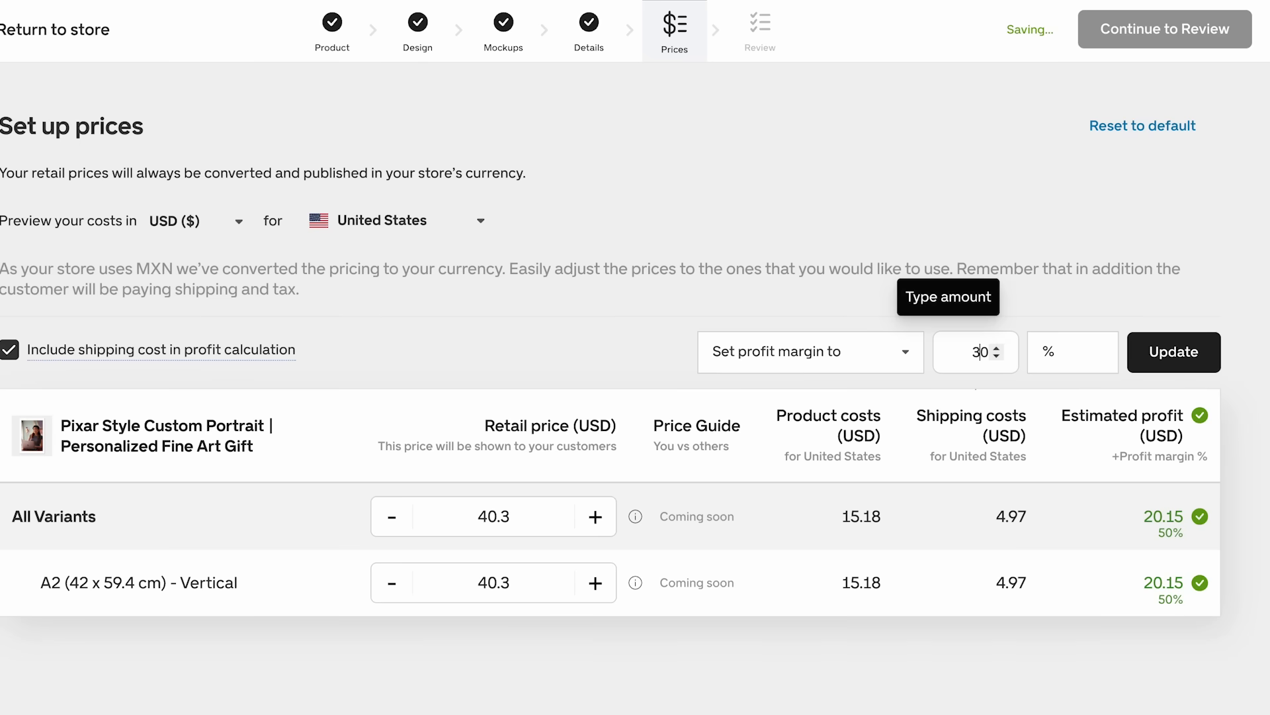
text(3)
click(1166, 356)
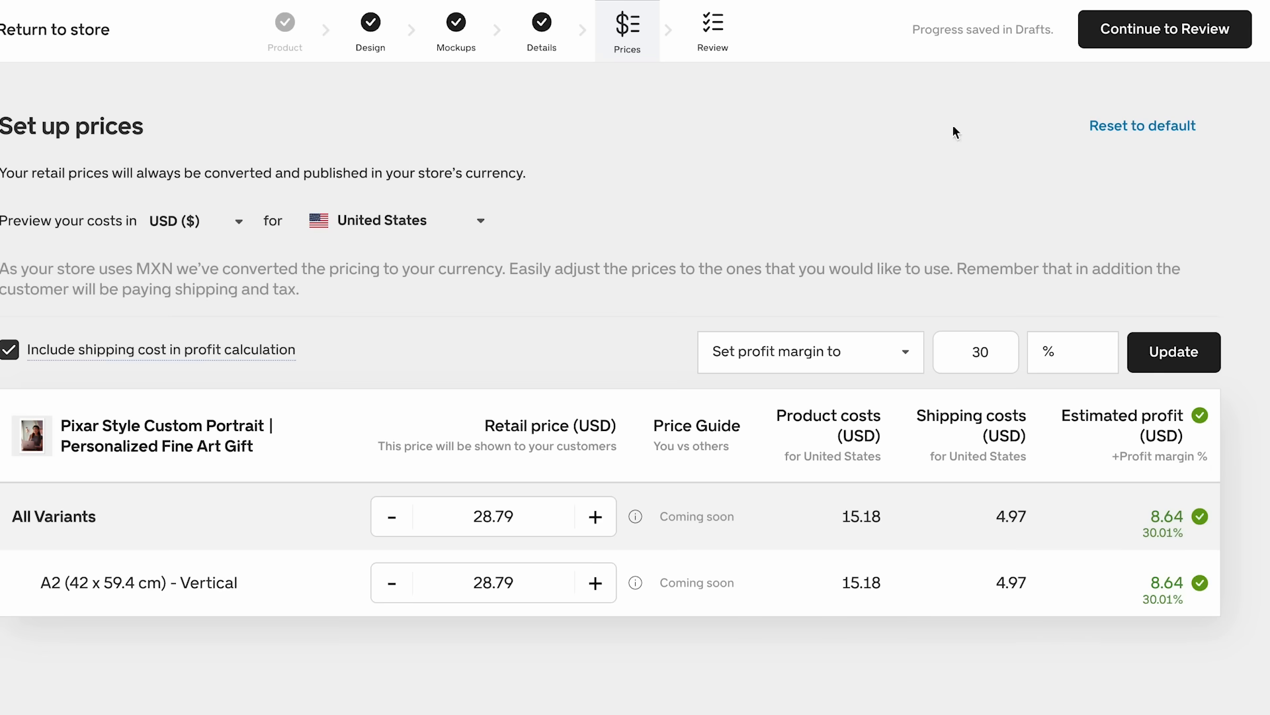
click(1128, 41)
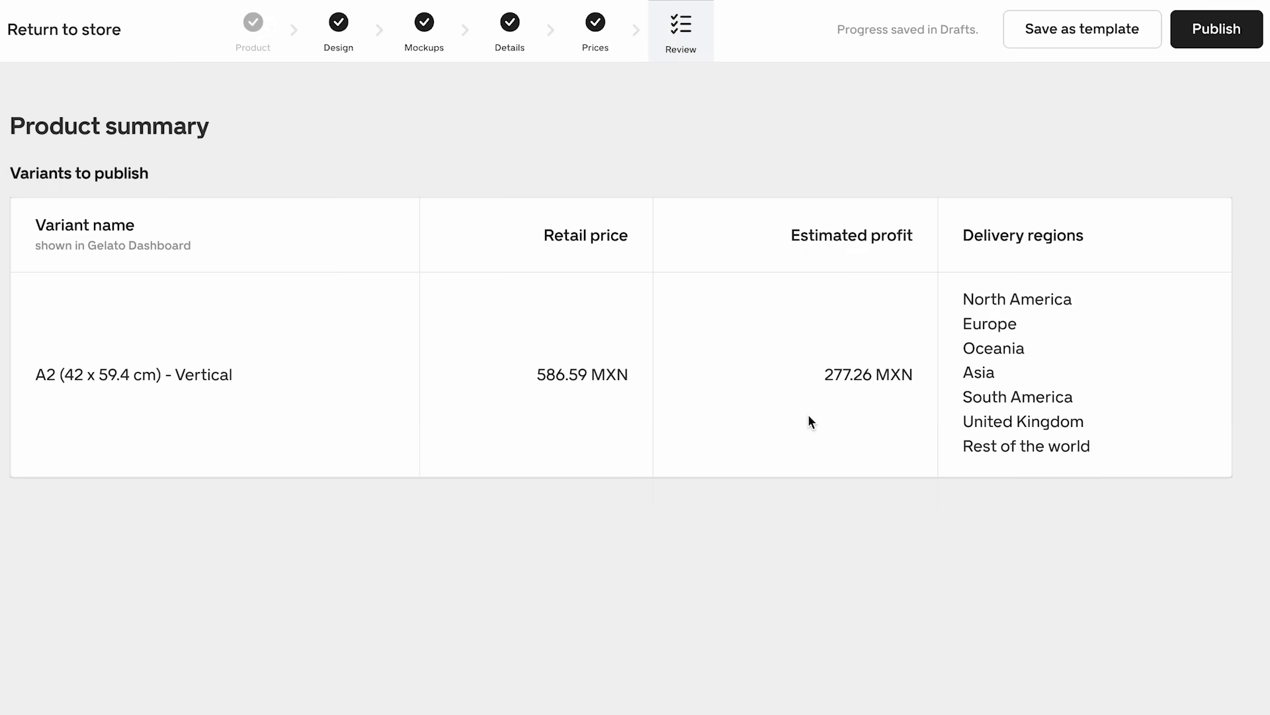